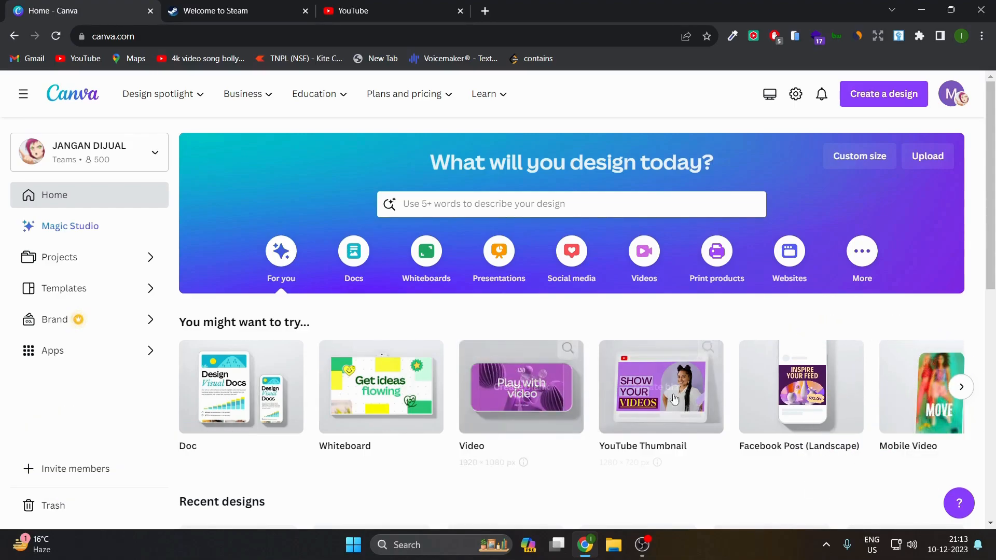
# Step: Create a blank Website design at 1366 × 768 px
pyautogui.scroll(-1, 729, 339)
pyautogui.scroll(1, 752, 312)
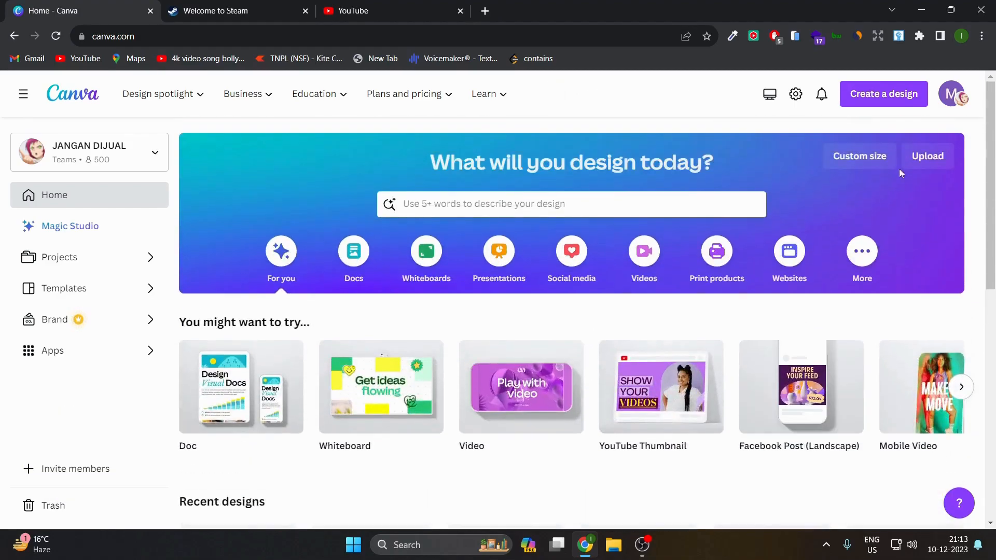
pyautogui.click(875, 97)
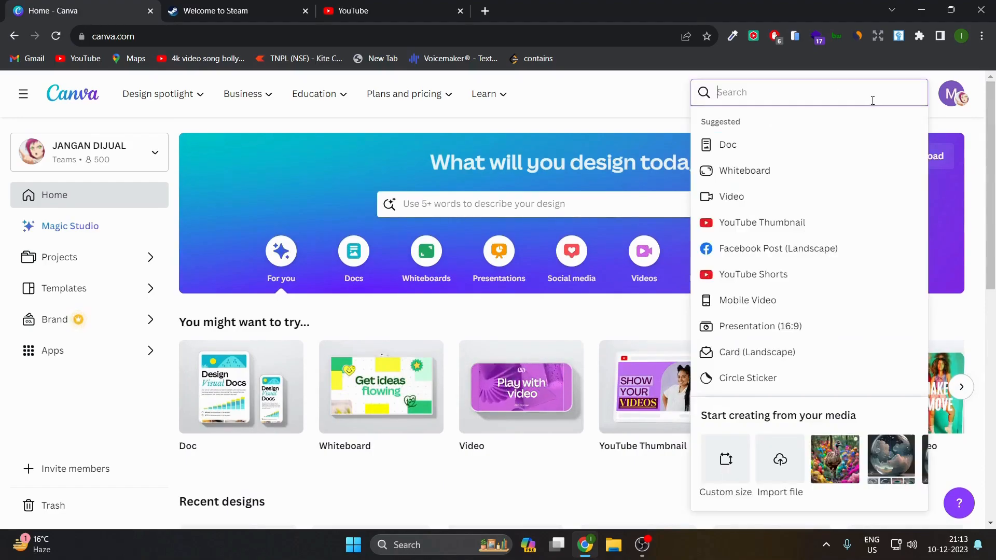
pyautogui.write('website')
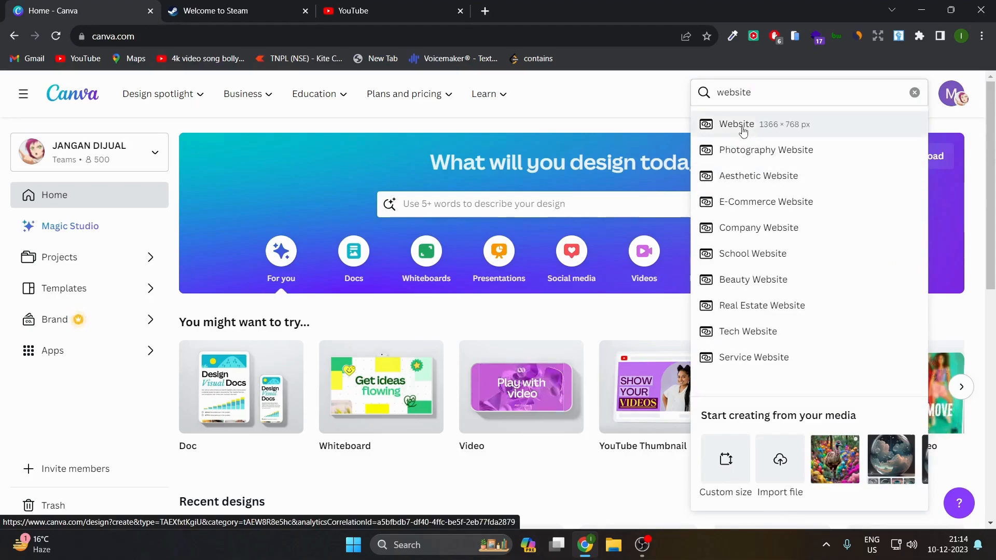
pyautogui.click(739, 125)
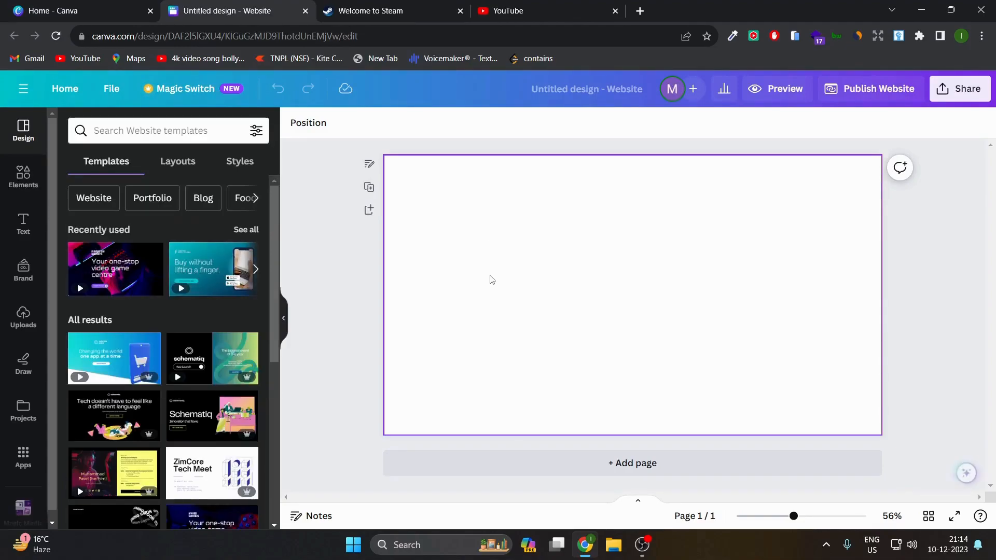
pyautogui.click(512, 278)
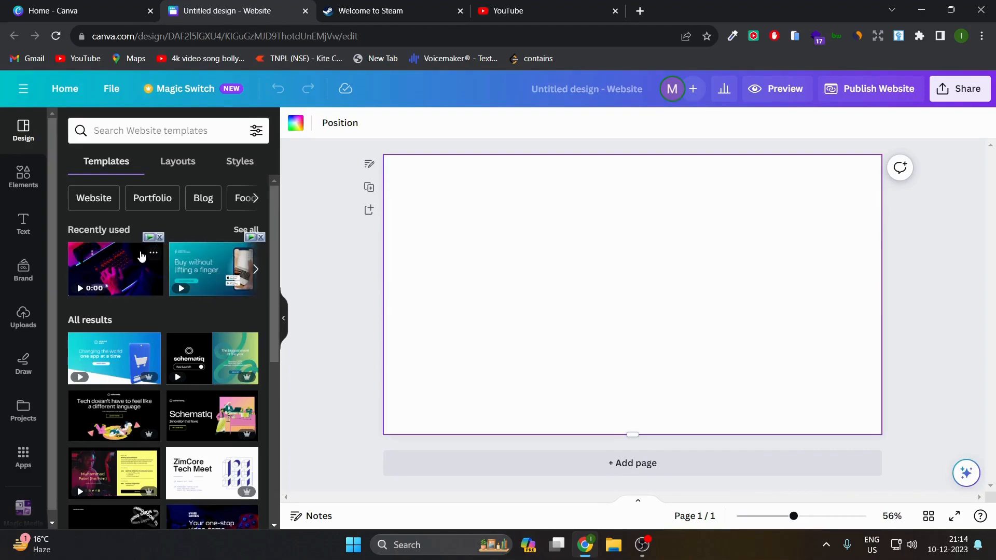
# Step: Search the website templates for "gaming" and apply all 7 pages of the dark blue and pink Tech and Gaming Retail Website template
pyautogui.click(134, 130)
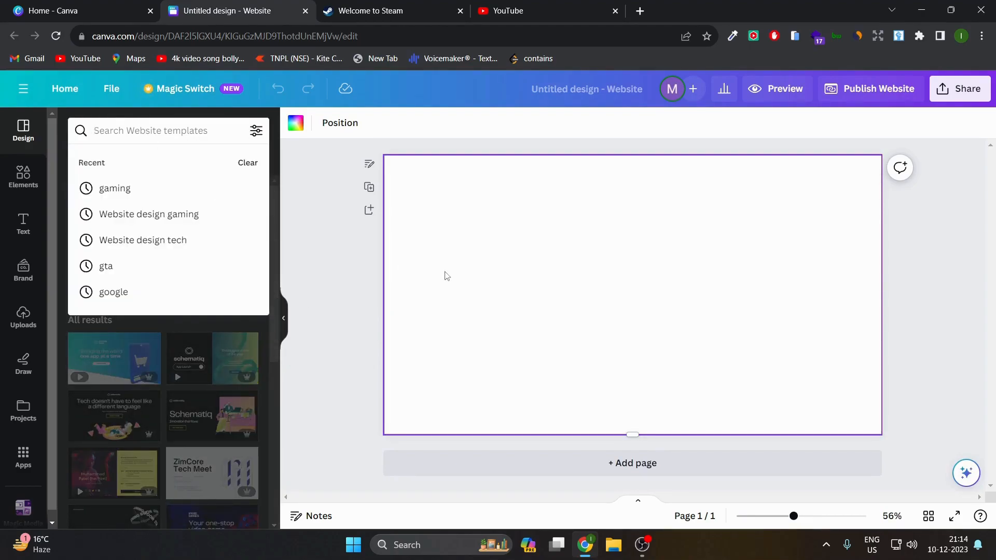
pyautogui.write('gaming')
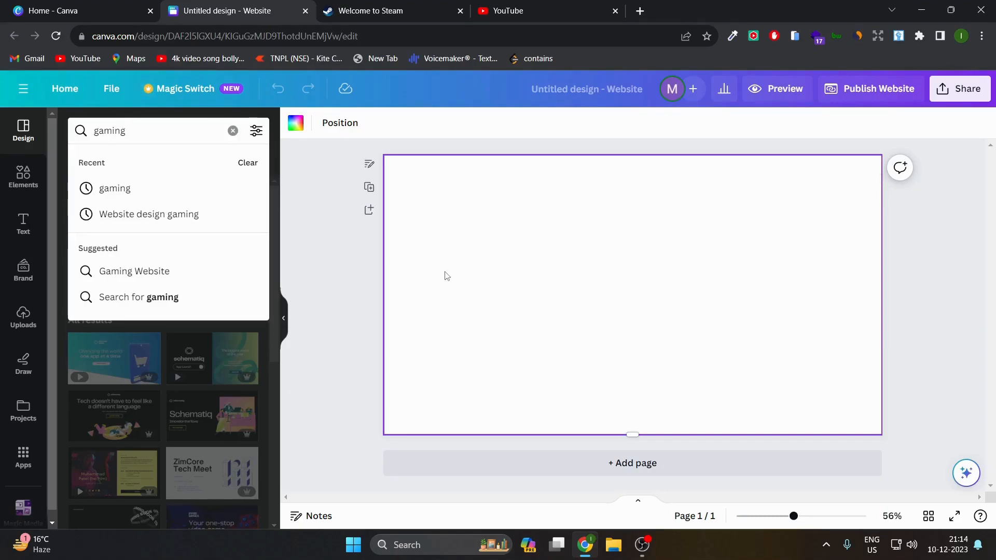
pyautogui.press('Return')
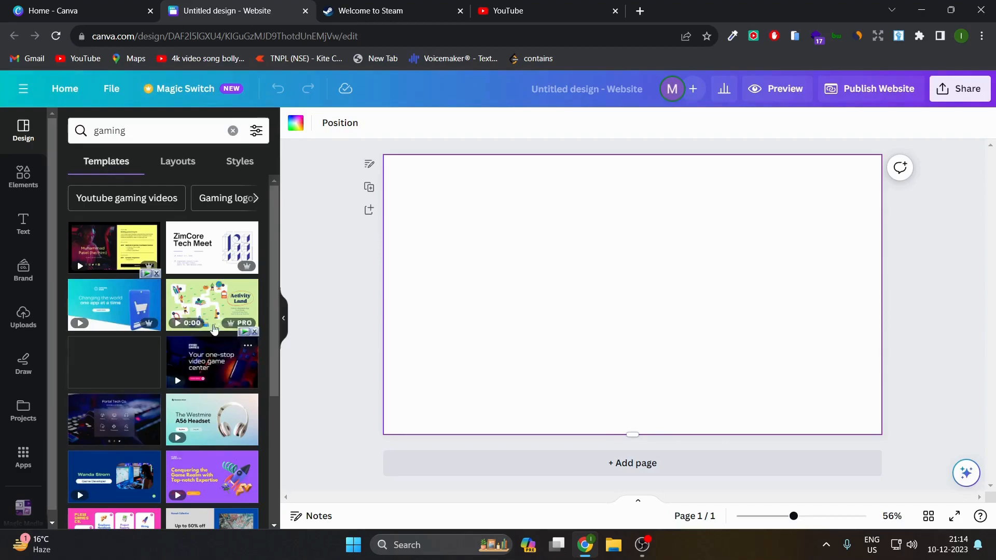
pyautogui.scroll(-3, 156, 363)
pyautogui.scroll(2, 161, 394)
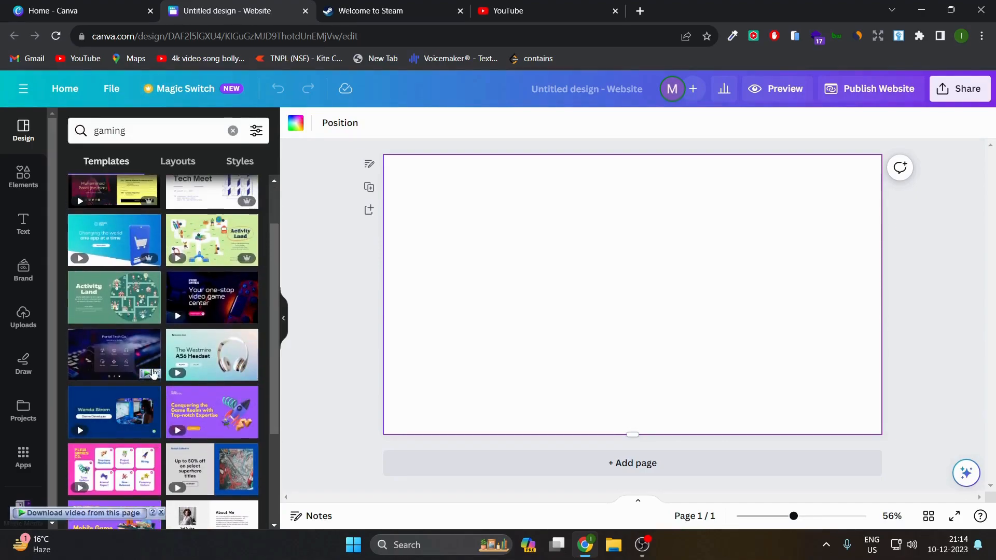
pyautogui.click(209, 294)
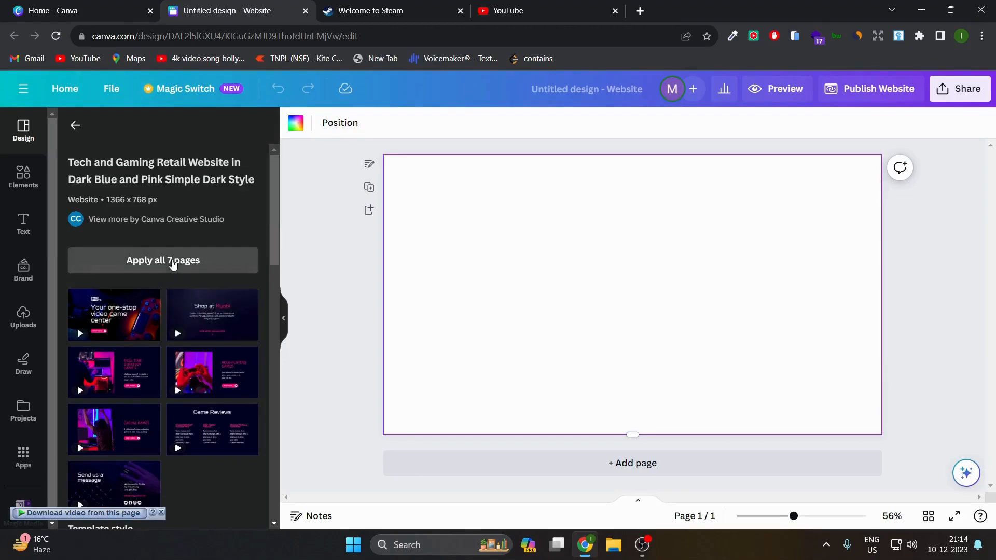
pyautogui.click(173, 265)
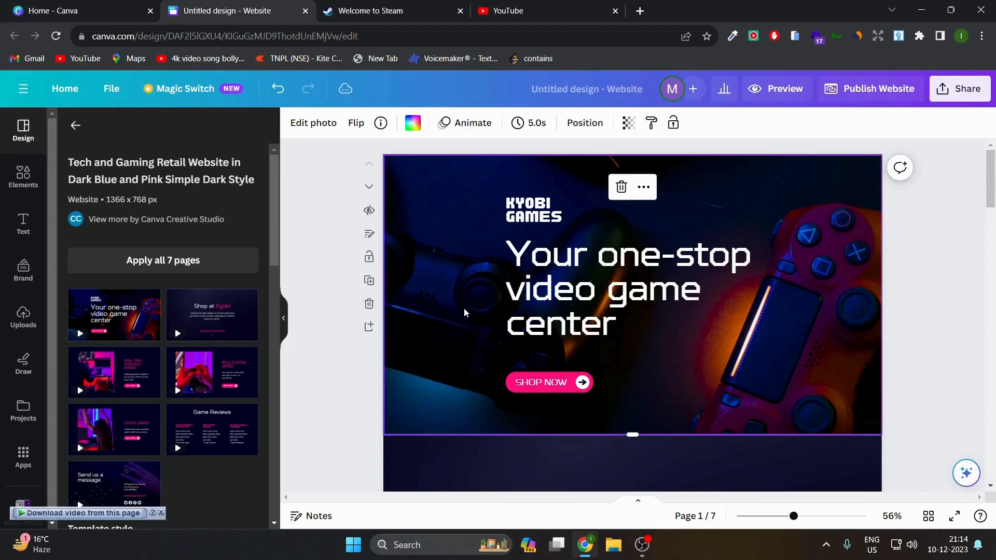
# Step: Review the applied pages, and replace the "KYOBI GAMES" text on the first page with "PROJECTNINJATECH"
pyautogui.scroll(-4, 622, 363)
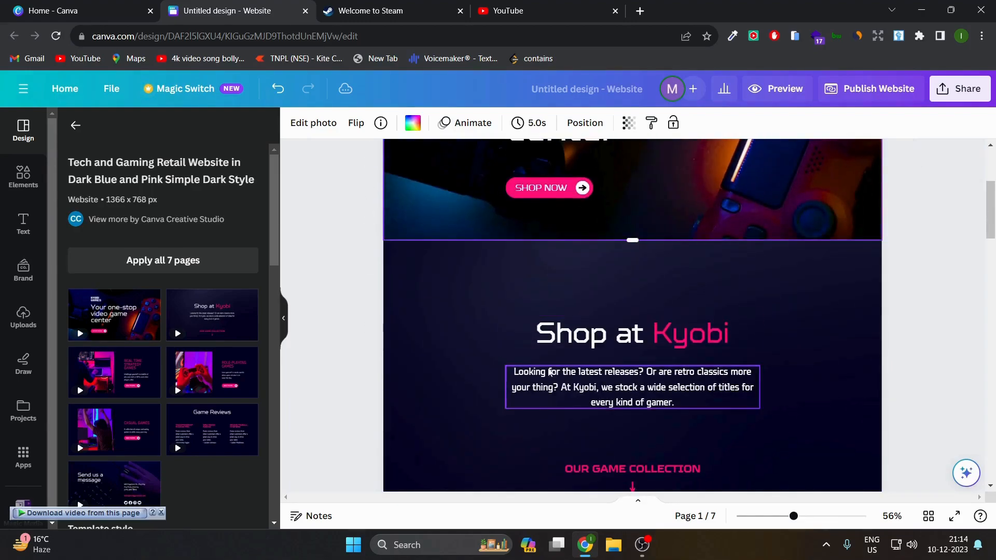
pyautogui.scroll(-8, 611, 370)
pyautogui.scroll(-20, 611, 369)
pyautogui.scroll(6, 628, 312)
pyautogui.scroll(20, 628, 308)
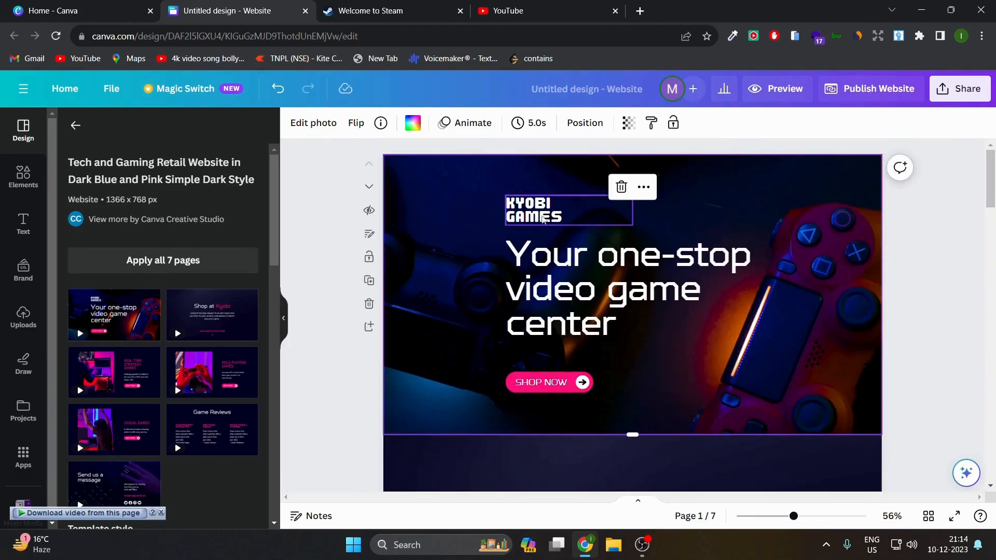
pyautogui.doubleClick(543, 213)
pyautogui.write('PR')
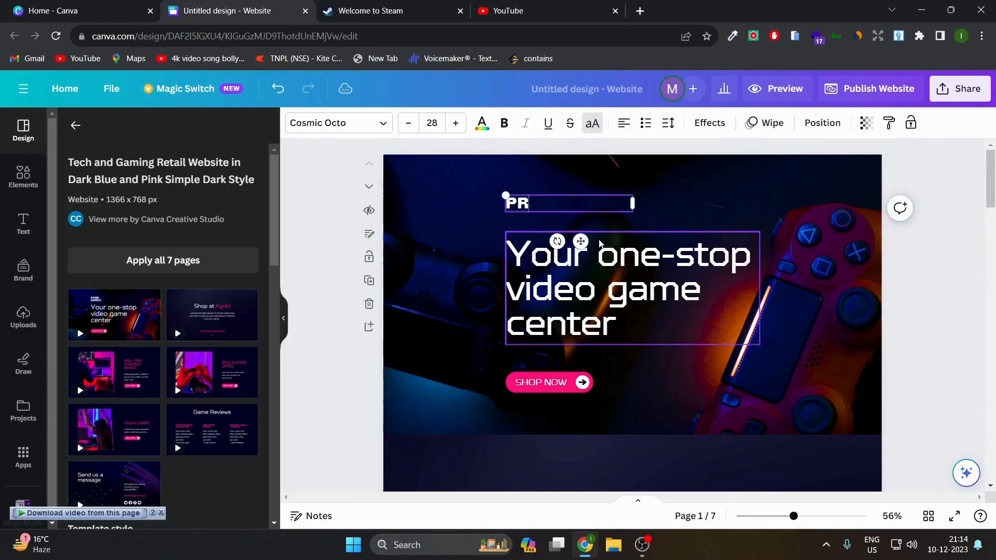
pyautogui.write('OJECTNINJA TECH')
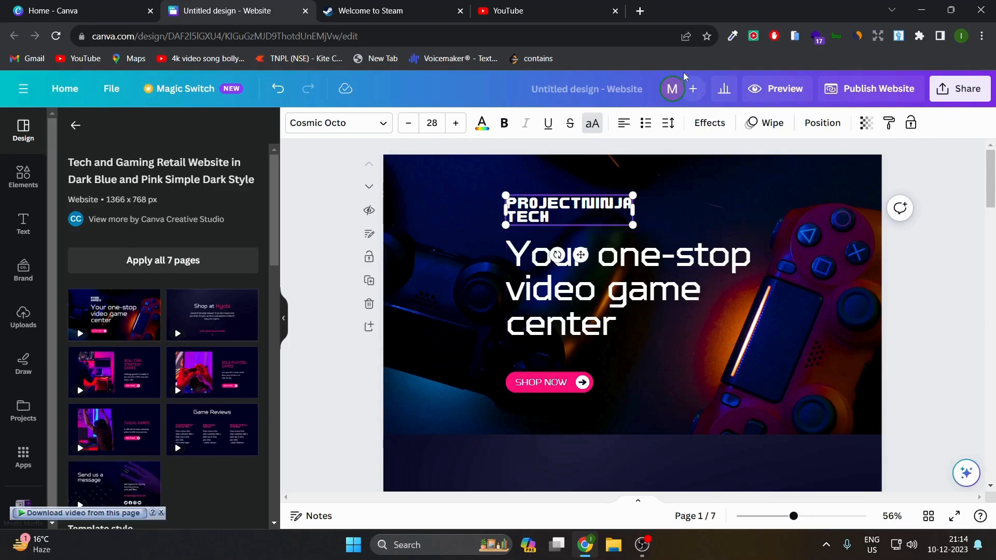
# Step: Widen the site name's text box to fit one line and set its text to Arimo at size 34
pyautogui.moveTo(634, 210); pyautogui.dragTo(681, 209)
pyautogui.click(455, 127)
pyautogui.click(455, 127)
pyautogui.click(455, 127)
pyautogui.click(455, 127)
pyautogui.click(455, 127)
pyautogui.click(455, 127)
pyautogui.moveTo(683, 212); pyautogui.dragTo(725, 209)
pyautogui.click(347, 134)
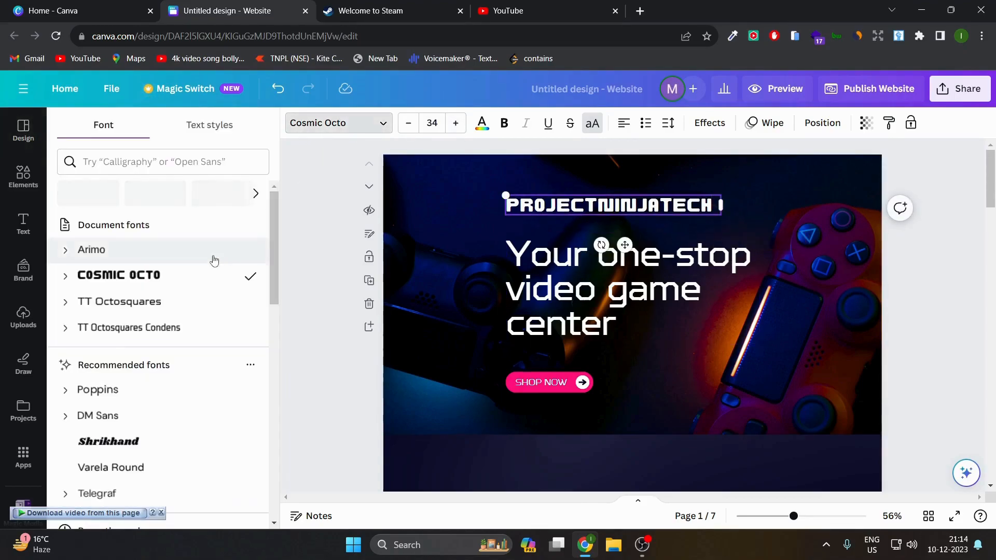
pyautogui.click(116, 250)
# Step: Set the "Your one-stop video game center" headline to Sports World at size 70 and widen its box to fit three lines
pyautogui.click(590, 279)
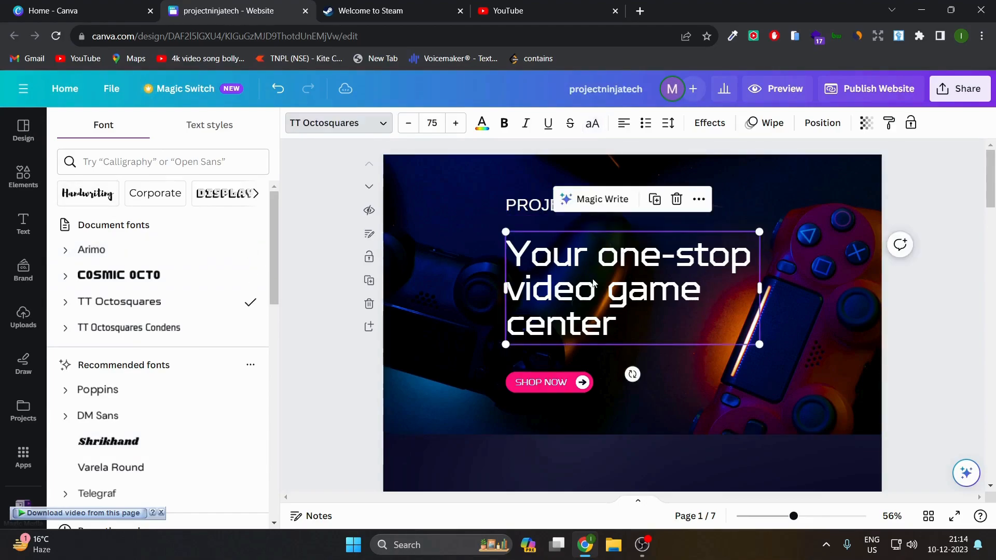
pyautogui.click(608, 315)
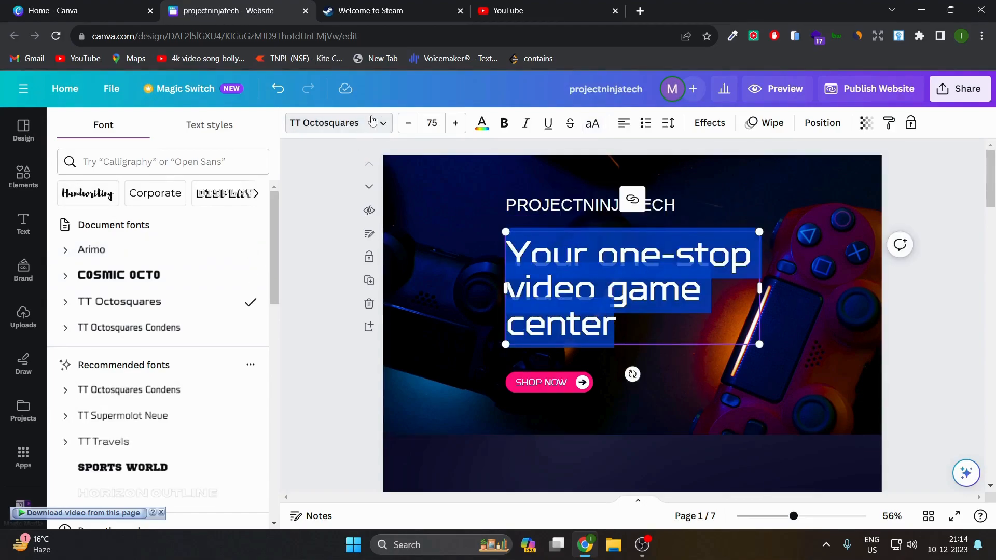
pyautogui.click(408, 127)
pyautogui.click(409, 127)
pyautogui.click(409, 127)
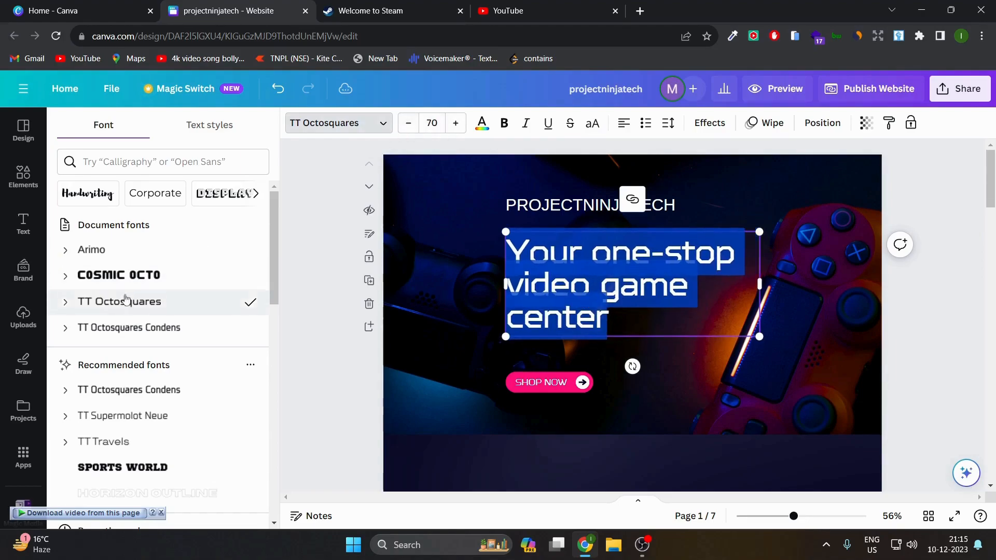
pyautogui.click(122, 467)
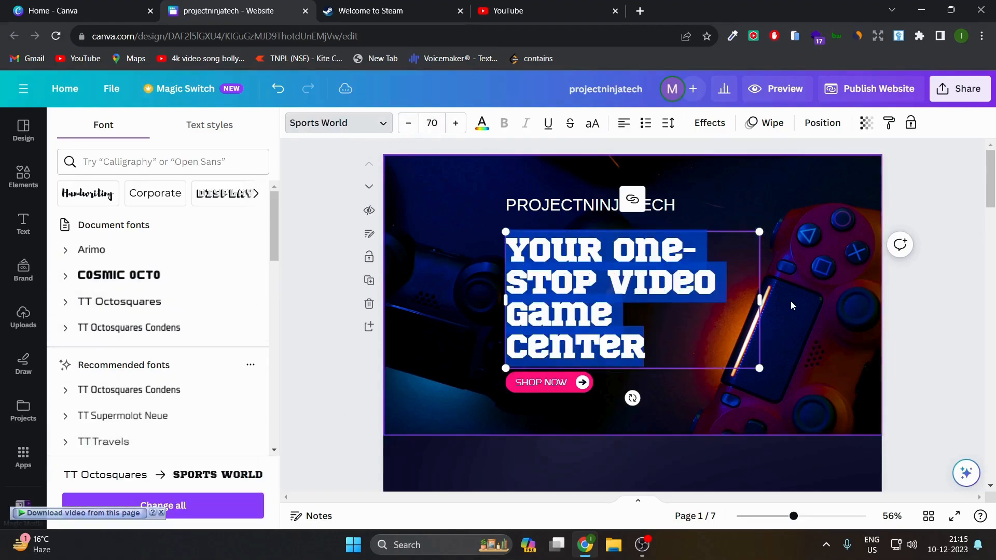
pyautogui.moveTo(762, 305); pyautogui.dragTo(802, 306)
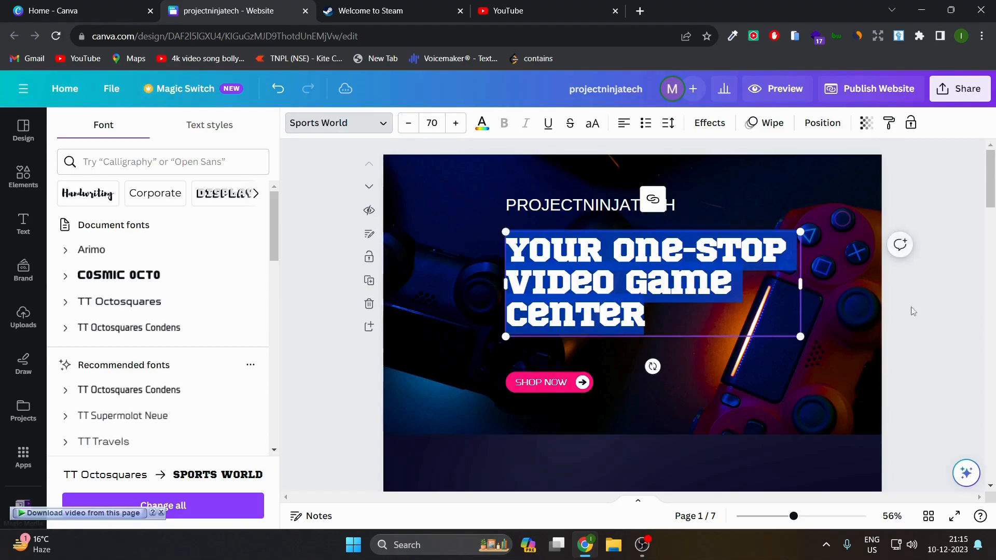
pyautogui.press('Escape')
pyautogui.press('Escape')
pyautogui.click(753, 365)
# Step: Move the pink button up closer to the headline and change its label to "PLAY NOW"
pyautogui.moveTo(540, 385); pyautogui.dragTo(545, 357)
pyautogui.doubleClick(546, 356)
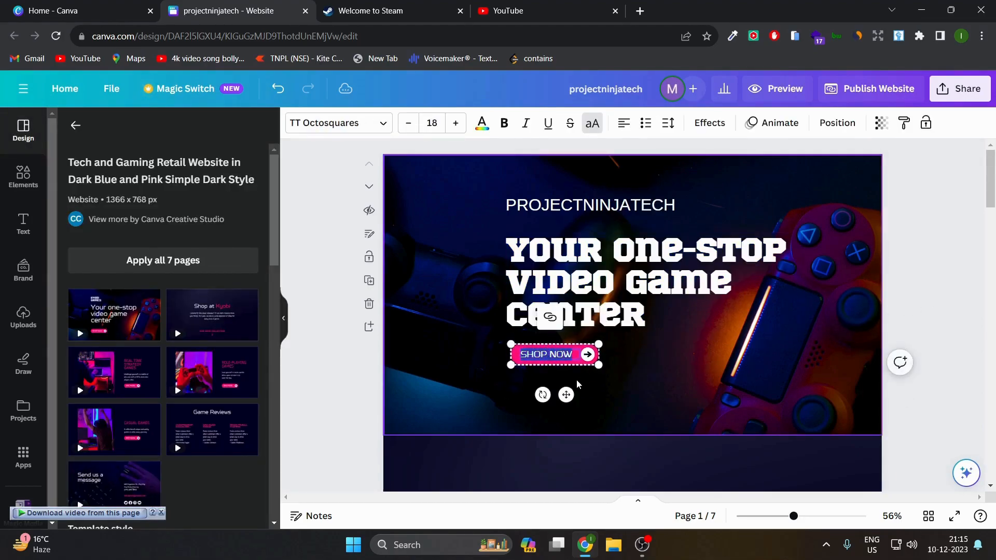
pyautogui.write('PLAY')
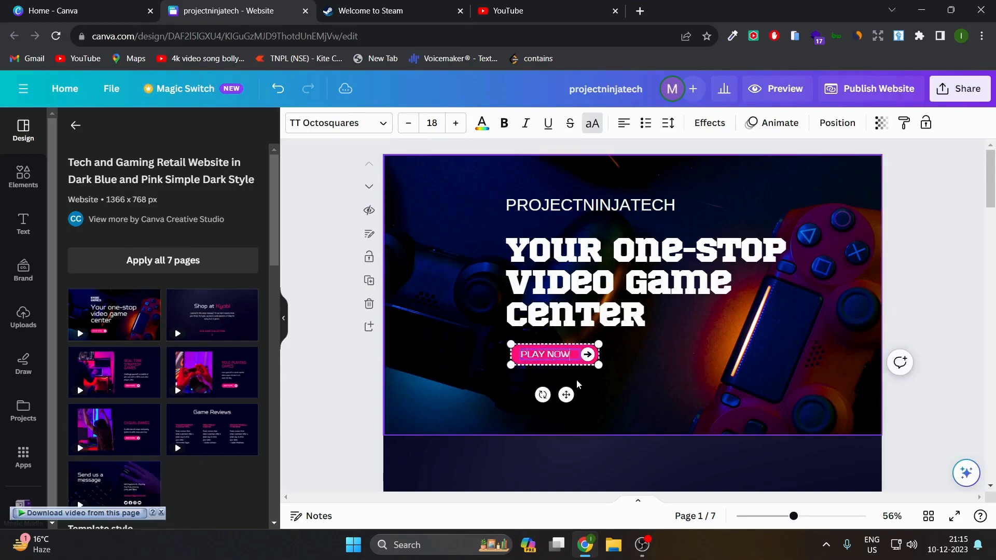
pyautogui.click(688, 373)
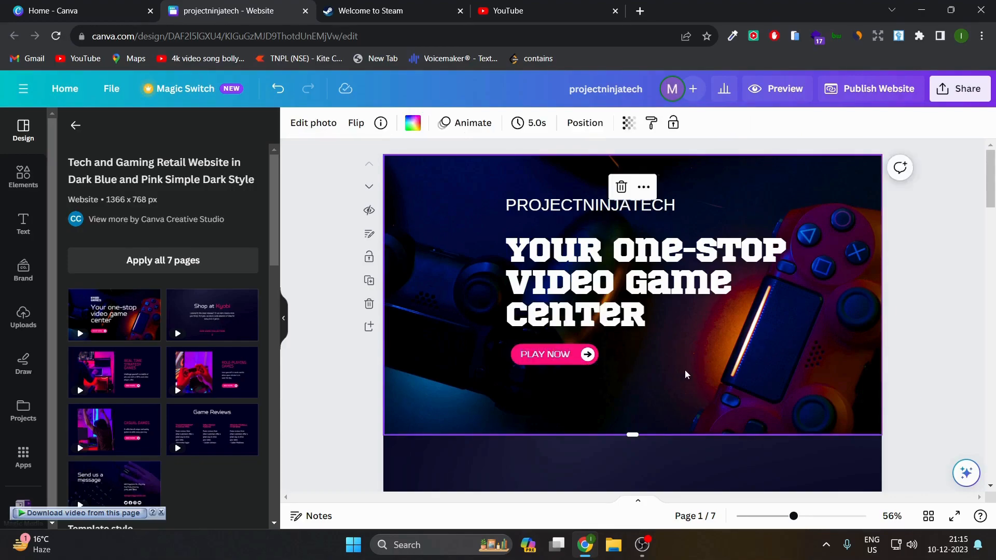
# Step: Copy the Steam store's web address from its open browser page
pyautogui.click(545, 356)
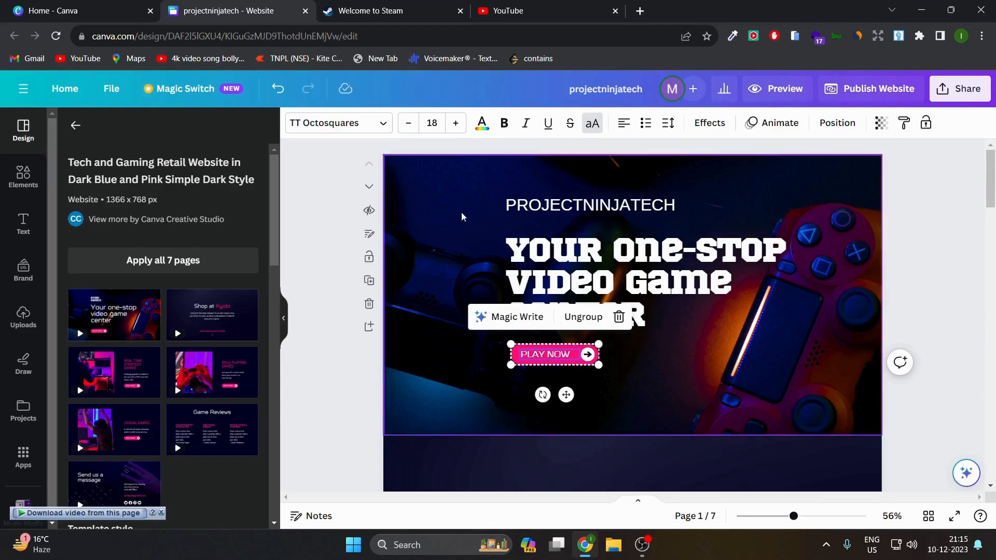
pyautogui.click(371, 11)
pyautogui.click(190, 36)
pyautogui.hotkey('ctrl', 'c')
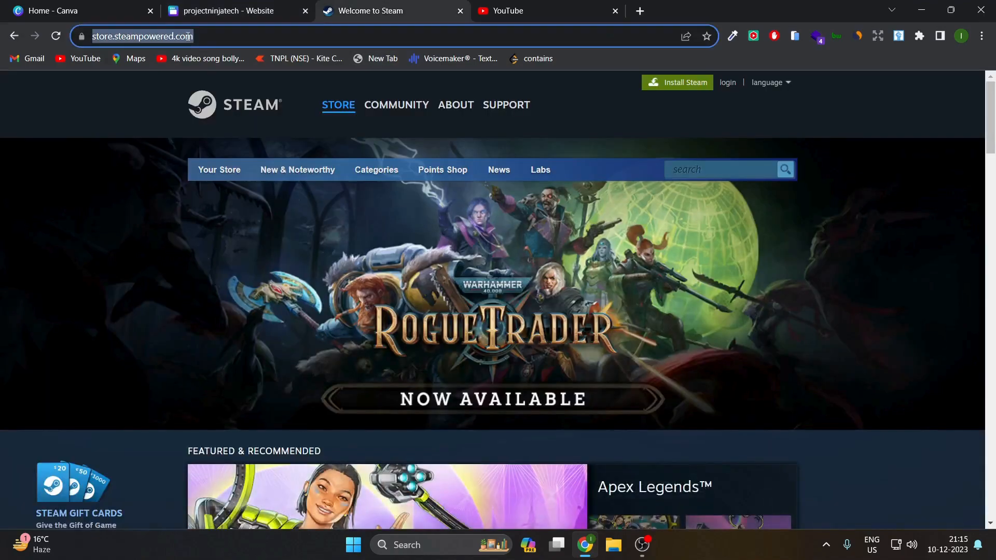
pyautogui.click(229, 10)
pyautogui.rightClick(554, 359)
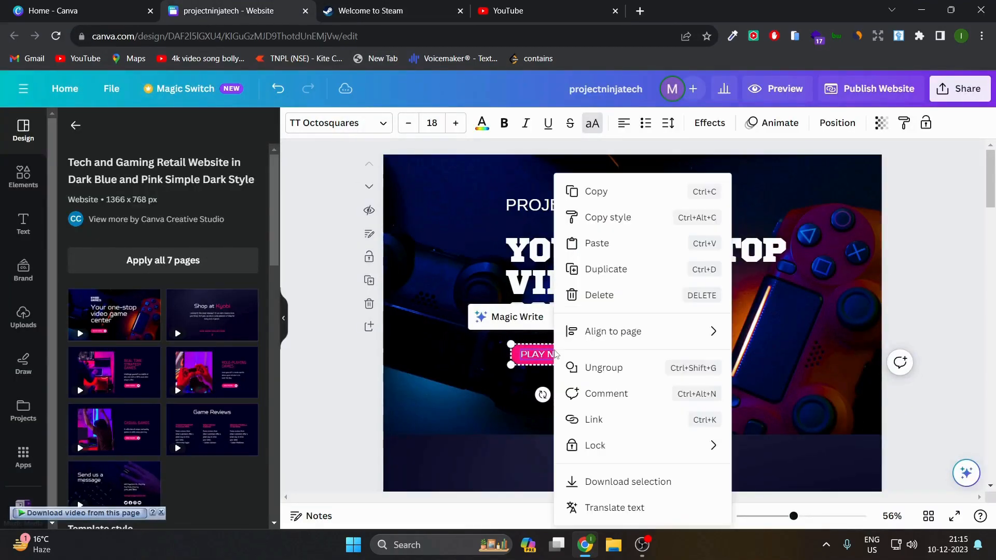
pyautogui.click(610, 416)
pyautogui.hotkey('ctrl', 'v')
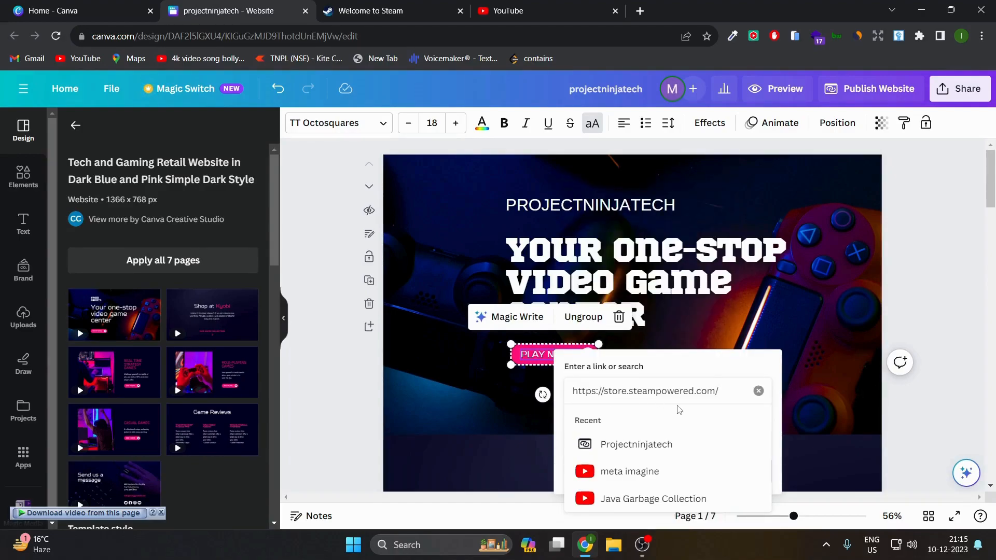
pyautogui.press('Return')
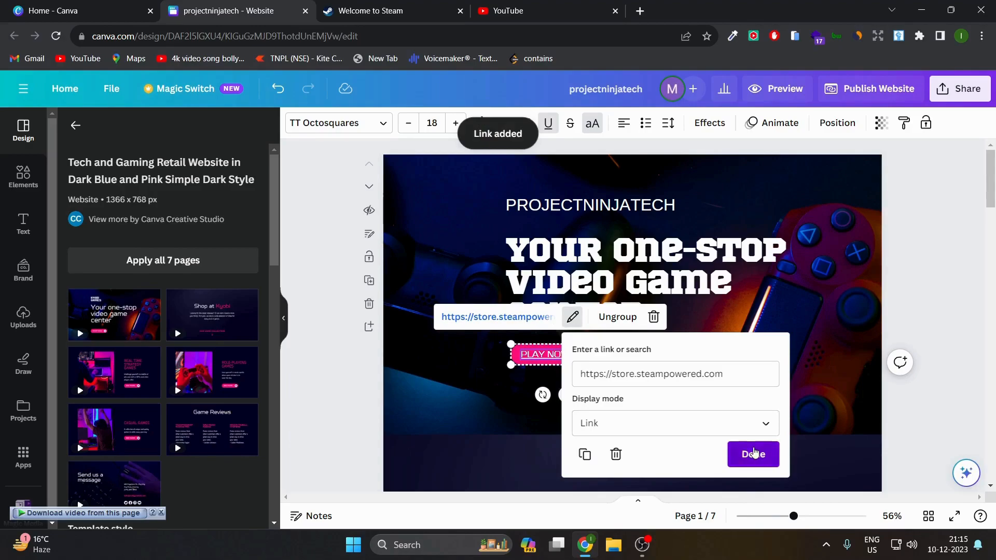
pyautogui.click(754, 454)
pyautogui.click(586, 355)
pyautogui.click(546, 355)
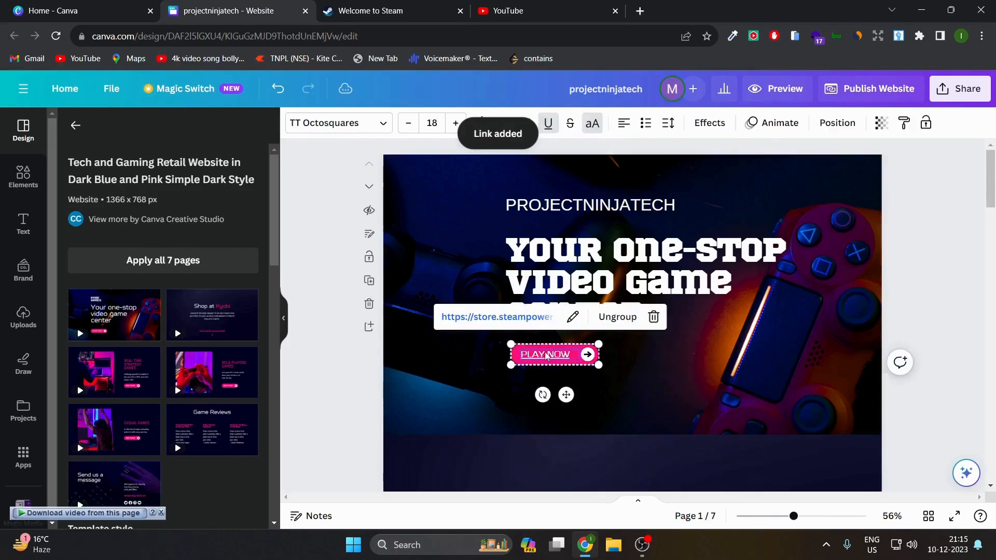
pyautogui.click(389, 11)
pyautogui.click(231, 10)
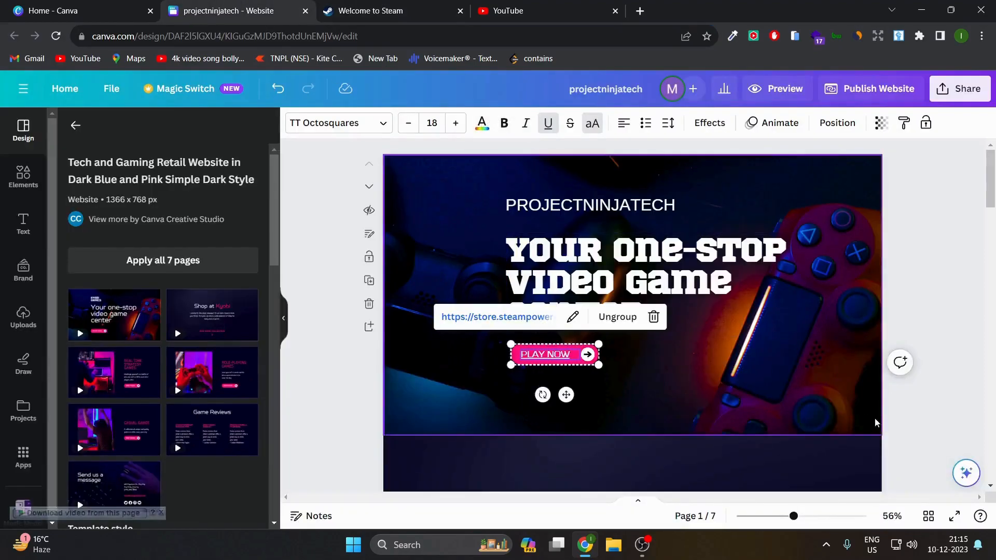
pyautogui.press('Escape')
# Step: Delete the game controller background photo from the first page
pyautogui.scroll(-5, 831, 311)
pyautogui.scroll(1, 728, 330)
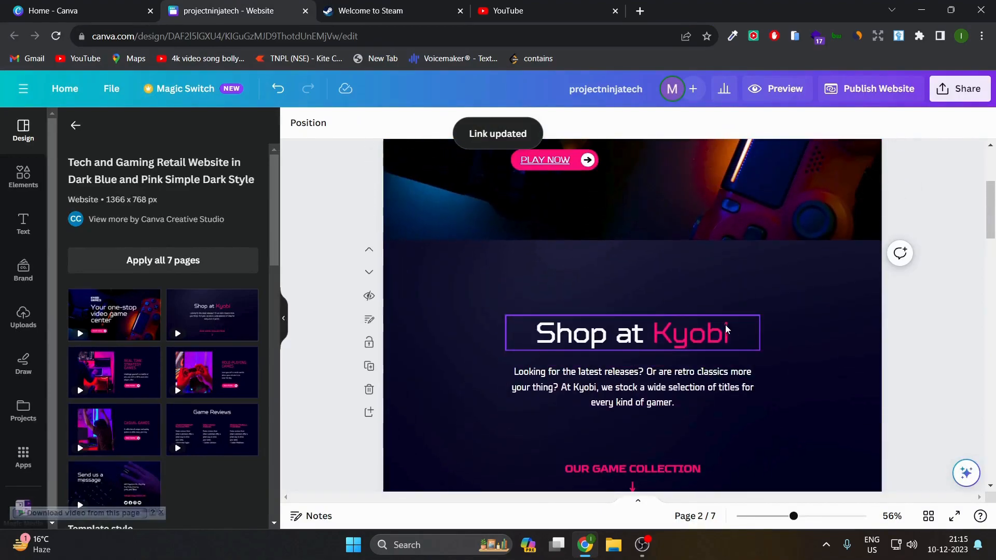
pyautogui.scroll(4, 728, 330)
pyautogui.click(832, 367)
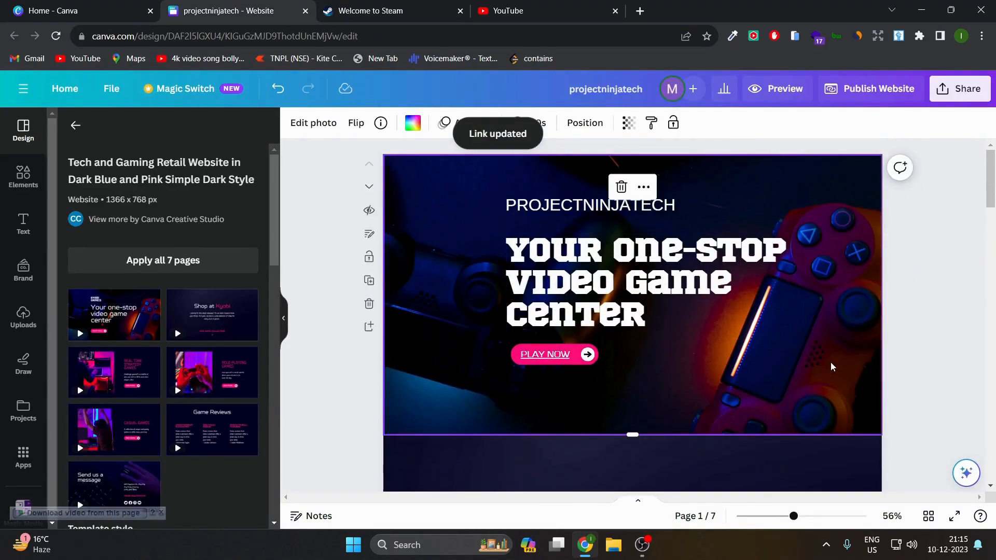
pyautogui.press('Delete')
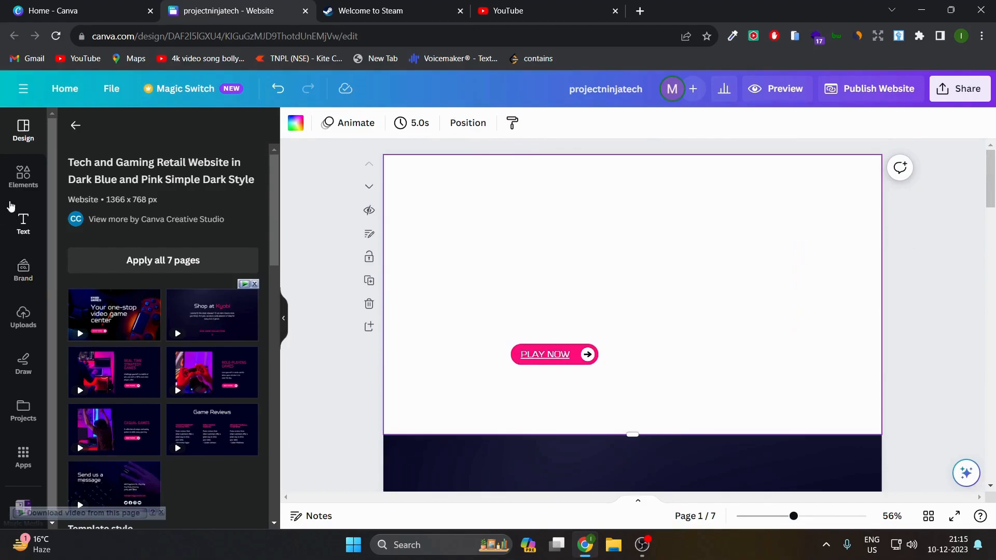
# Step: Search the elements library for "gaming" photos and add the purple-lit headset, keyboard and controller photo to the first page
pyautogui.click(23, 176)
pyautogui.write('gaming')
pyautogui.press('Return')
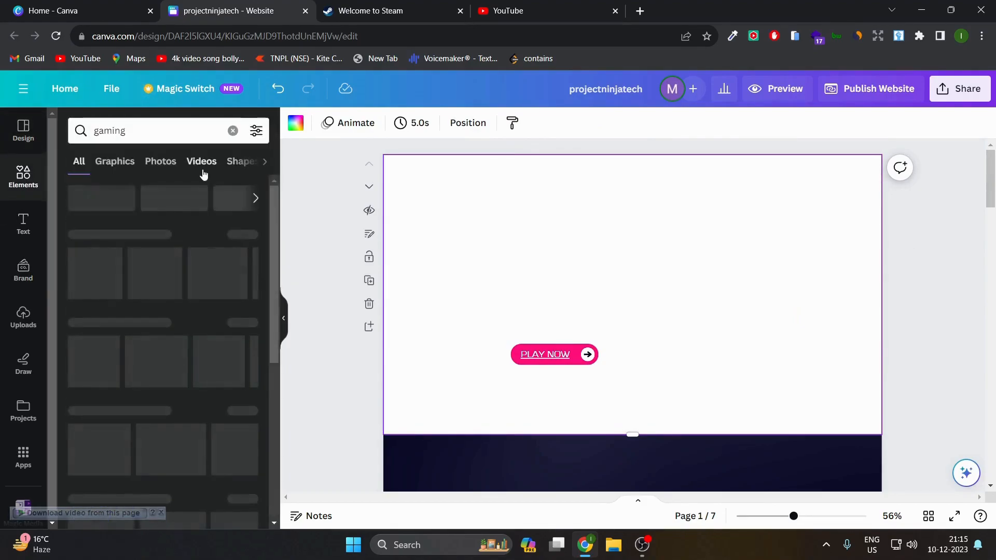
pyautogui.click(164, 164)
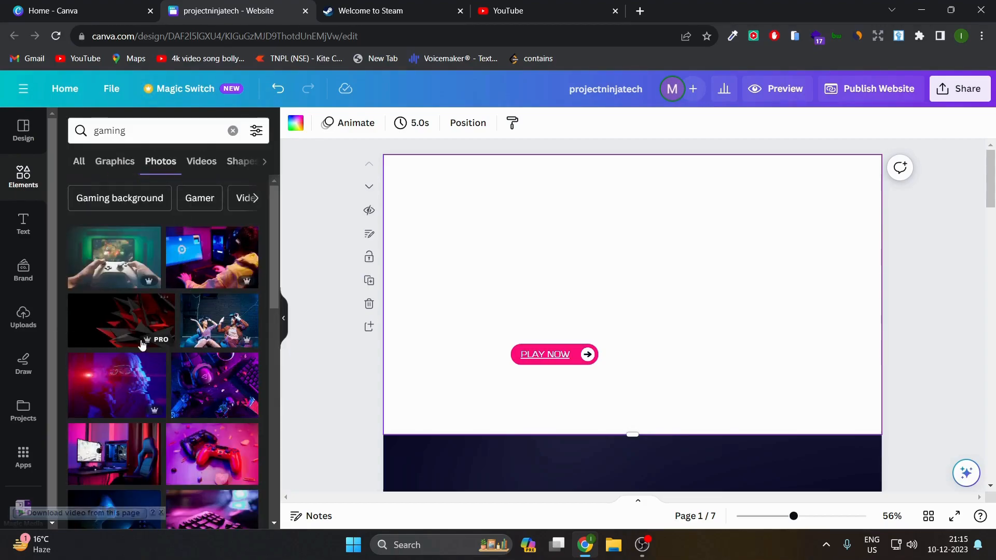
pyautogui.scroll(-2, 136, 342)
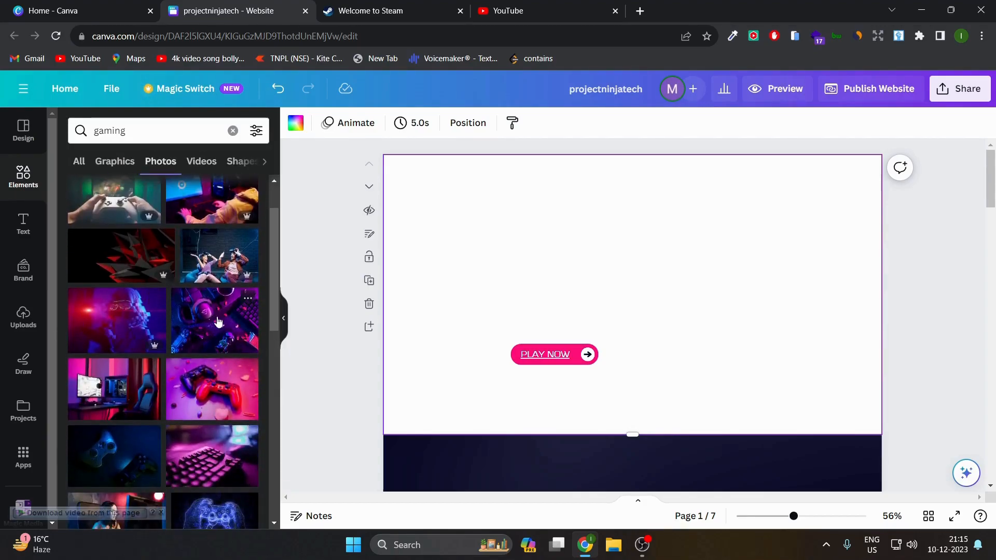
pyautogui.click(218, 322)
# Step: Align the gaming photo with the first page's upper-left corner, enlarge it to cover the page and send it behind the text
pyautogui.moveTo(483, 291); pyautogui.dragTo(389, 257)
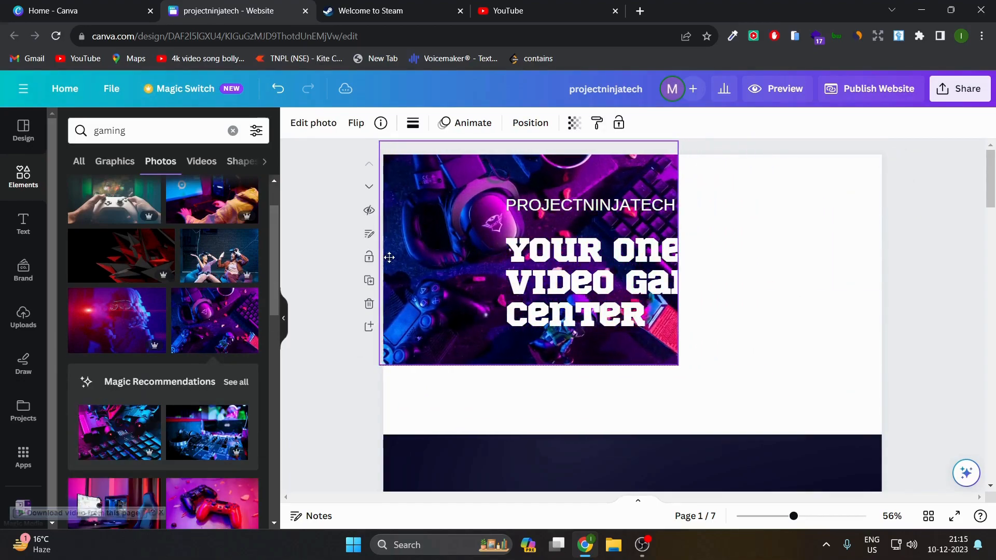
pyautogui.moveTo(683, 366); pyautogui.dragTo(971, 434)
pyautogui.moveTo(797, 371); pyautogui.dragTo(801, 373)
pyautogui.rightClick(785, 360)
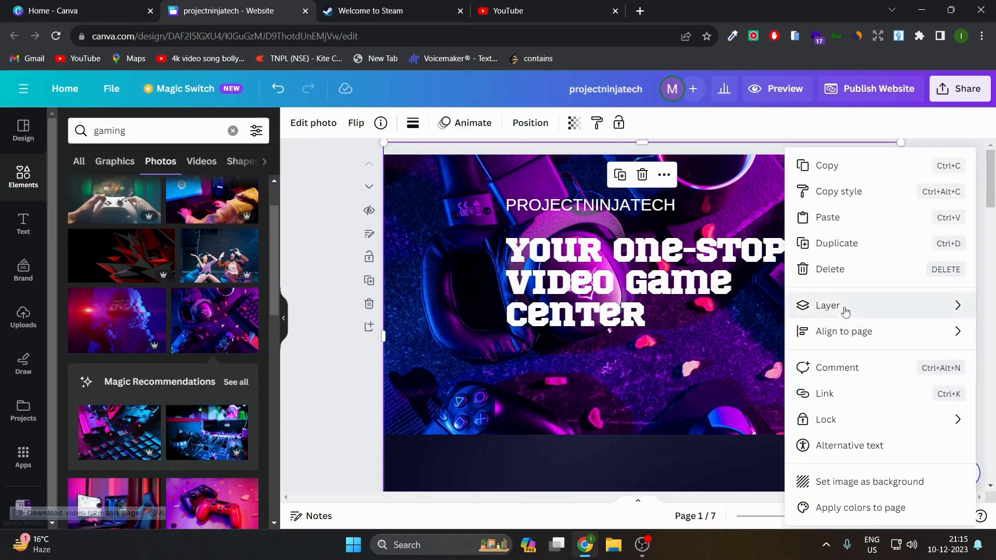
pyautogui.moveTo(830, 306)
pyautogui.click(678, 364)
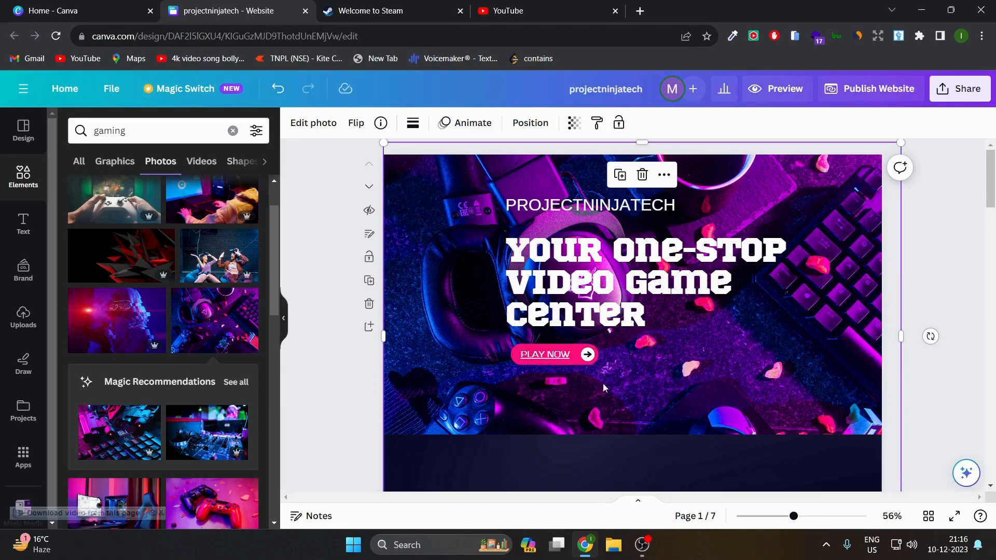
# Step: Try out a duplicate of the "PLAY NOW" button beside the original with a green fill, and delete that copy
pyautogui.click(551, 358)
pyautogui.hotkey('ctrl', 'd')
pyautogui.moveTo(593, 406); pyautogui.dragTo(715, 355)
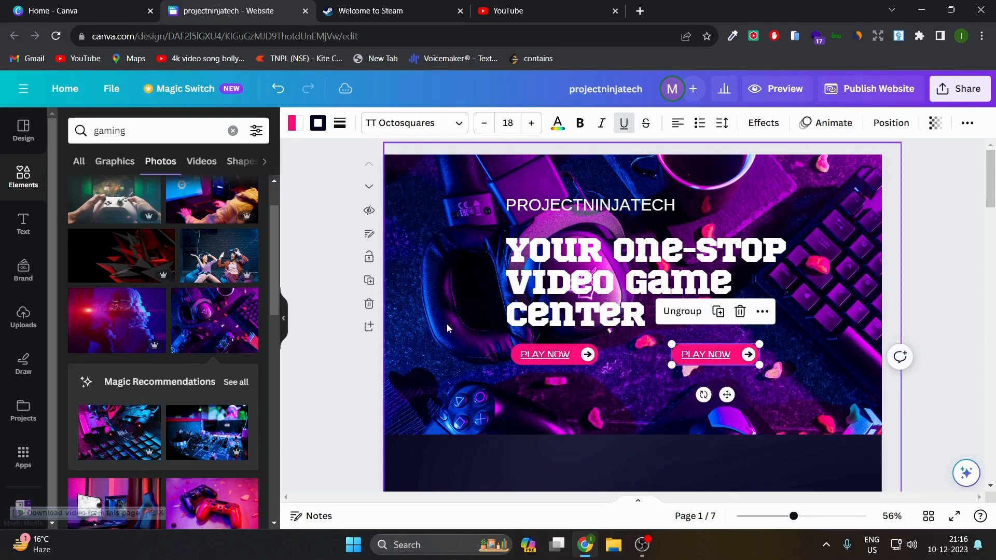
pyautogui.click(295, 124)
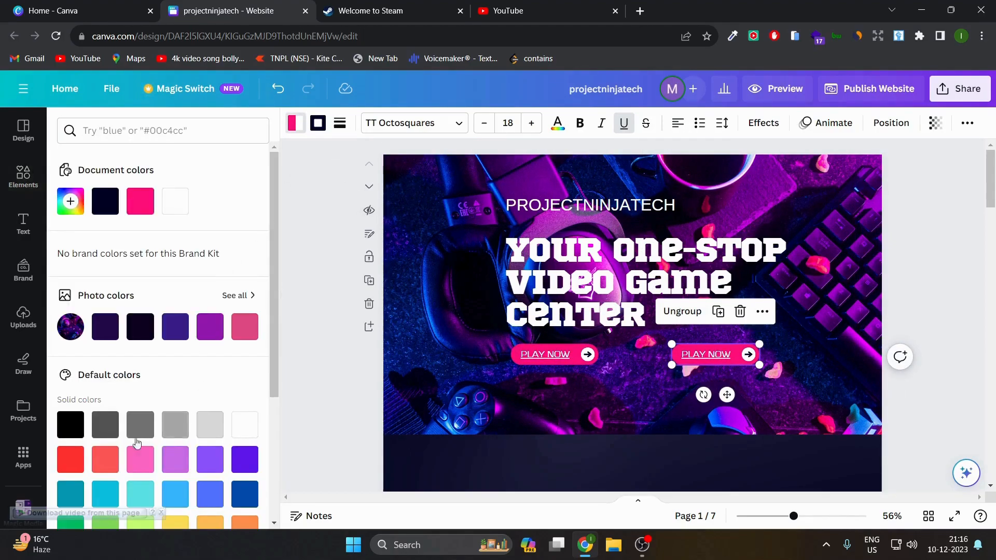
pyautogui.scroll(-4, 142, 440)
pyautogui.click(70, 341)
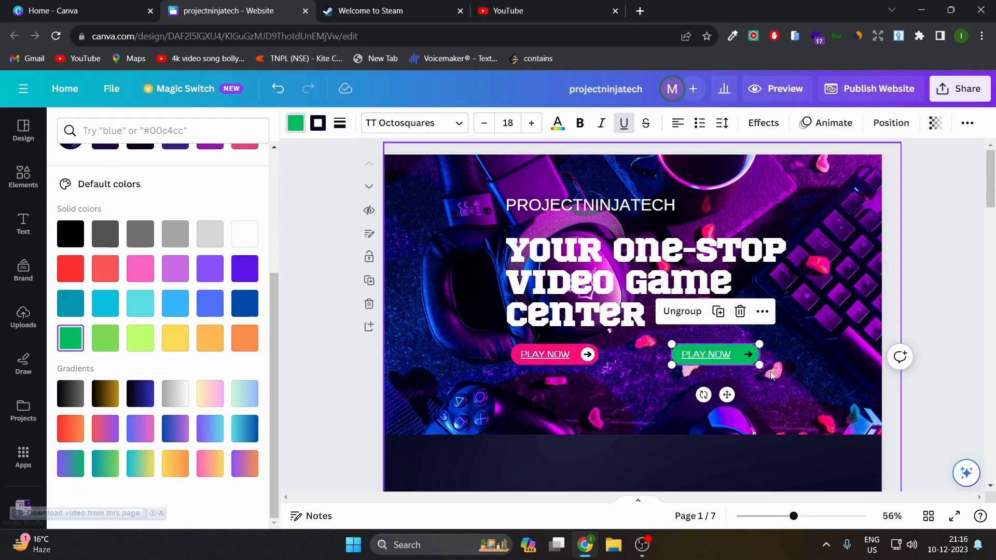
pyautogui.press('Delete')
# Step: Change the second page's heading to "Play Cloud Gaming" and widen its text box so it fits on one line
pyautogui.scroll(-8, 623, 323)
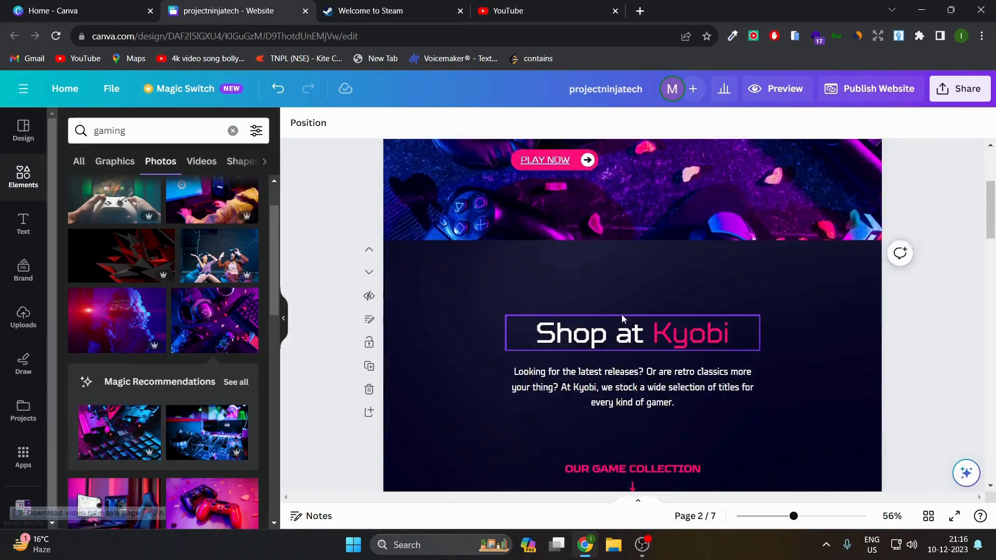
pyautogui.scroll(3, 584, 341)
pyautogui.doubleClick(648, 267)
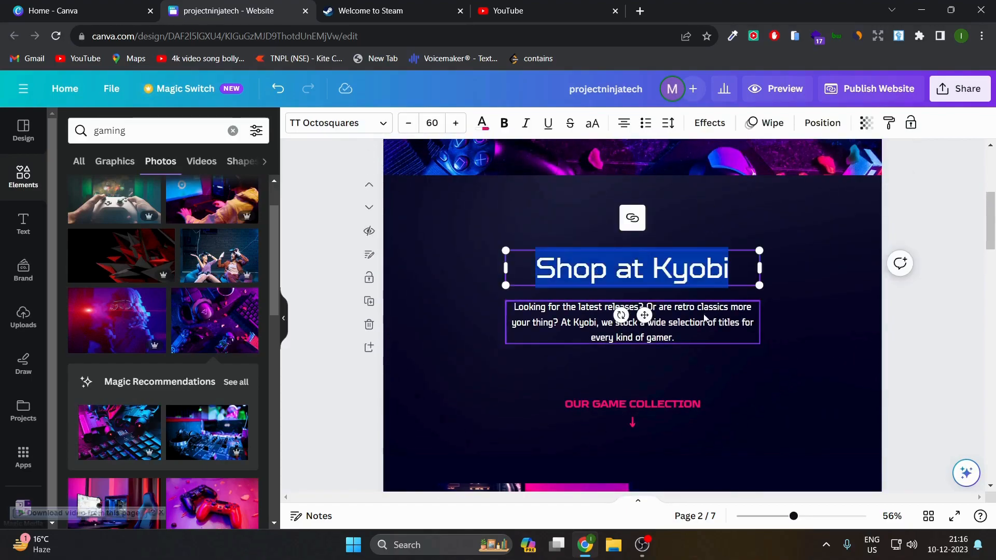
pyautogui.write('play')
pyautogui.press('BackSpace')
pyautogui.press('BackSpace')
pyautogui.press('BackSpace')
pyautogui.press('BackSpace')
pyautogui.write('Play ')
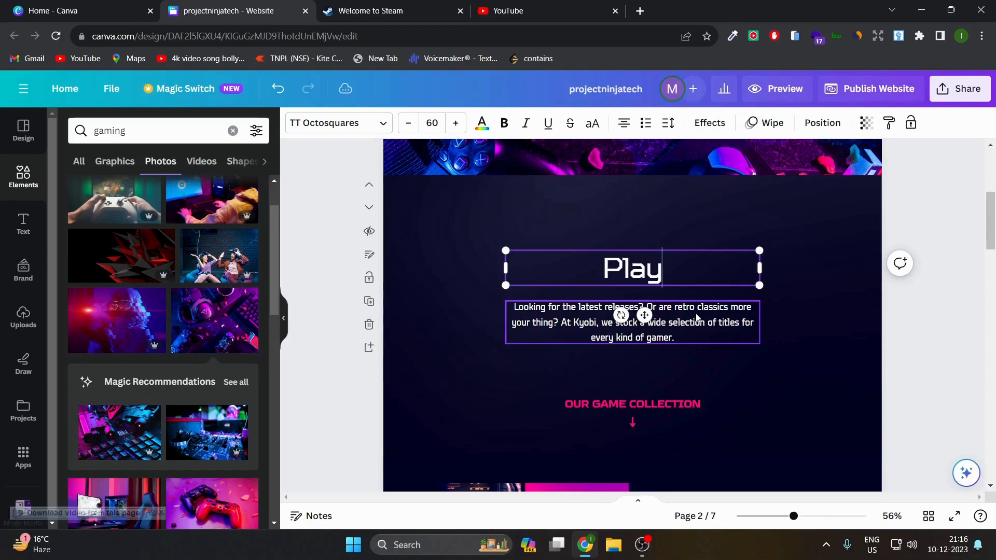
pyautogui.write('Cloud Gaming')
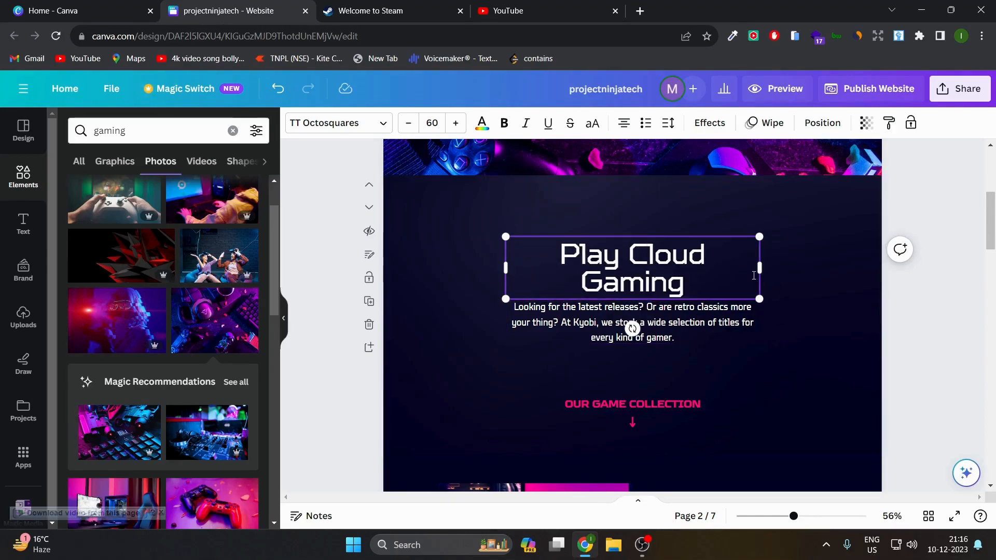
pyautogui.moveTo(768, 269); pyautogui.dragTo(797, 266)
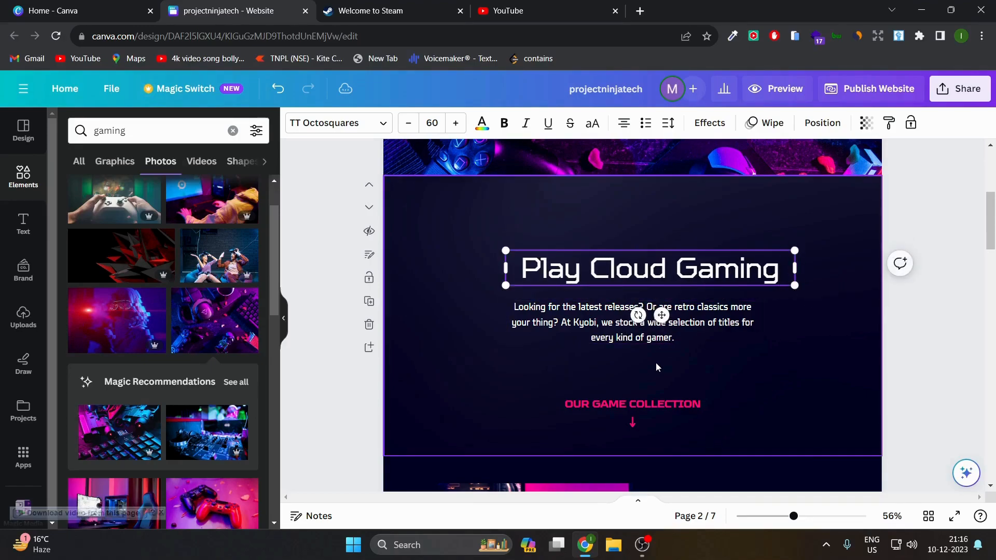
pyautogui.scroll(-3, 661, 374)
pyautogui.scroll(3, 662, 373)
pyautogui.scroll(-1, 612, 340)
pyautogui.scroll(1, 636, 349)
pyautogui.click(640, 340)
# Step: Open the notes for the first page and title that page "Welcome Page"
pyautogui.scroll(6, 640, 341)
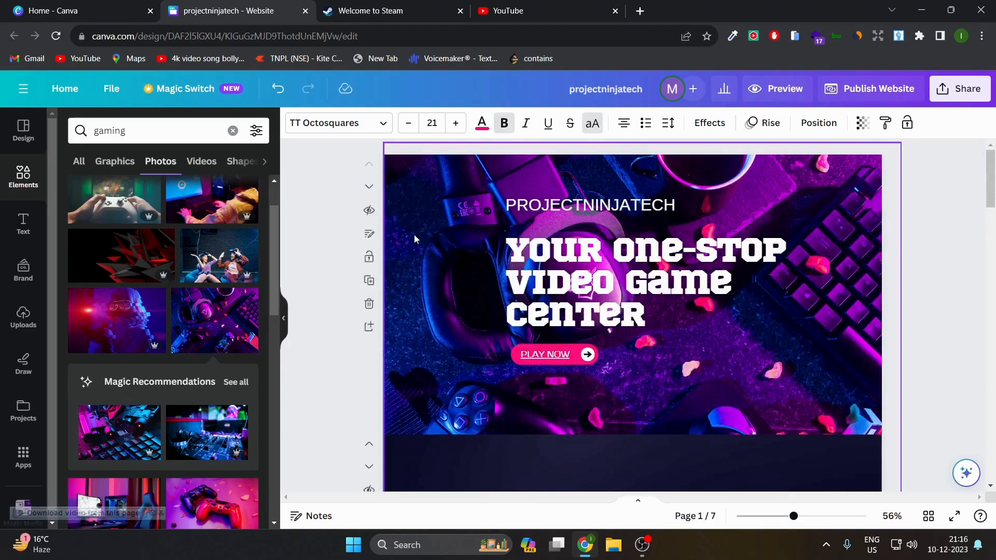
pyautogui.click(407, 217)
pyautogui.click(311, 517)
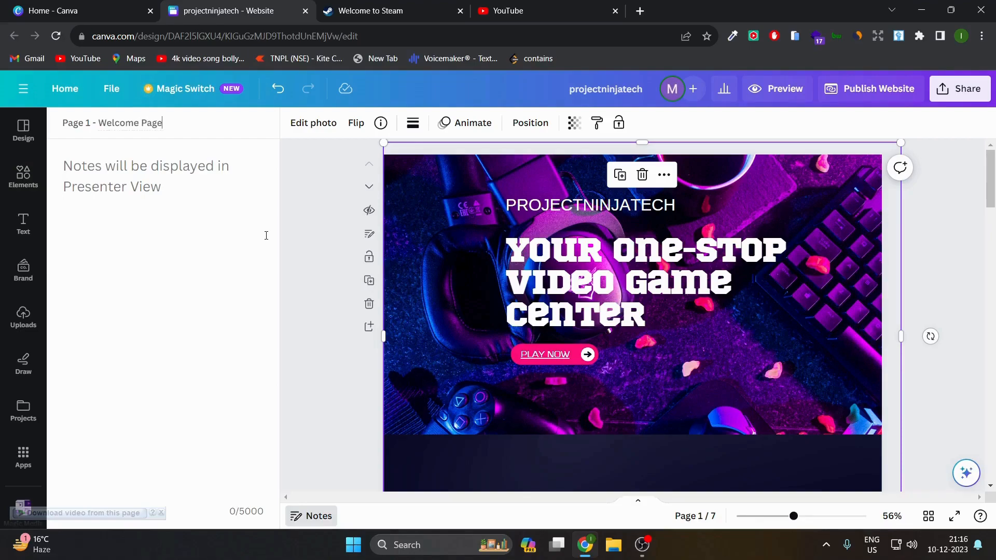
# Step: Replace the page title in the second page's notes with "Play Cloud Gaming"
pyautogui.scroll(-5, 496, 248)
pyautogui.click(435, 241)
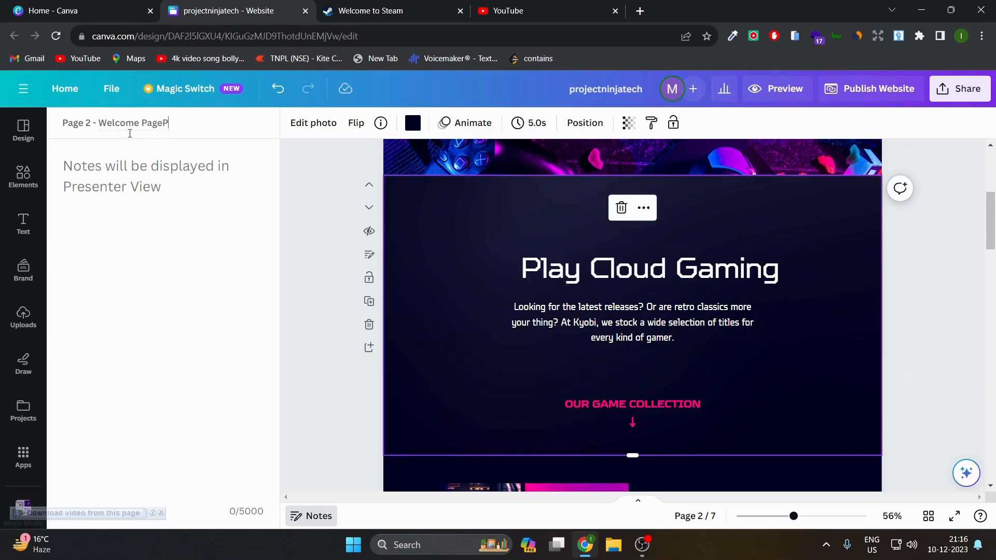
pyautogui.tripleClick(130, 134)
pyautogui.press('BackSpace')
# Step: Try to title the third page "Real time Strategy games" to match its heading
pyautogui.scroll(-5, 419, 225)
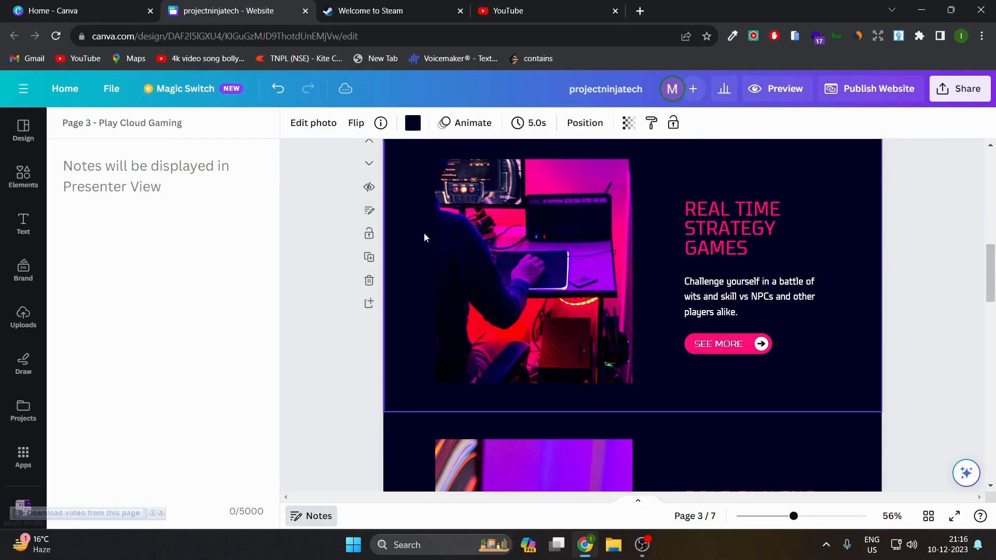
pyautogui.click(447, 228)
pyautogui.doubleClick(761, 225)
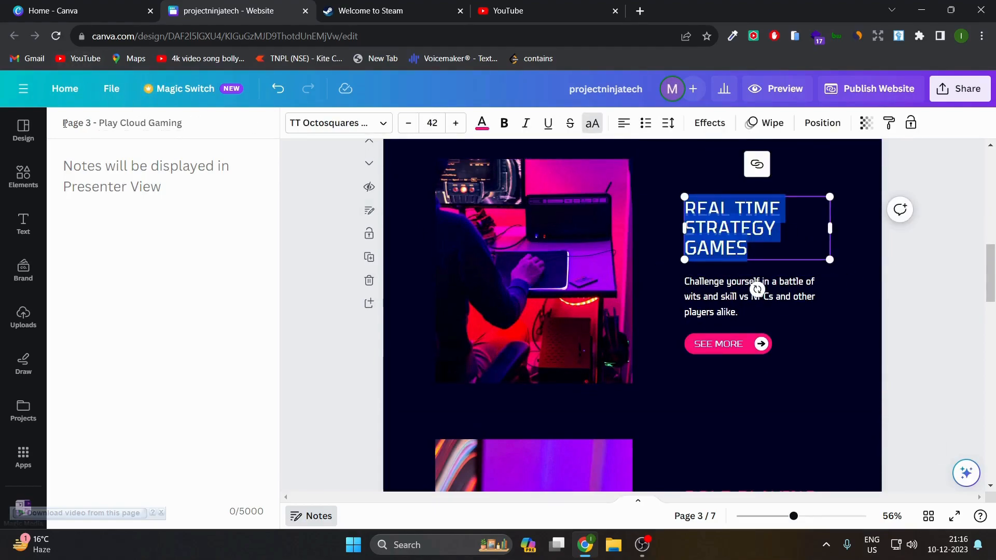
pyautogui.tripleClick(165, 123)
pyautogui.write('Real time Strategy games')
# Step: Title the fourth page, with the "ROLE-PLAYING GAMES" heading, "Game Collection"
pyautogui.scroll(-6, 576, 309)
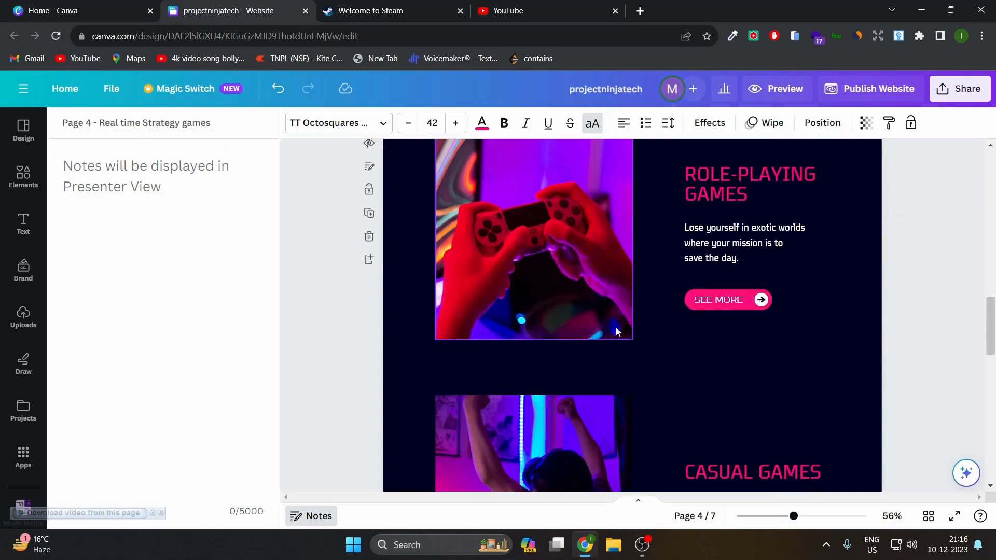
pyautogui.scroll(3, 646, 304)
pyautogui.click(655, 272)
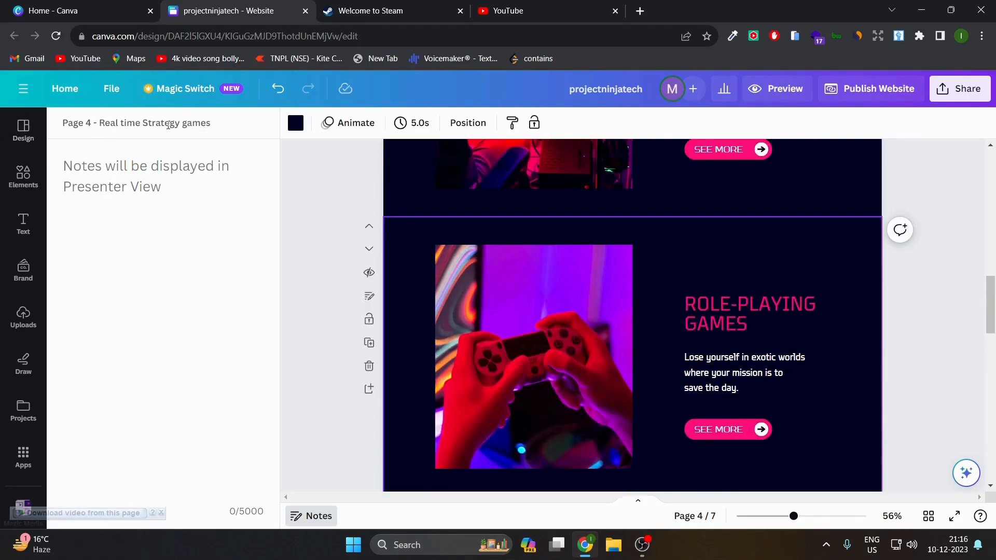
pyautogui.tripleClick(168, 125)
pyautogui.write('Game Collecti')
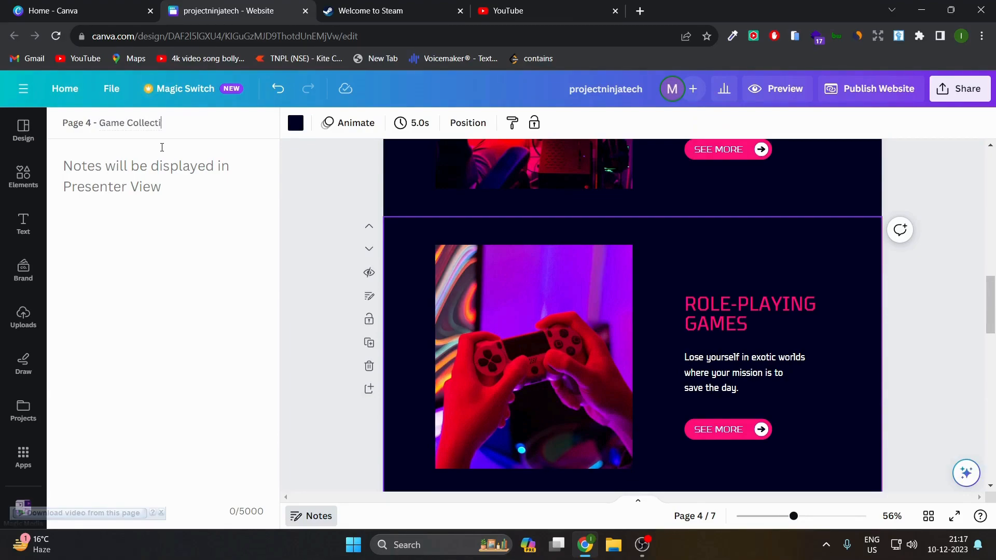
pyautogui.click(914, 285)
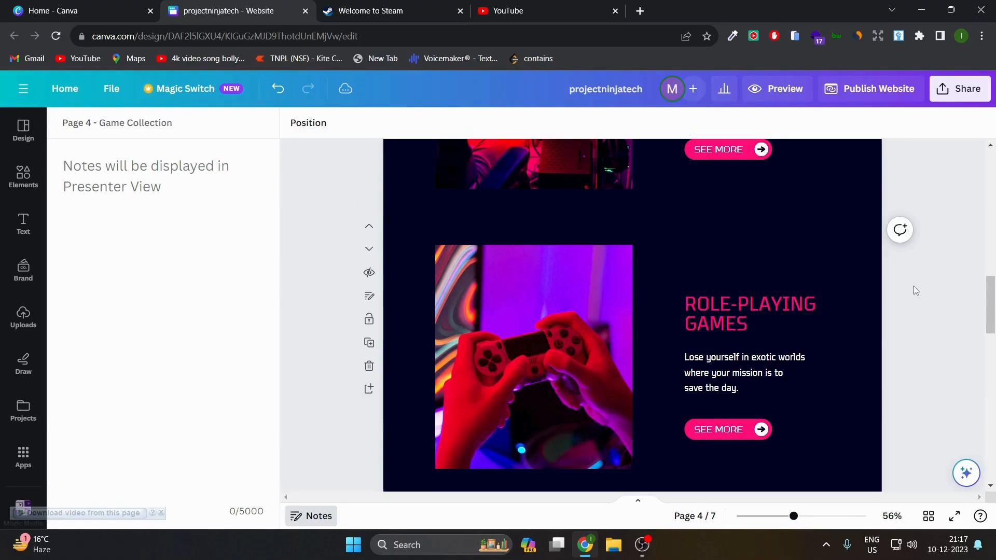
# Step: Replace the "ROLE-PLAYING GAMES" heading on the fourth page with "GAME COLLECTION"
pyautogui.scroll(5, 749, 345)
pyautogui.scroll(3, 697, 330)
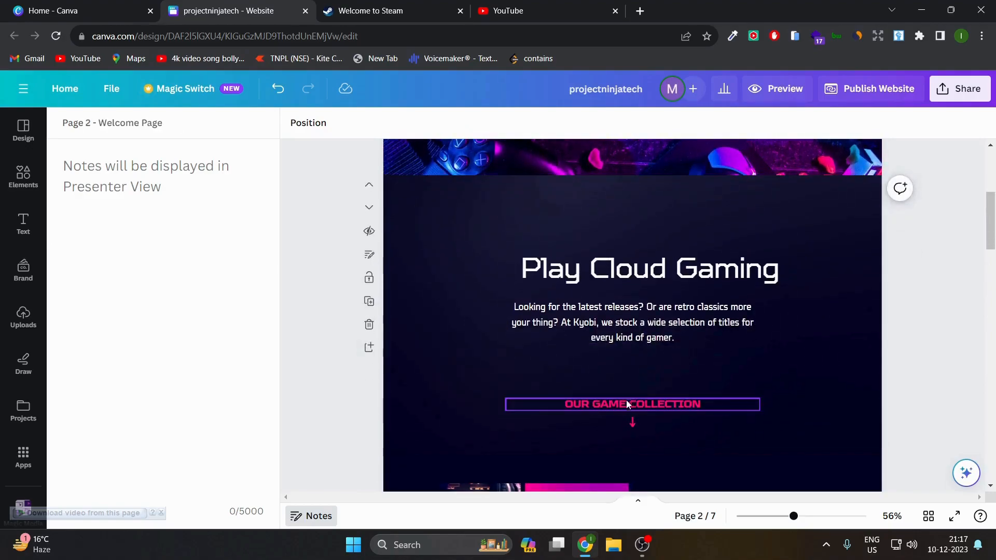
pyautogui.click(623, 410)
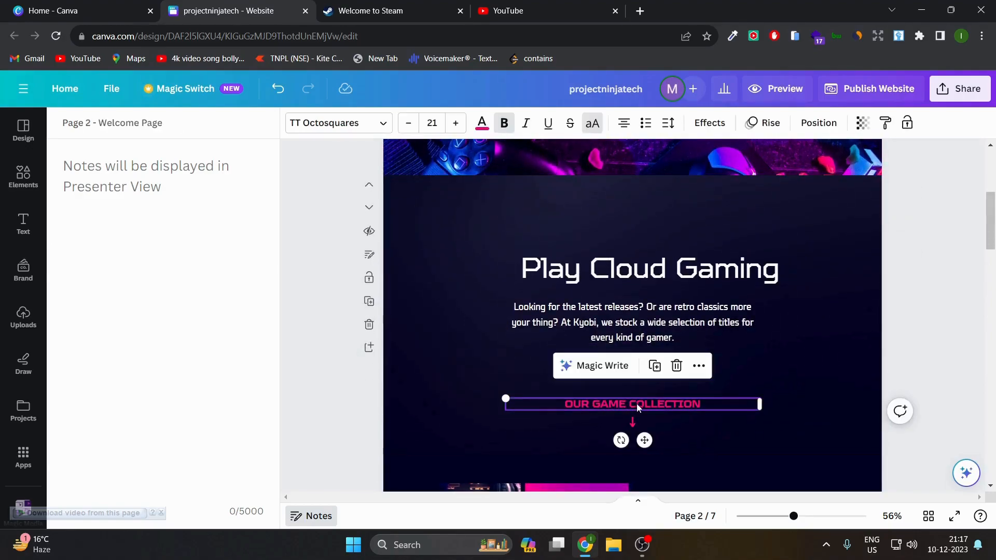
pyautogui.scroll(-10, 637, 403)
pyautogui.click(662, 301)
pyautogui.click(766, 324)
pyautogui.click(766, 325)
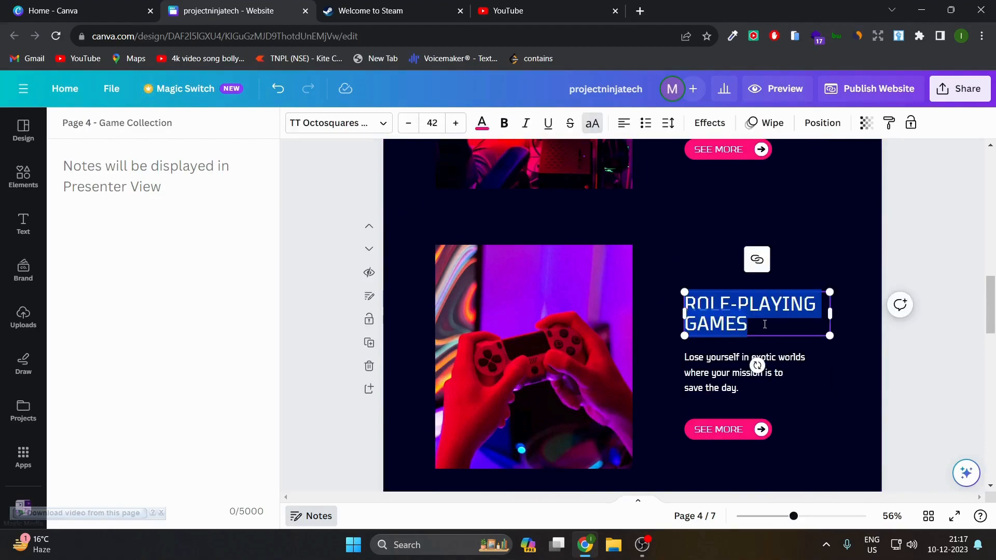
pyautogui.write('GAME COLLECTIO')
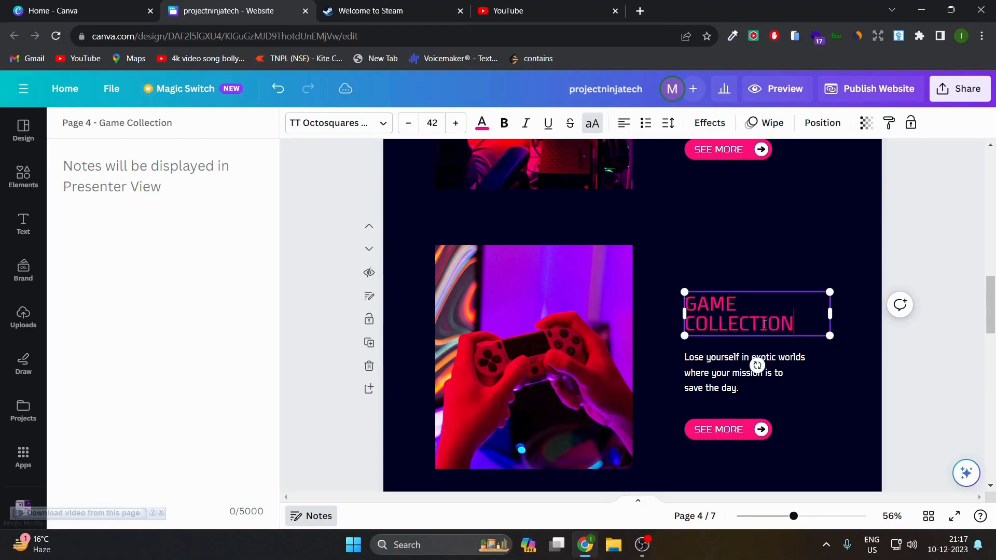
pyautogui.write('N')
pyautogui.click(914, 265)
pyautogui.scroll(2, 805, 334)
pyautogui.scroll(-3, 727, 311)
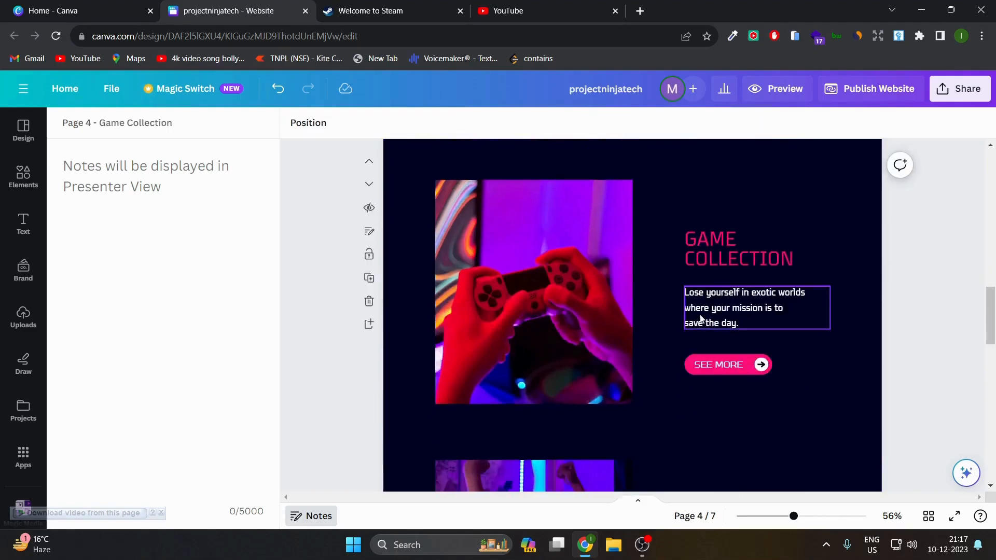
# Step: Link the "OUR GAME COLLECTION" text on the second page to page "4 - Game Collection" and view that target page
pyautogui.scroll(10, 648, 294)
pyautogui.click(634, 410)
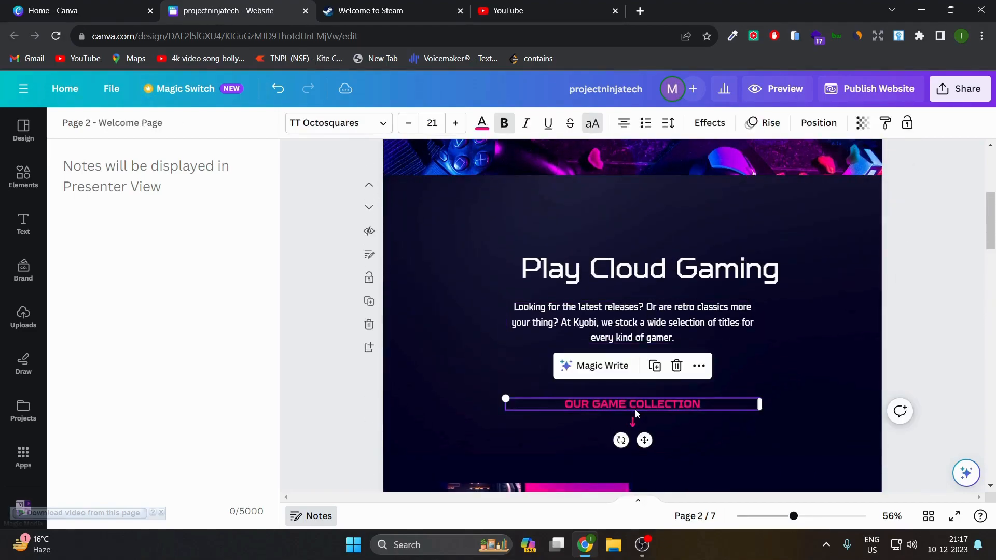
pyautogui.rightClick(635, 407)
pyautogui.click(683, 415)
pyautogui.scroll(-2, 748, 460)
pyautogui.scroll(2, 741, 485)
pyautogui.scroll(1, 748, 488)
pyautogui.scroll(-3, 763, 493)
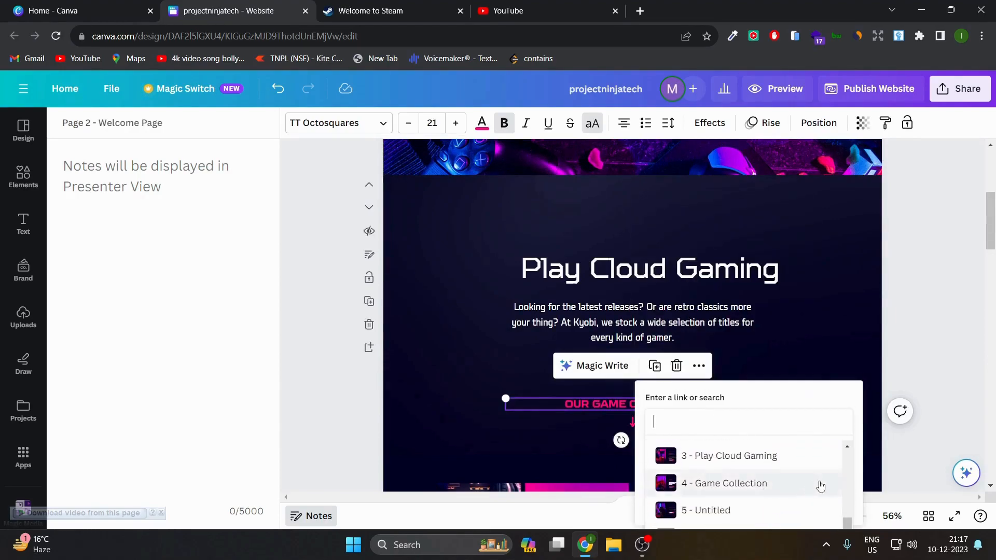
pyautogui.scroll(3, 743, 475)
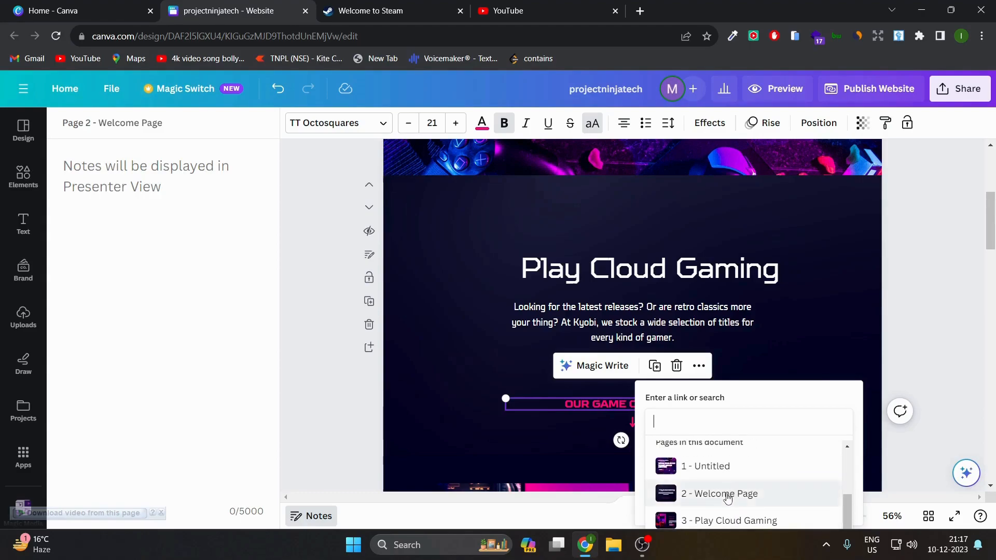
pyautogui.scroll(-3, 741, 472)
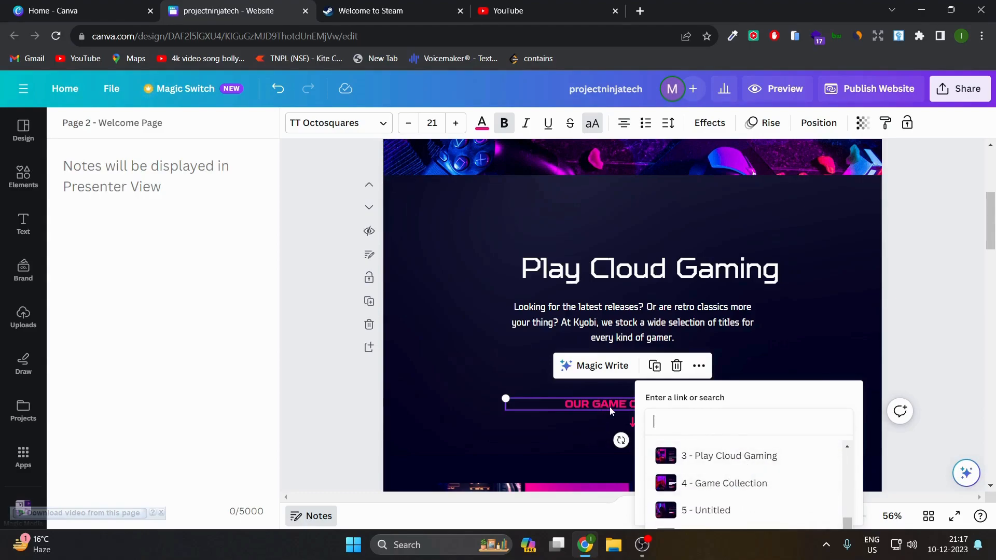
pyautogui.click(723, 485)
pyautogui.click(825, 328)
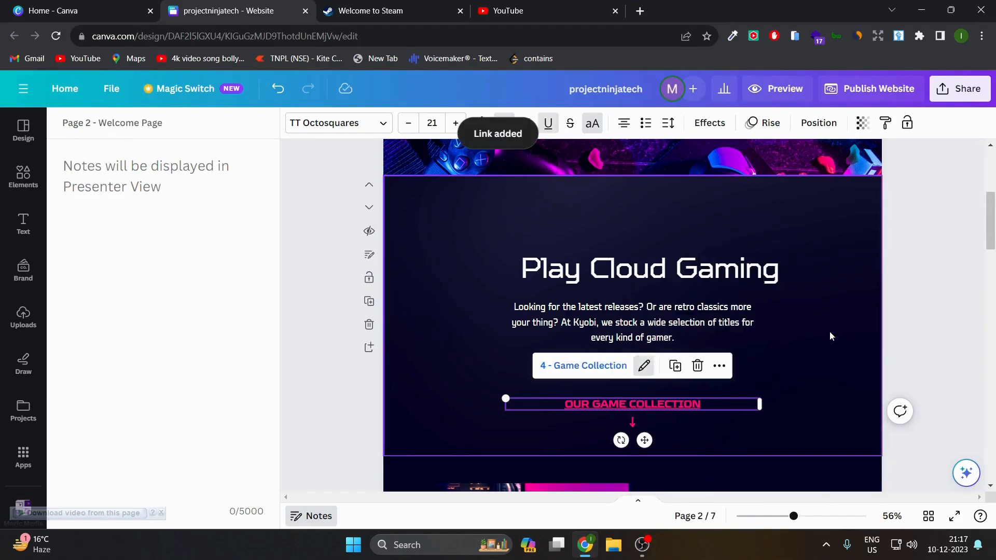
pyautogui.click(749, 418)
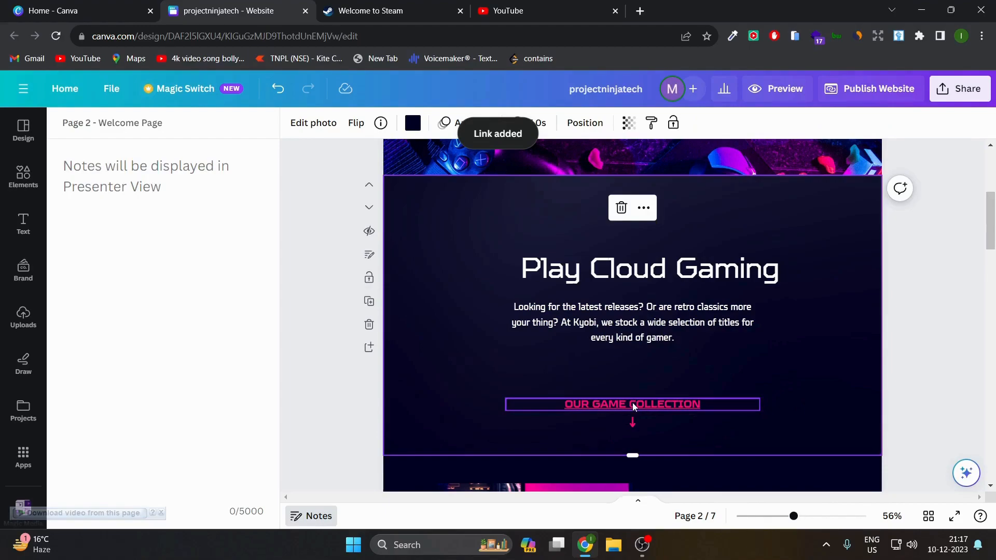
pyautogui.scroll(-10, 684, 406)
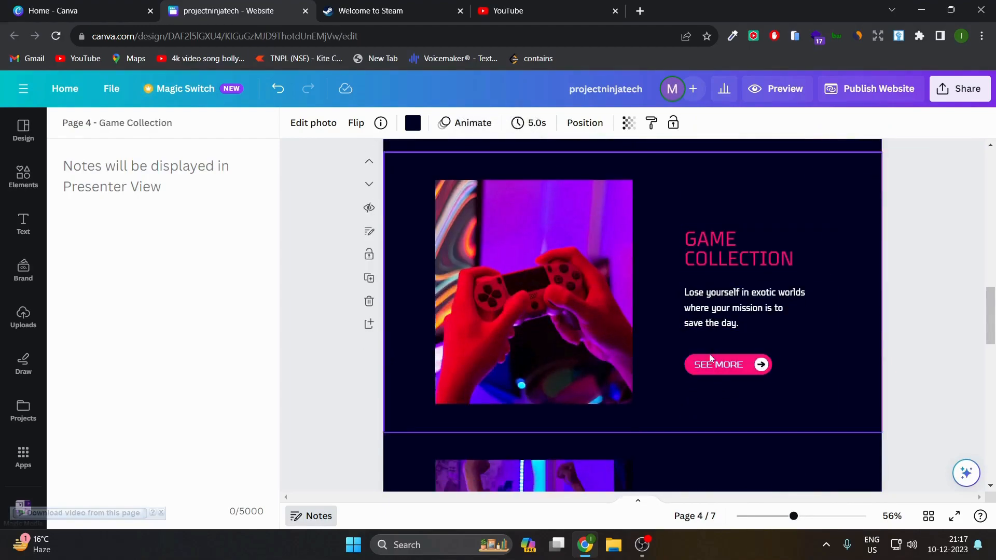
pyautogui.scroll(2, 712, 299)
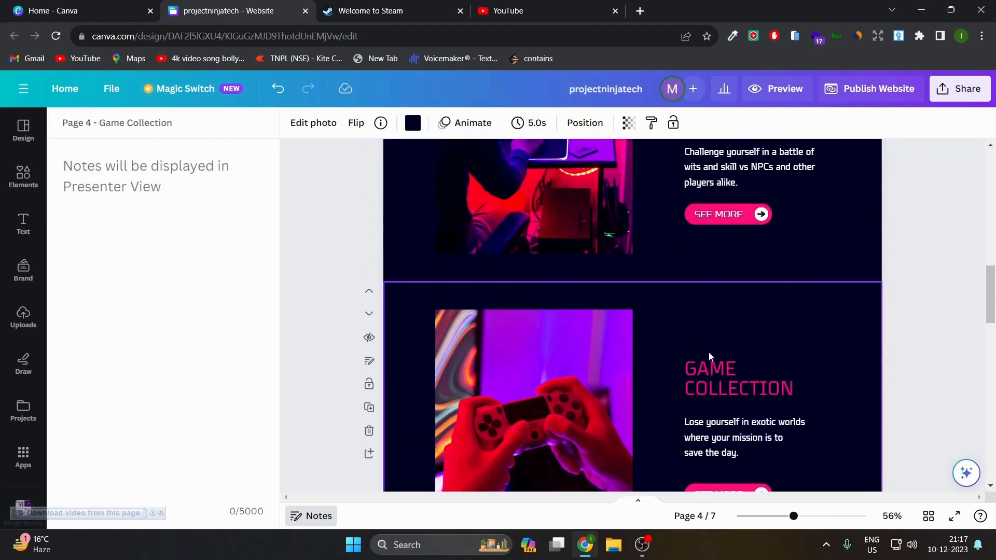
pyautogui.scroll(-5, 678, 343)
pyautogui.scroll(-8, 626, 355)
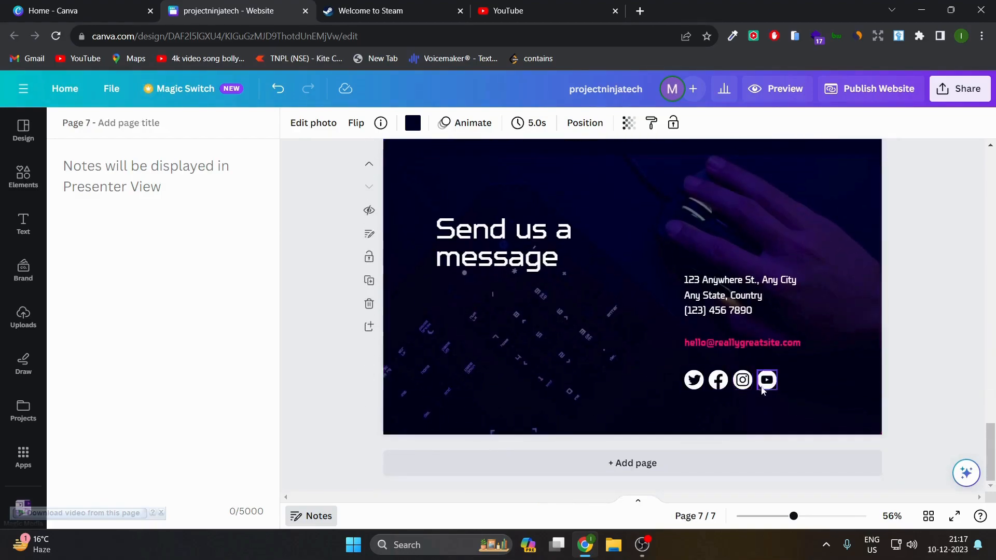
pyautogui.click(762, 390)
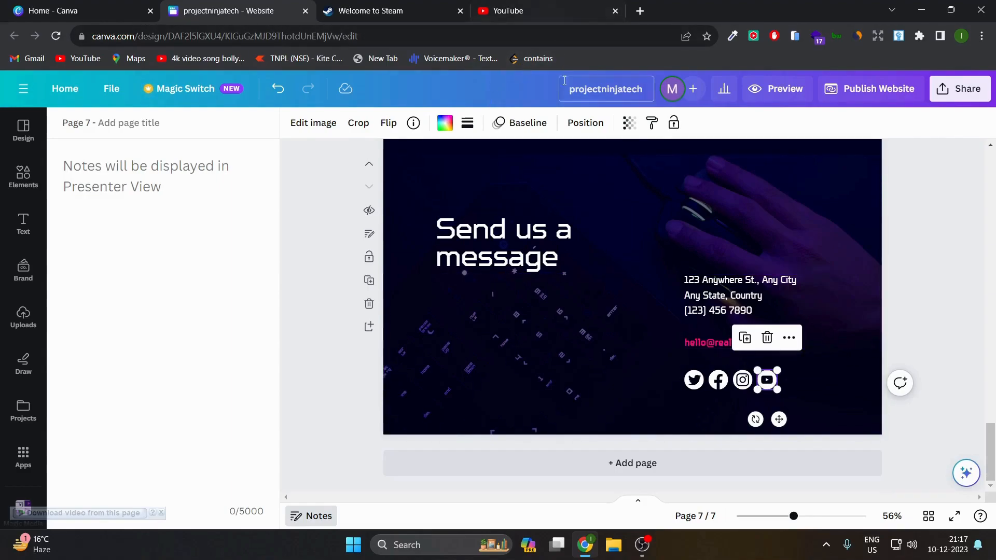
pyautogui.click(545, 12)
pyautogui.click(279, 6)
pyautogui.rightClick(765, 380)
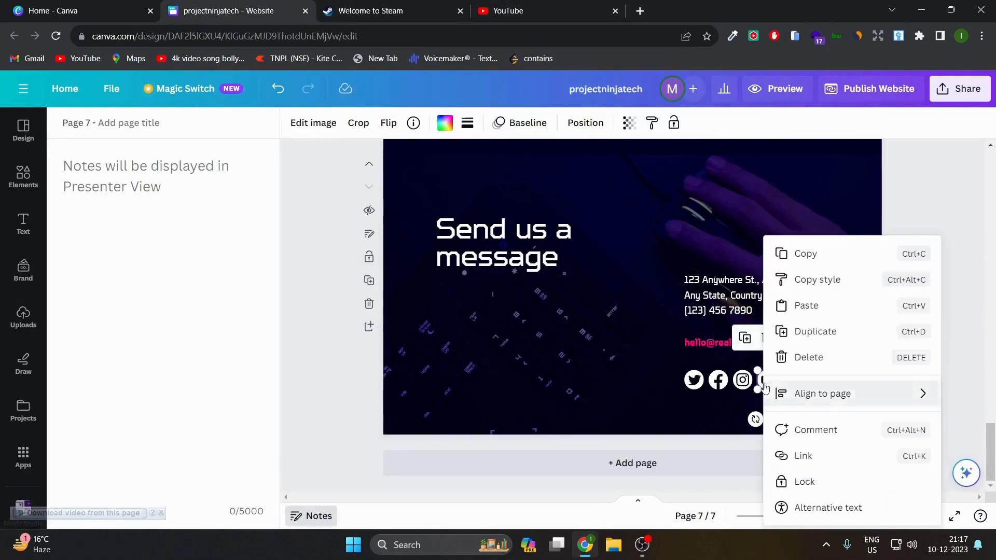
pyautogui.click(810, 456)
pyautogui.write('https://www.youtube.com/')
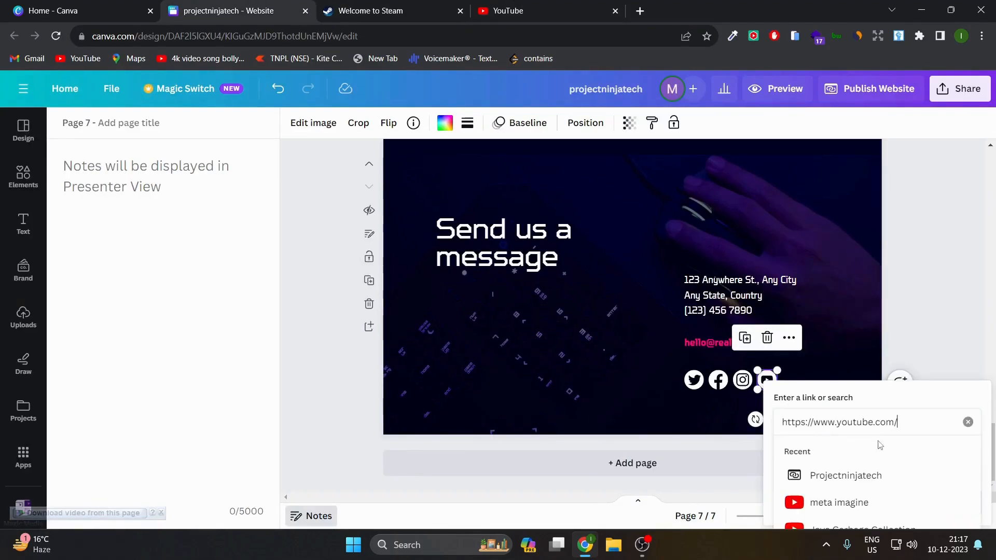
pyautogui.press('Return')
pyautogui.click(819, 395)
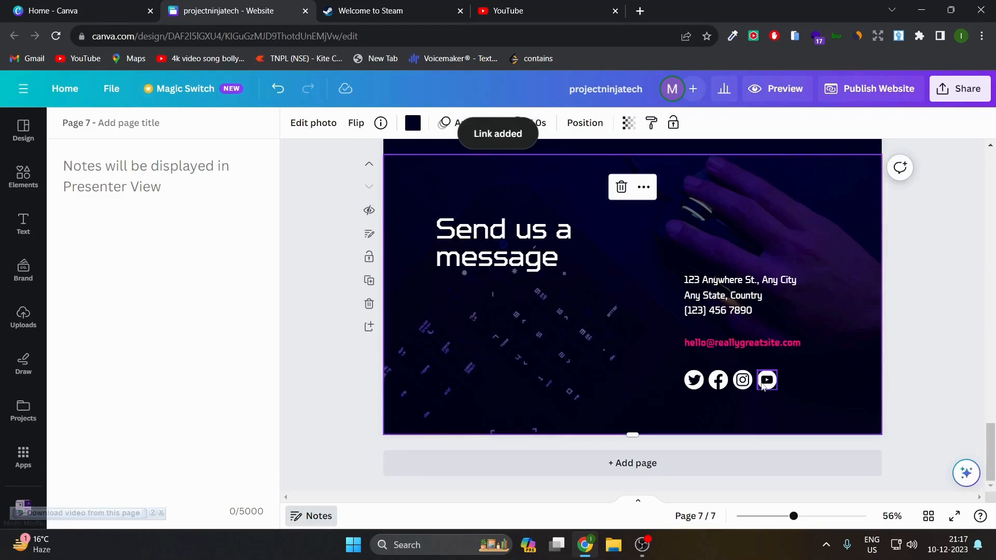
pyautogui.click(730, 345)
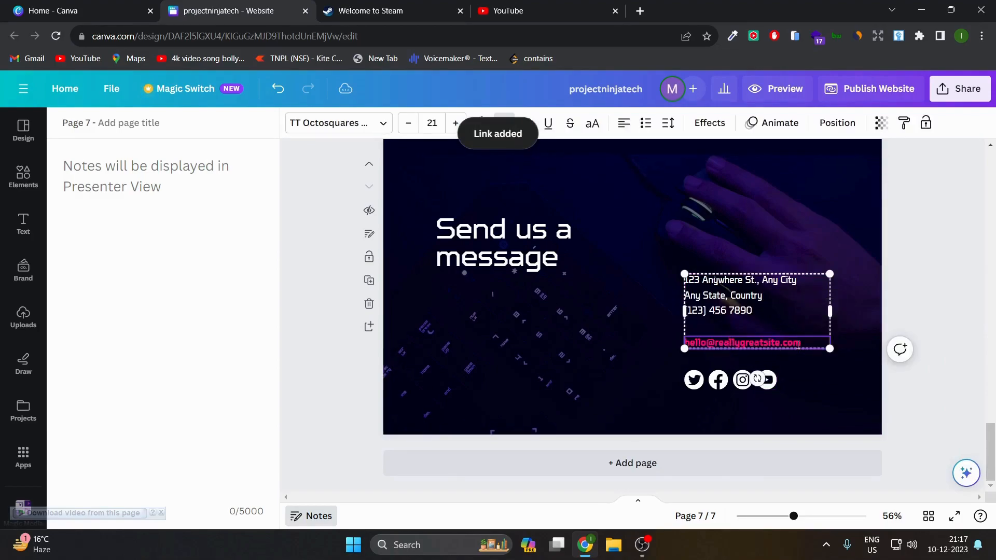
pyautogui.click(579, 322)
pyautogui.scroll(6, 579, 324)
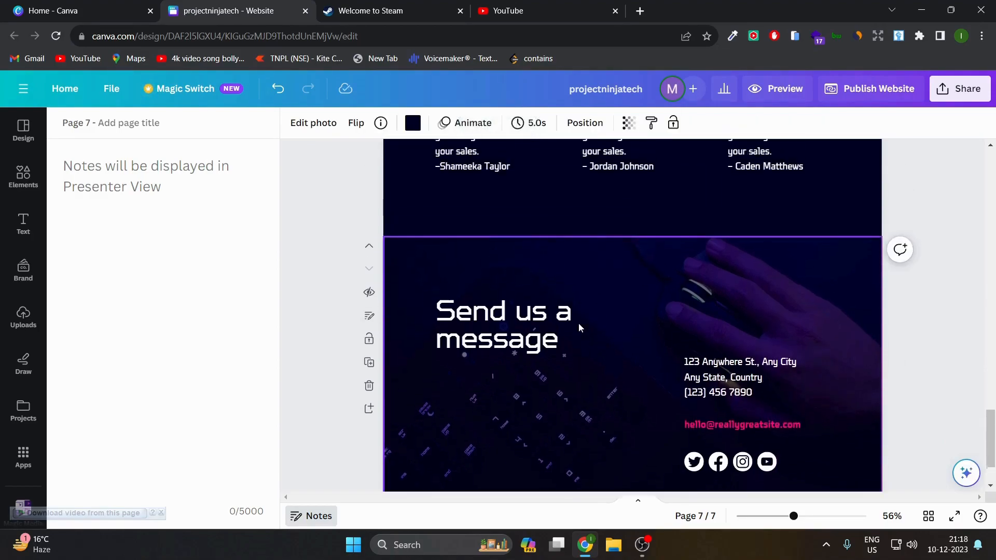
pyautogui.scroll(-6, 435, 277)
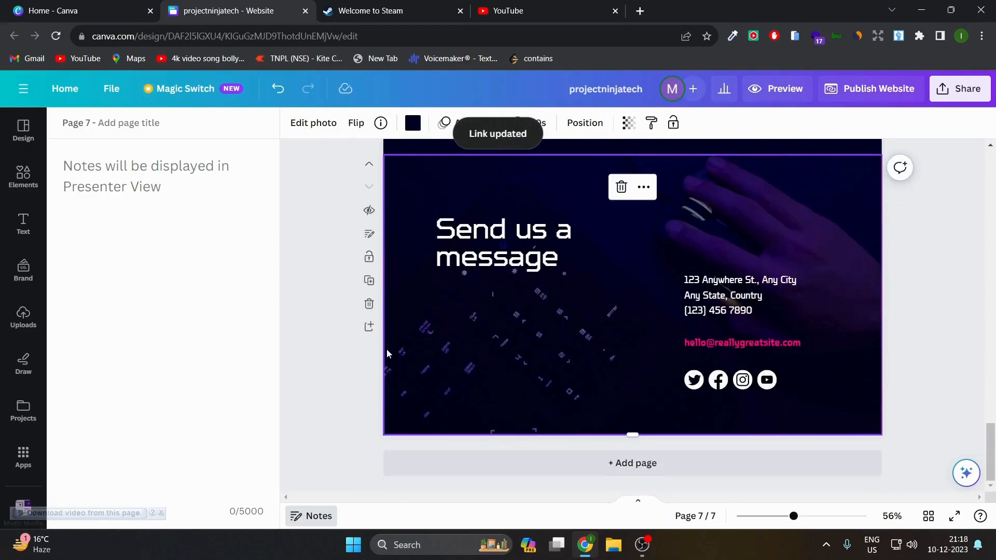
# Step: Add a blank page after the "Send us a message" page and give it the dark indigo photo colour as background
pyautogui.click(369, 326)
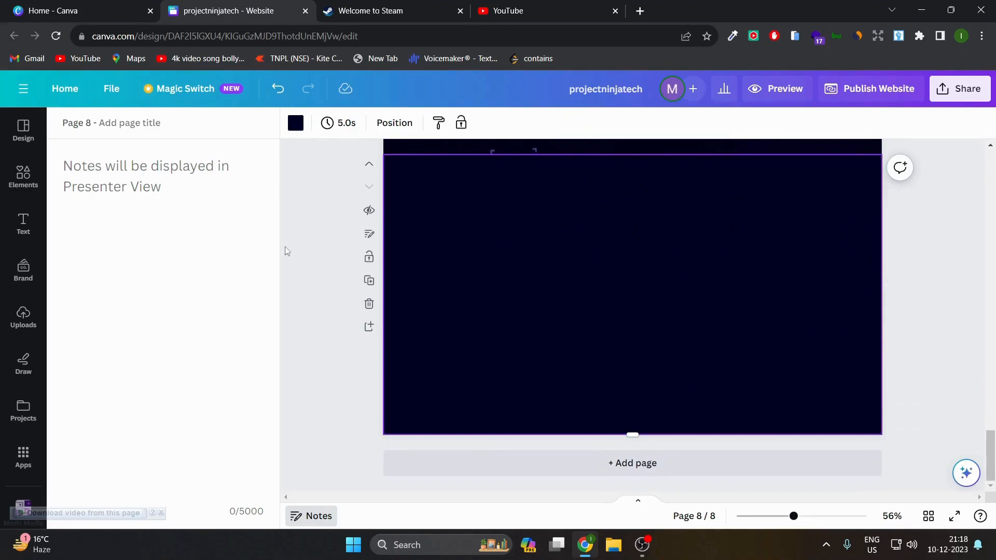
pyautogui.click(304, 125)
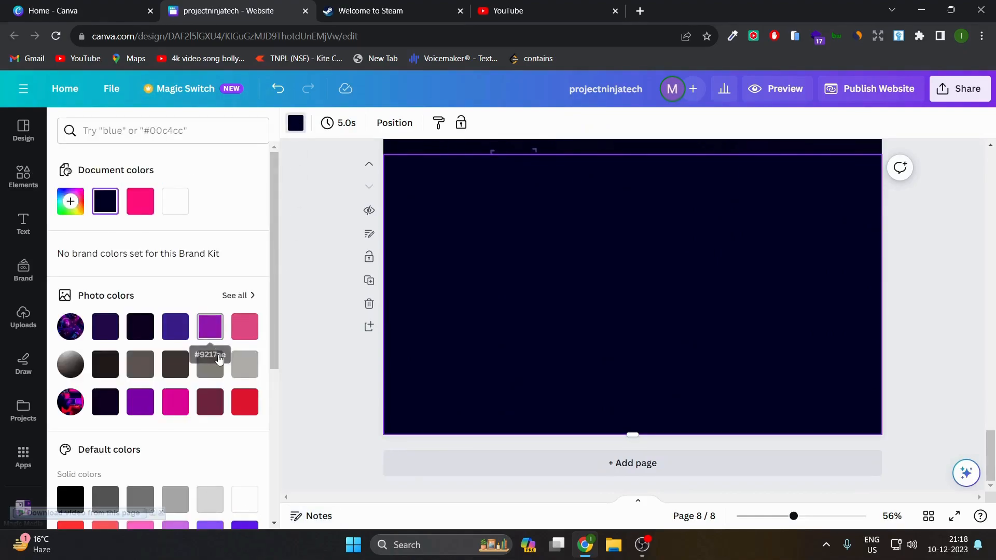
pyautogui.click(242, 406)
pyautogui.click(210, 326)
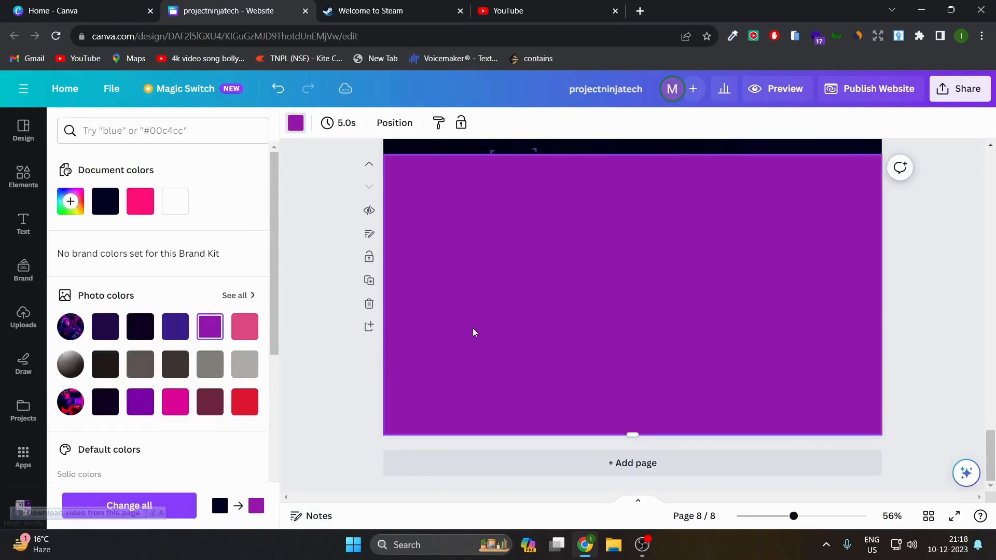
pyautogui.click(132, 404)
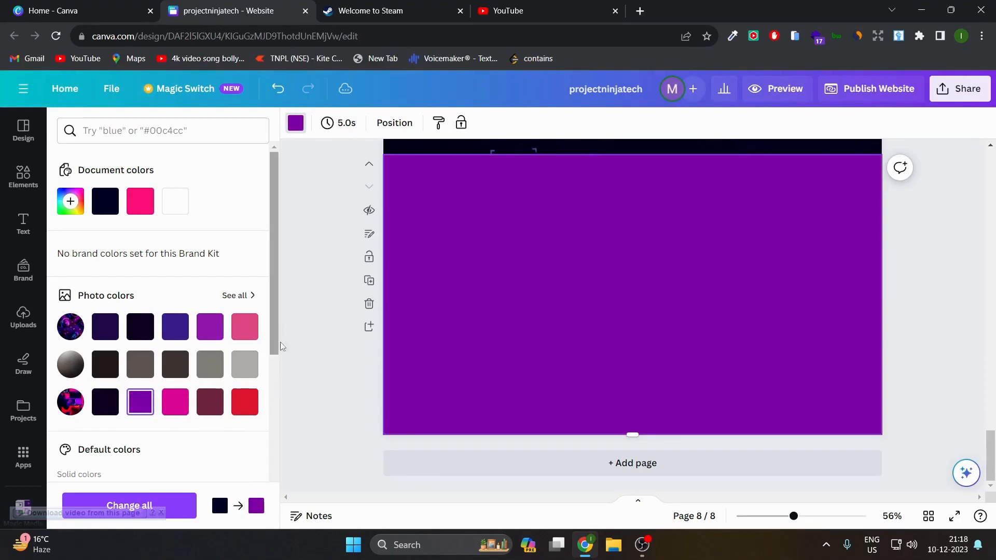
pyautogui.click(175, 327)
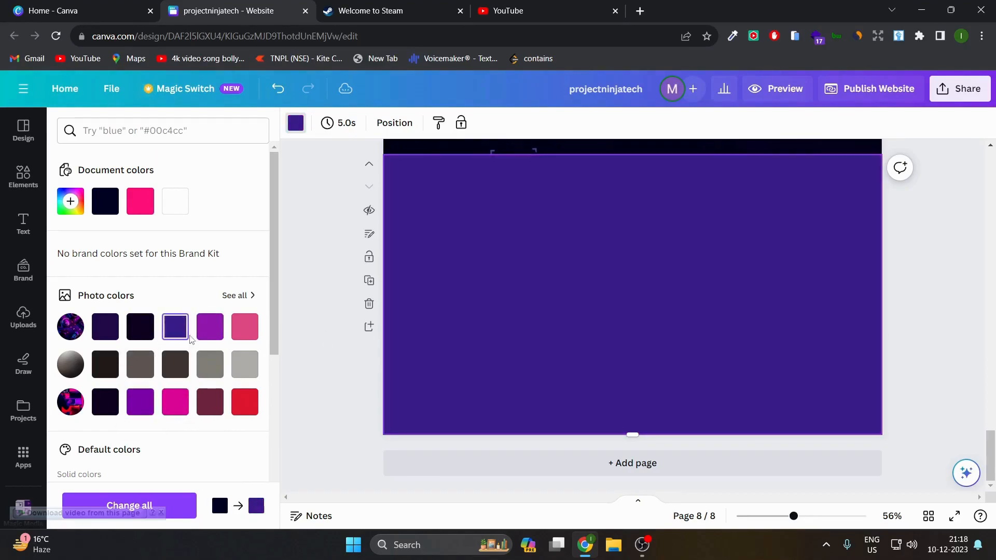
pyautogui.click(325, 372)
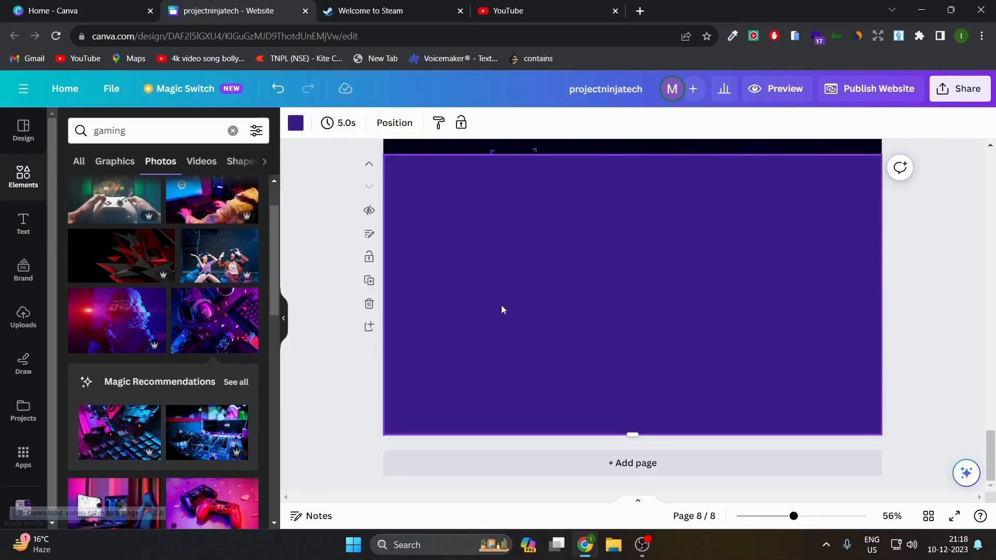
pyautogui.moveTo(106, 206); pyautogui.dragTo(423, 244)
pyautogui.moveTo(730, 382); pyautogui.dragTo(902, 491)
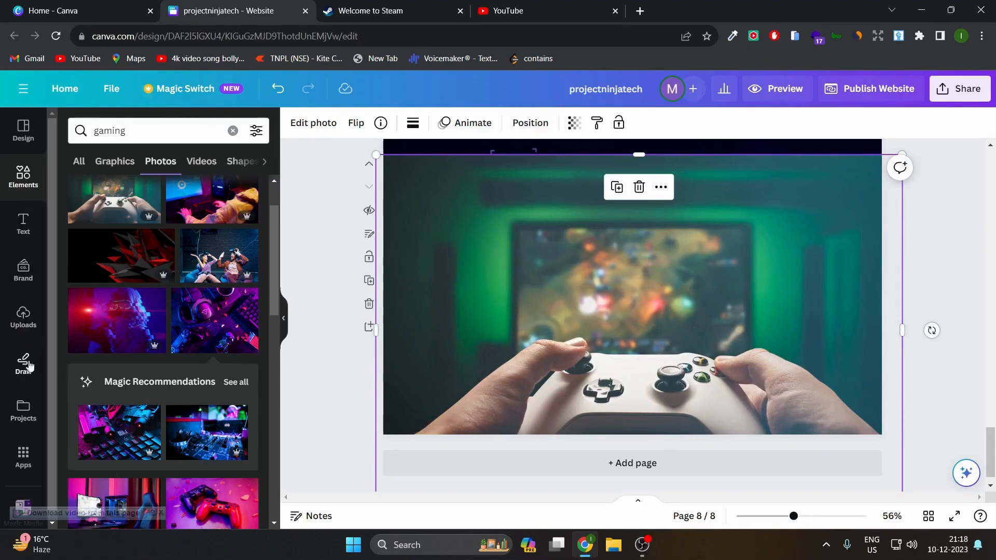
pyautogui.press('Delete')
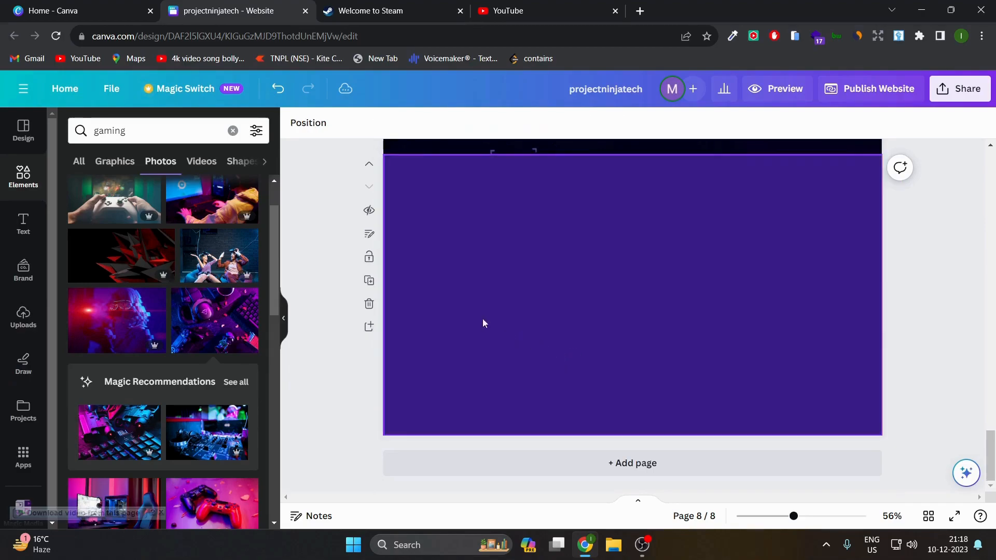
# Step: Add the recently used "GRAPHIC DESIGN" text combination to the eighth page and place it in the left half
pyautogui.click(29, 230)
pyautogui.click(119, 434)
pyautogui.moveTo(564, 309); pyautogui.dragTo(481, 294)
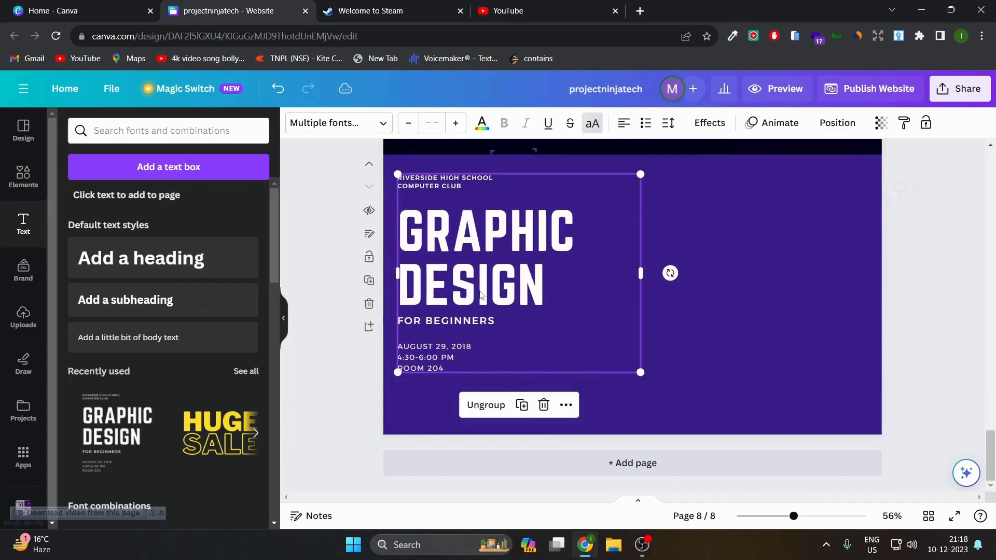
# Step: Ungroup the text combination and delete its date, time and room lines and the "RIVERSIDE HIGH SCHOOL COMPUTER CLUB" line
pyautogui.click(478, 404)
pyautogui.click(415, 363)
pyautogui.press('Delete')
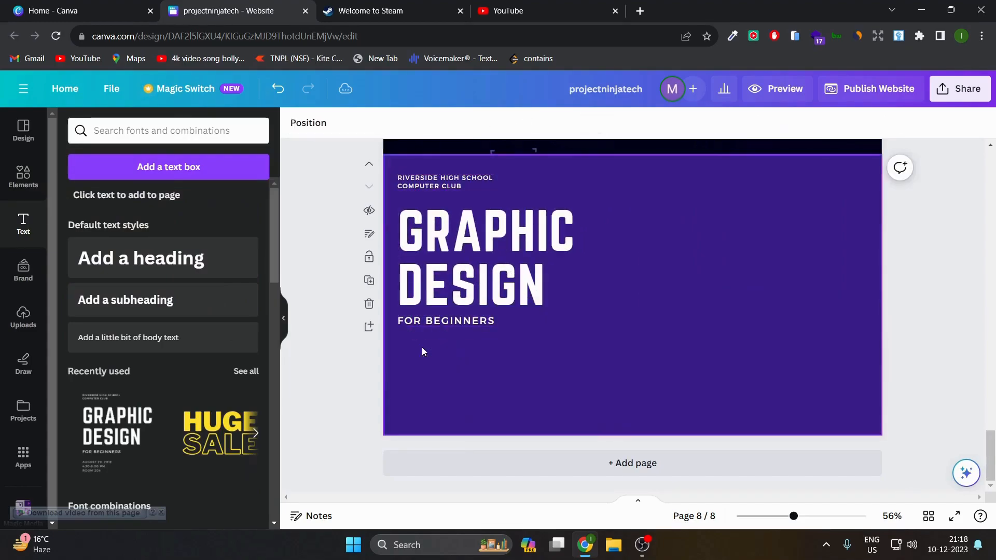
pyautogui.click(451, 185)
pyautogui.press('Delete')
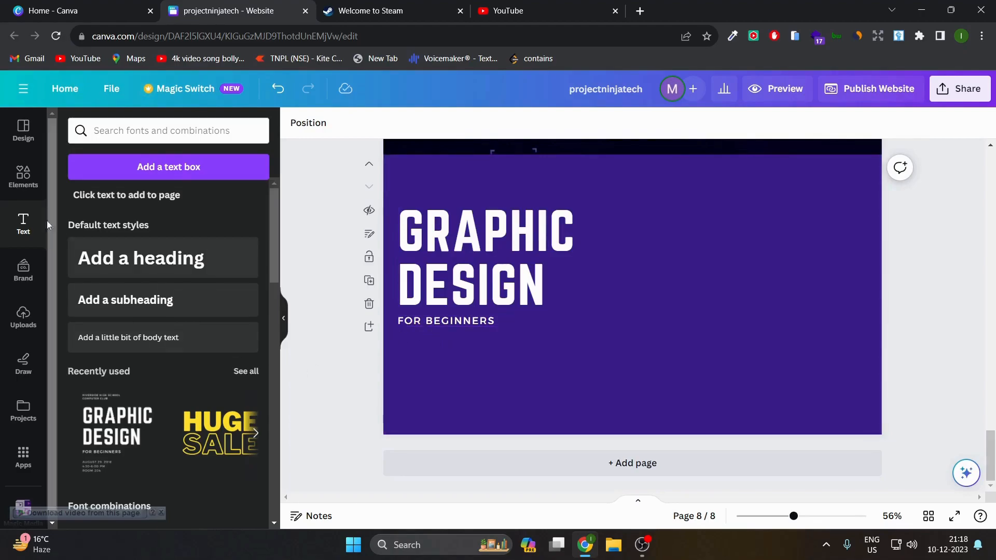
# Step: Add the neon game controller graphic from the gaming graphics and place it in the right half of the eighth page
pyautogui.click(16, 188)
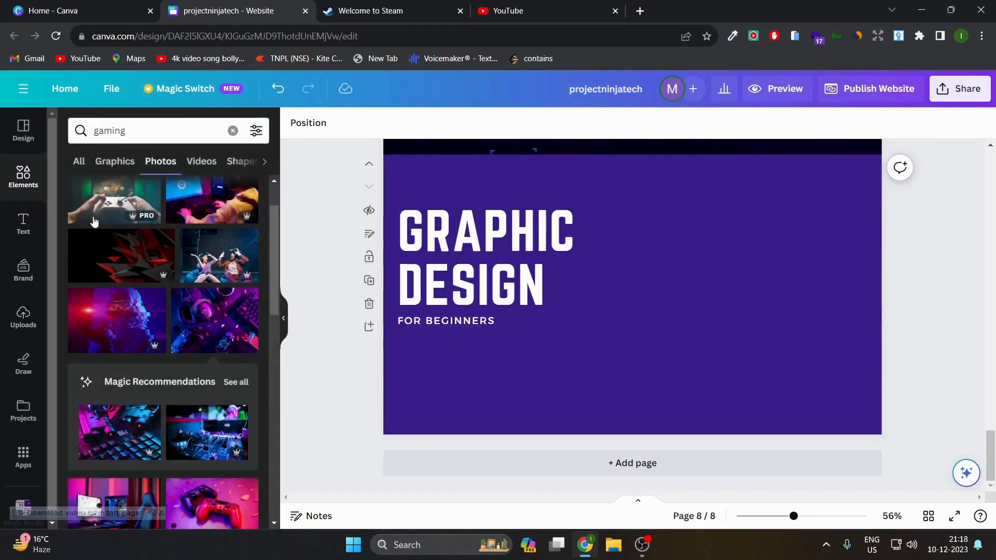
pyautogui.click(112, 162)
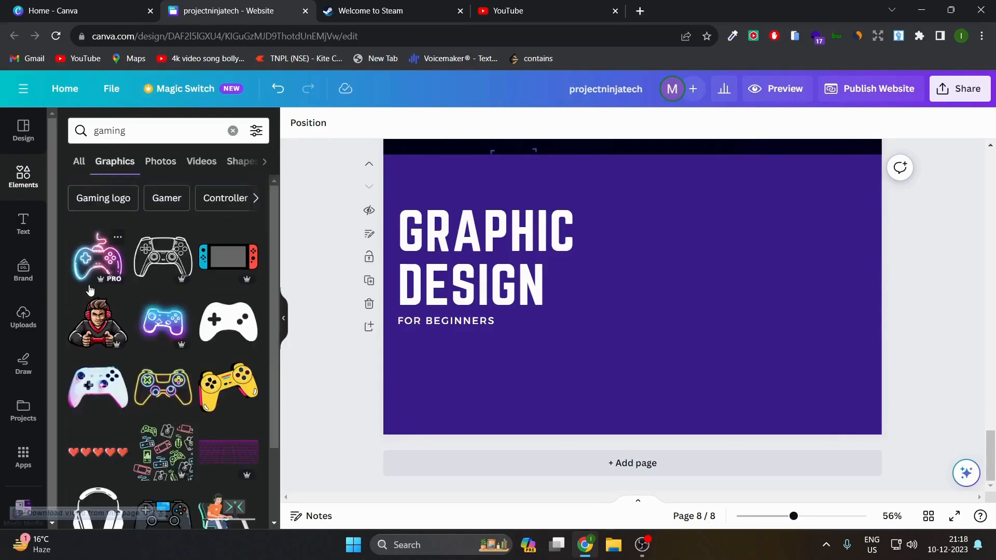
pyautogui.click(97, 260)
pyautogui.moveTo(688, 339); pyautogui.dragTo(802, 306)
# Step: Replace the heading with "BEST CLOUD GAMING" and the subtitle with "ULTRA LOW LATENCY", placing the subtitle just below the heading
pyautogui.doubleClick(512, 286)
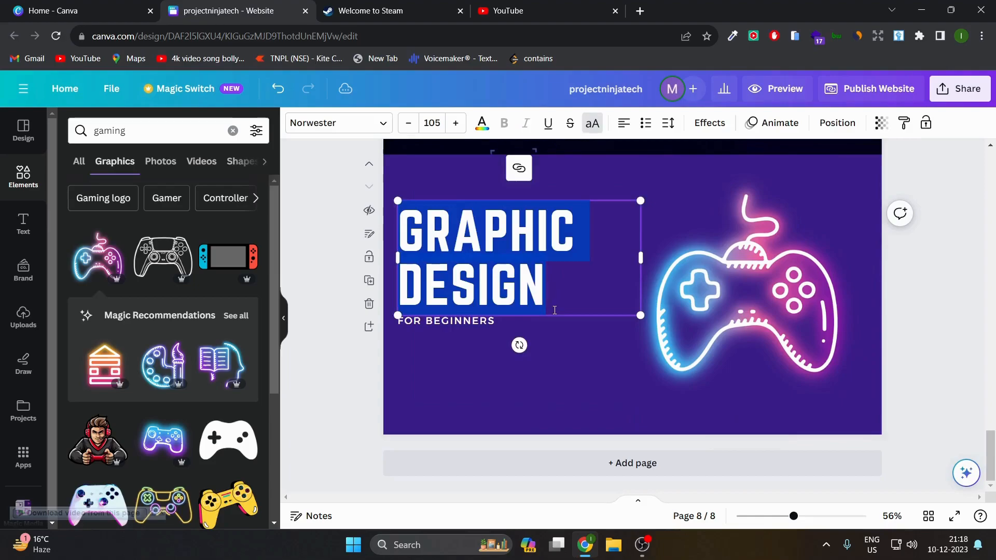
pyautogui.write('BEST CLOUD GAMING')
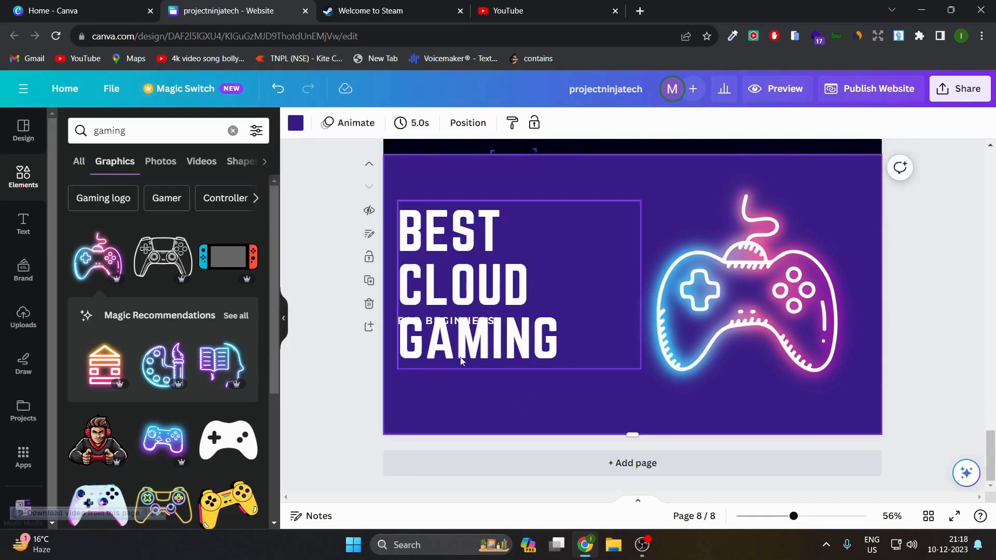
pyautogui.moveTo(480, 322); pyautogui.dragTo(480, 379)
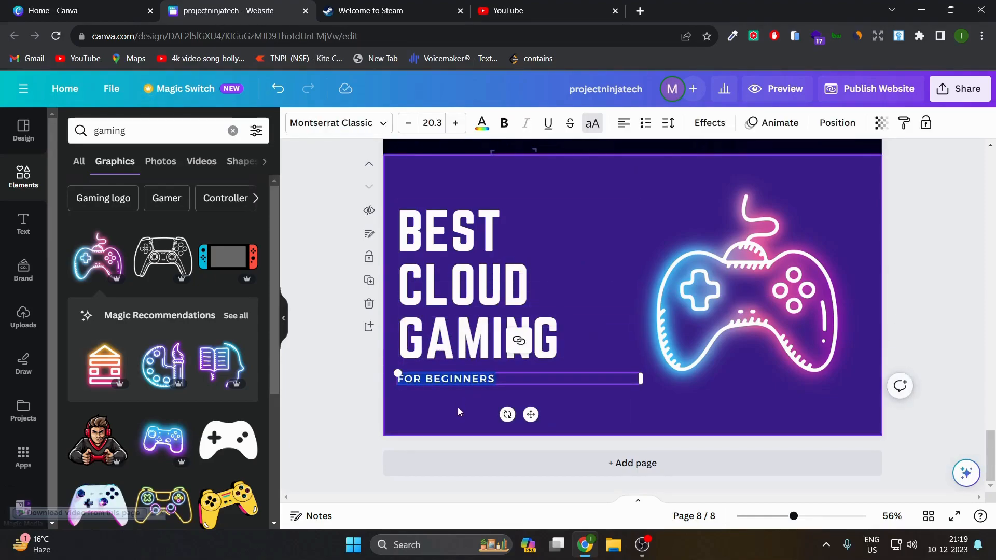
pyautogui.write('ULTRA LOW LATENCY')
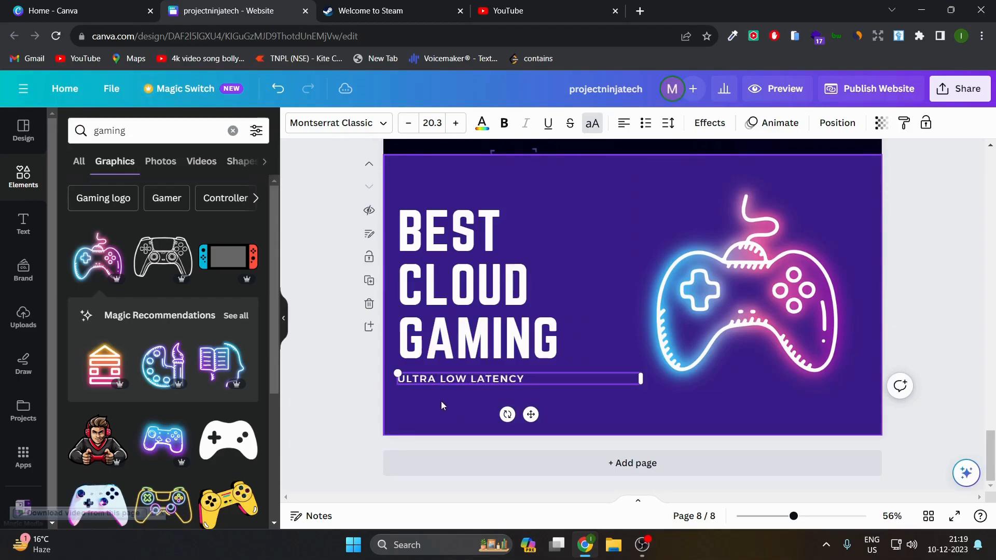
pyautogui.click(445, 407)
pyautogui.moveTo(438, 385); pyautogui.dragTo(438, 382)
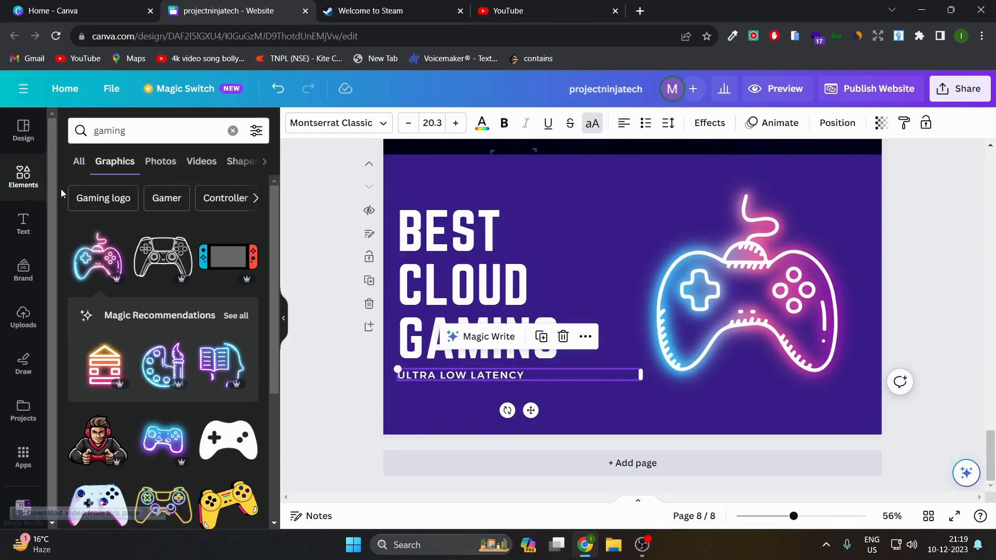
pyautogui.click(74, 135)
pyautogui.write('shape')
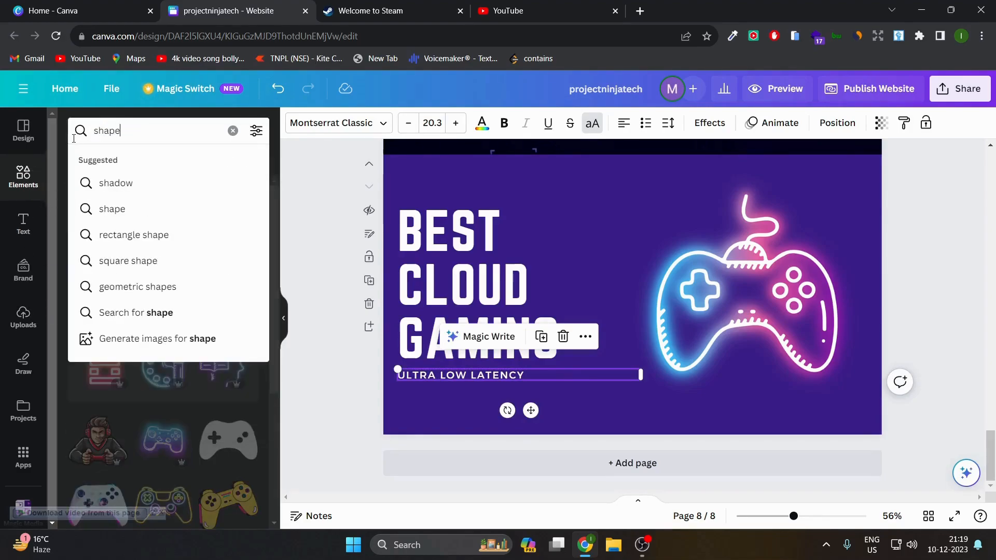
pyautogui.press('Return')
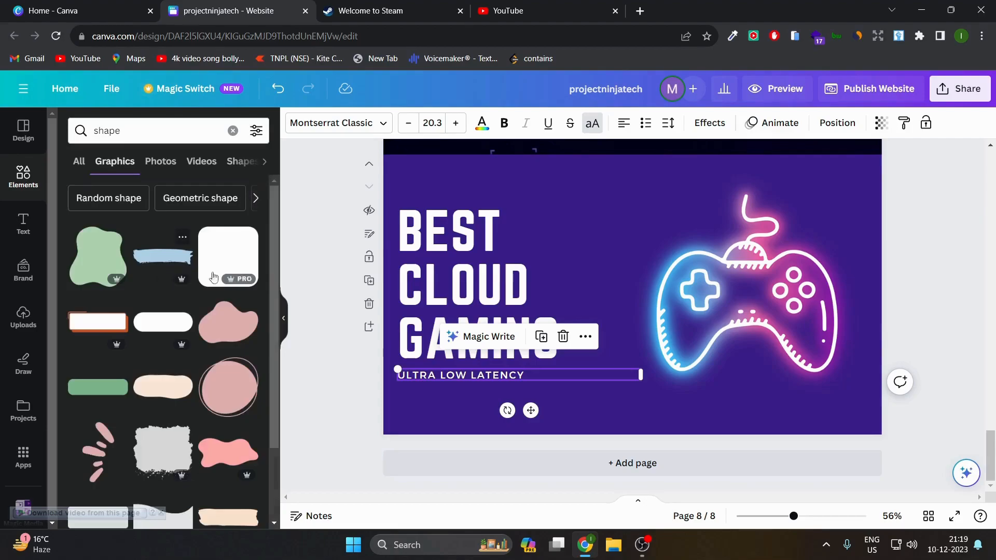
pyautogui.click(217, 262)
pyautogui.moveTo(651, 306); pyautogui.dragTo(628, 294)
pyautogui.press('Delete')
# Step: Search graphics for "rectangle shape", add a white rounded rectangle and size it as a button below "ULTRA LOW LATENCY"
pyautogui.click(95, 133)
pyautogui.write('rectangle')
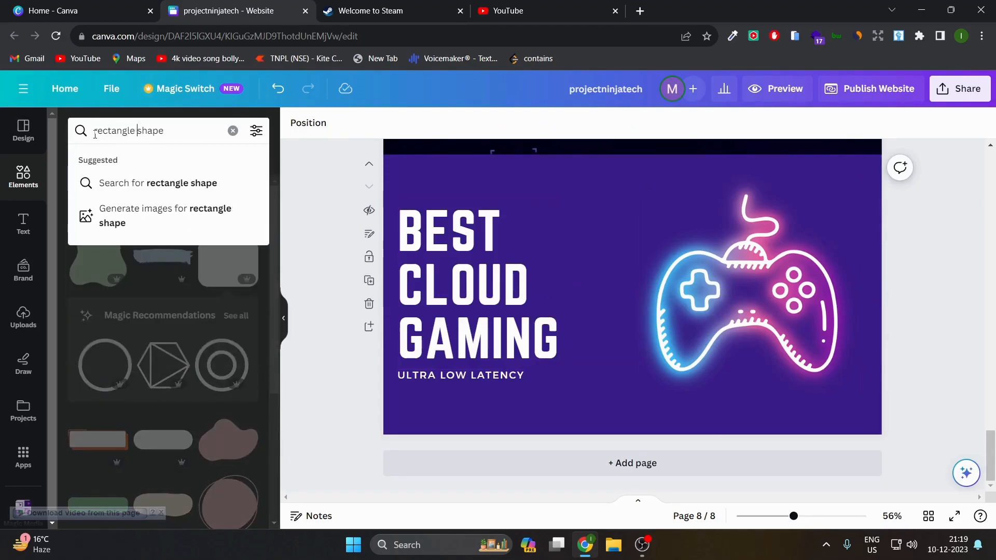
pyautogui.click(114, 184)
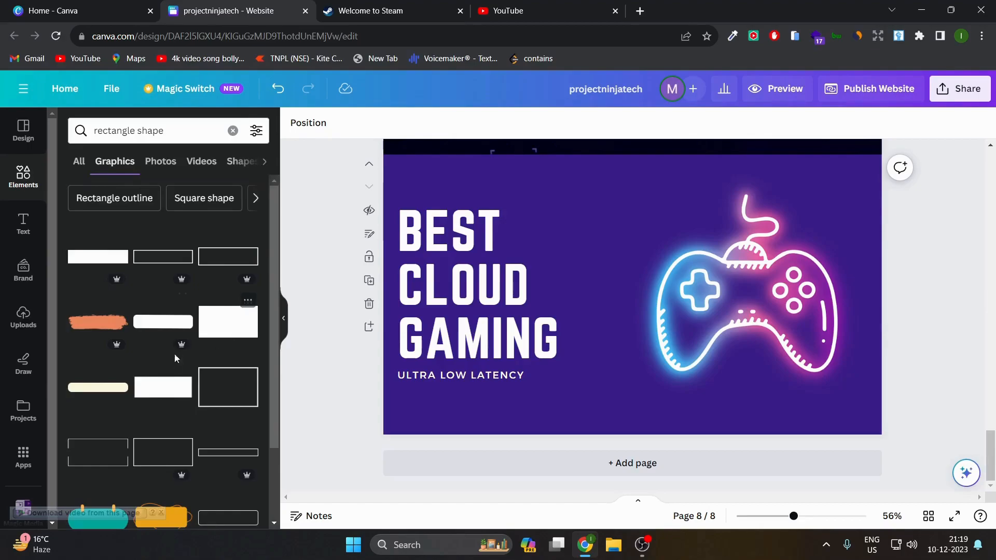
pyautogui.click(157, 327)
pyautogui.moveTo(628, 294); pyautogui.dragTo(491, 406)
pyautogui.moveTo(596, 429); pyautogui.dragTo(543, 419)
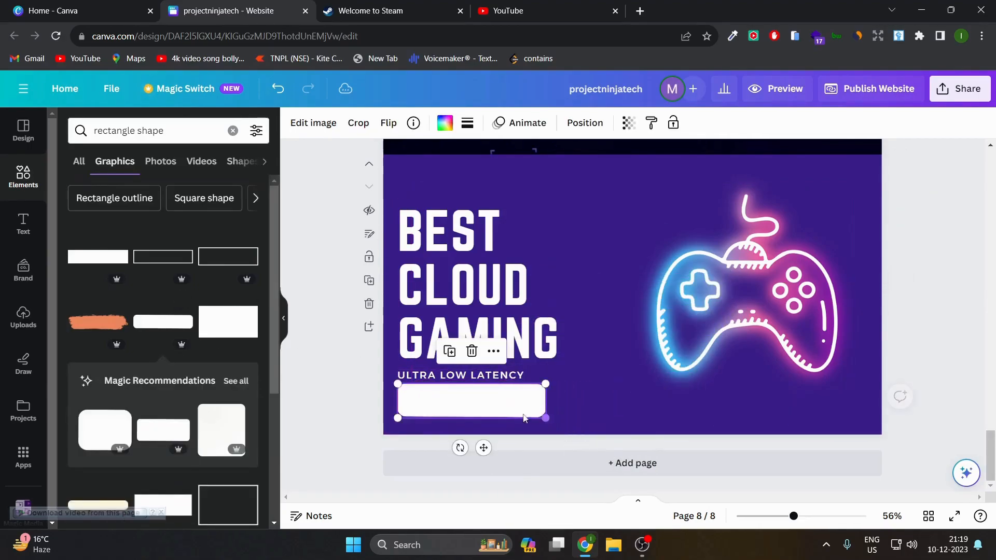
pyautogui.click(571, 395)
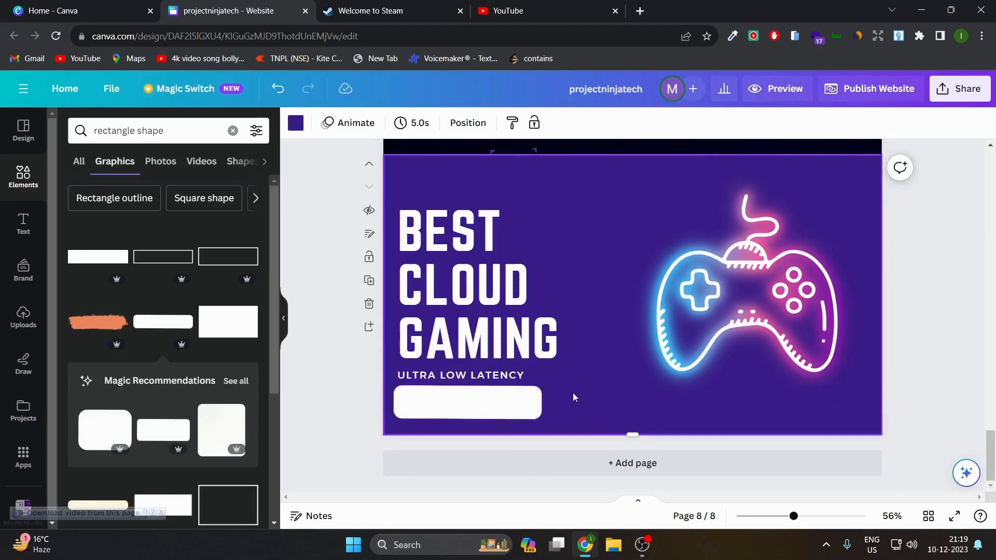
# Step: Set the background of the eighth page to the light green default solid colour
pyautogui.click(296, 123)
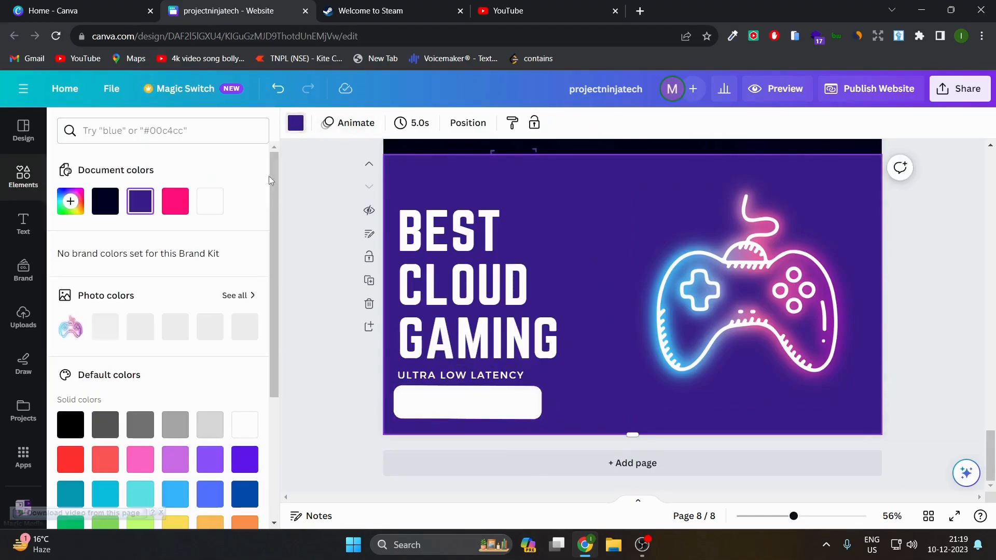
pyautogui.scroll(-3, 134, 505)
pyautogui.click(106, 400)
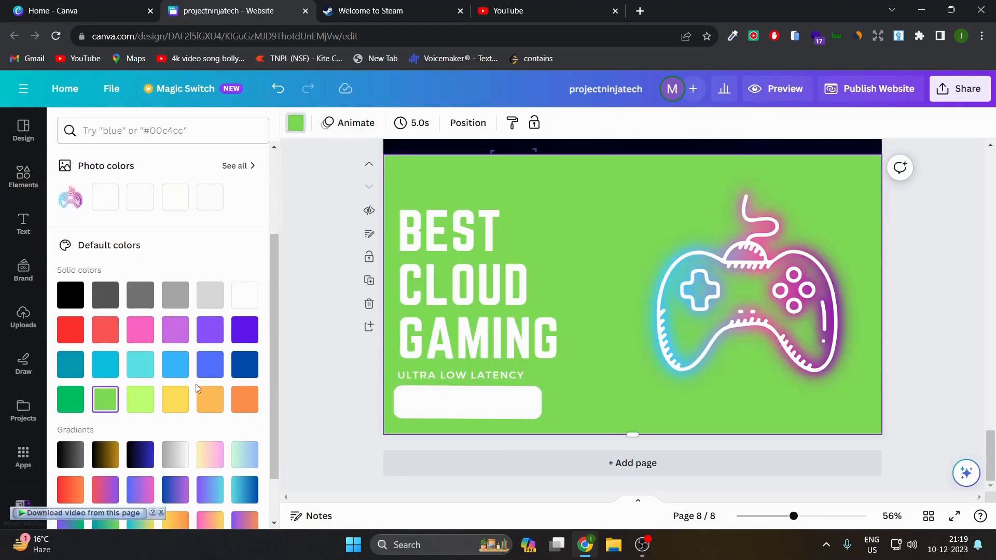
# Step: Undo the green page background and recolour the rounded rectangle below "ULTRA LOW LATENCY" with the darker green default solid colour
pyautogui.hotkey('ctrl', 'z')
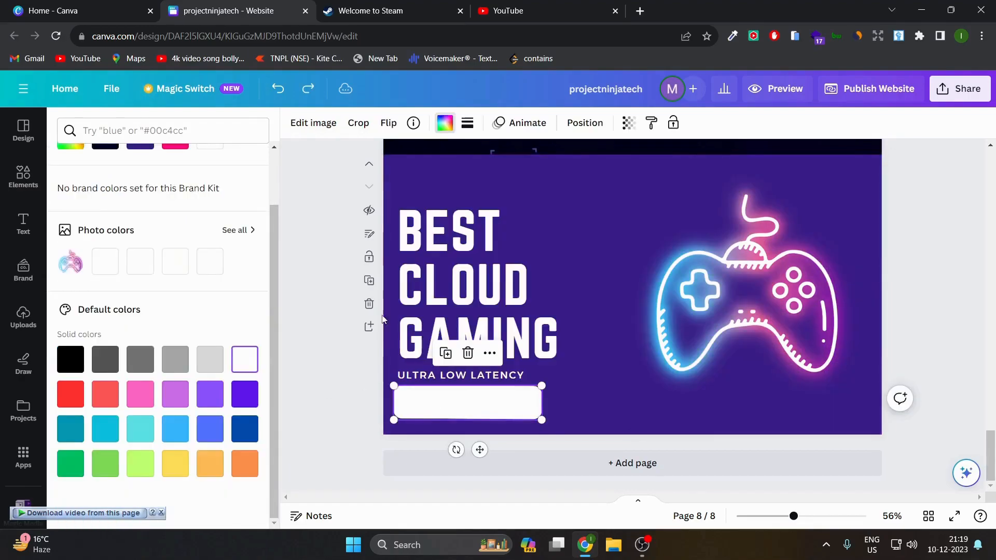
pyautogui.click(310, 124)
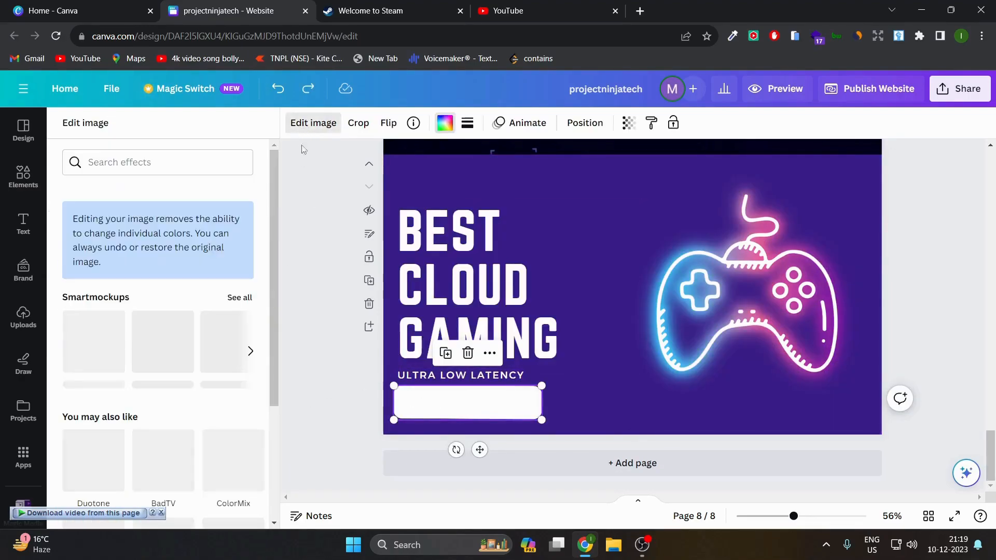
pyautogui.click(444, 123)
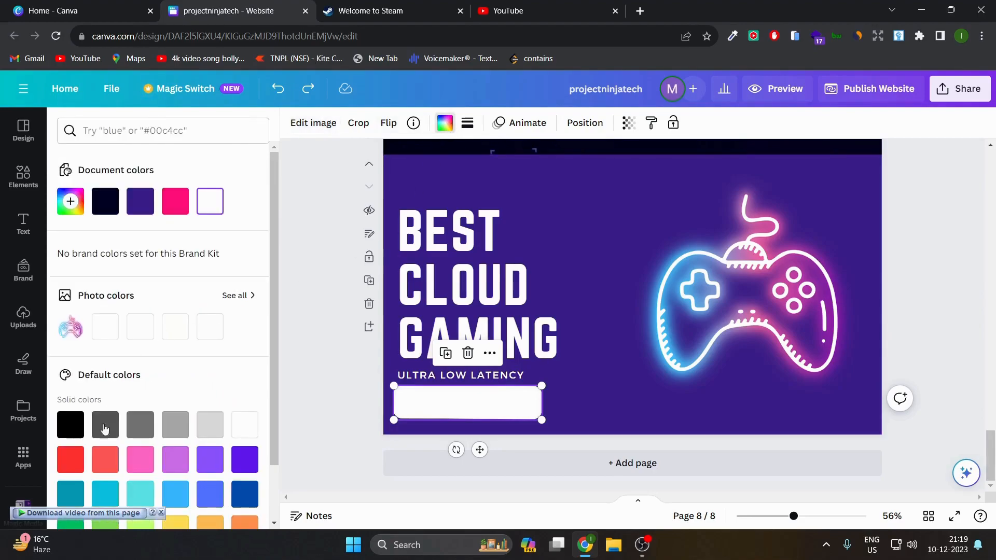
pyautogui.click(146, 460)
pyautogui.scroll(-3, 146, 459)
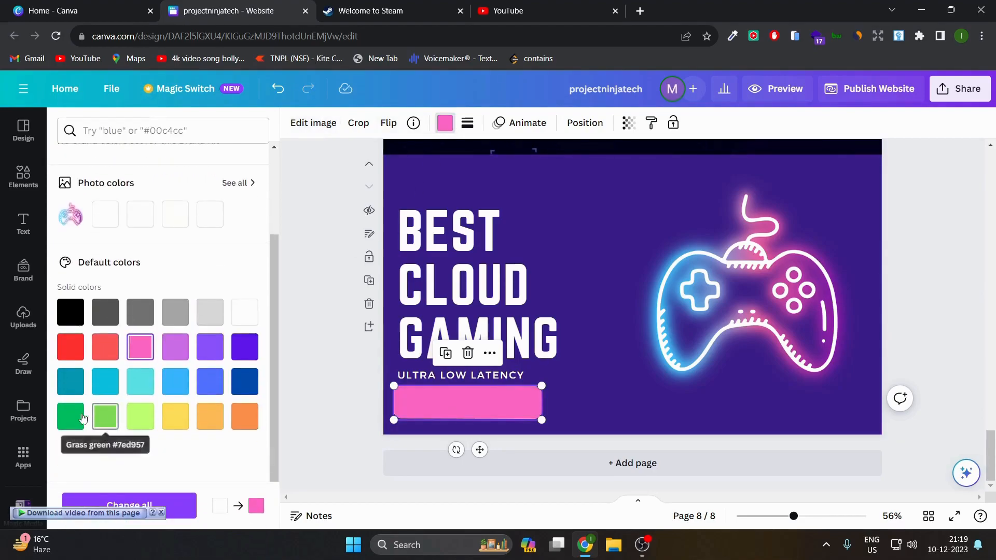
pyautogui.click(71, 416)
pyautogui.click(568, 385)
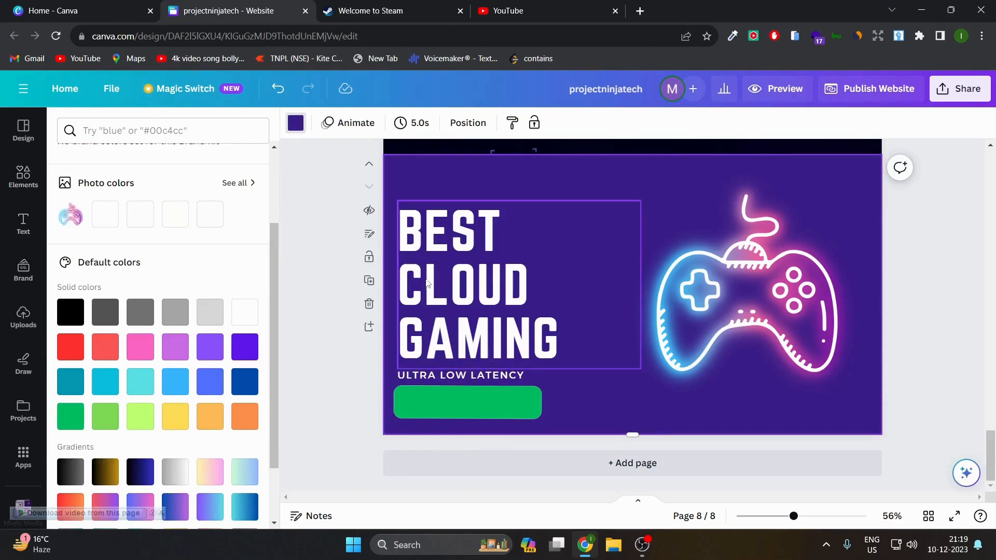
# Step: Add a heading text reading "Try Now" and place it over the green rounded rectangle
pyautogui.click(23, 225)
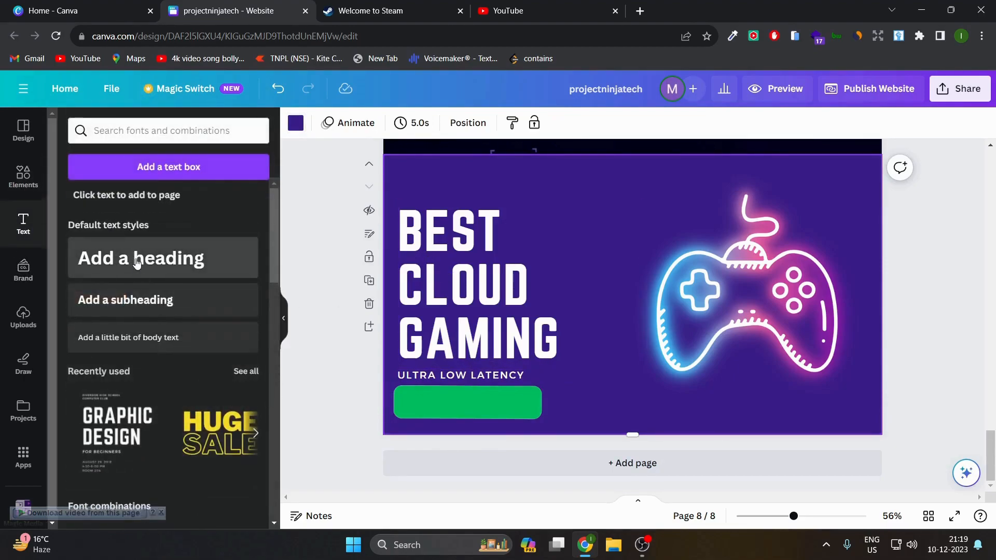
pyautogui.click(130, 249)
pyautogui.press('Escape')
pyautogui.moveTo(611, 299); pyautogui.dragTo(470, 408)
pyautogui.doubleClick(471, 408)
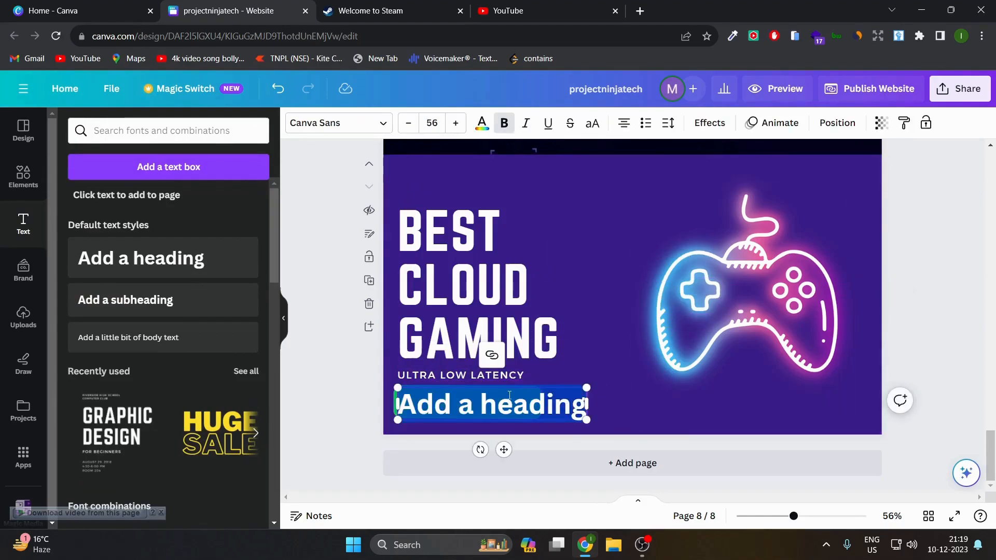
pyautogui.write('Try Now')
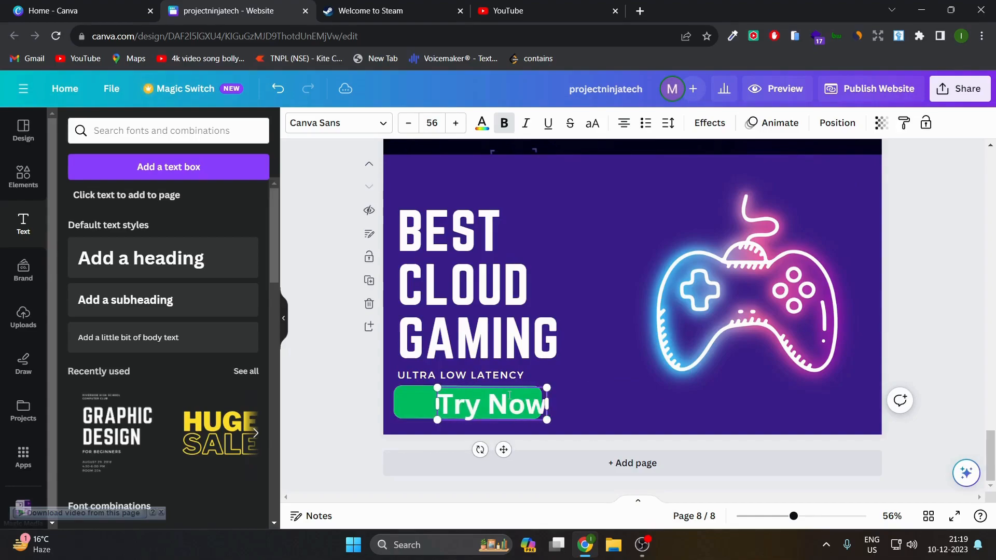
pyautogui.click(585, 405)
pyautogui.moveTo(502, 403); pyautogui.dragTo(478, 403)
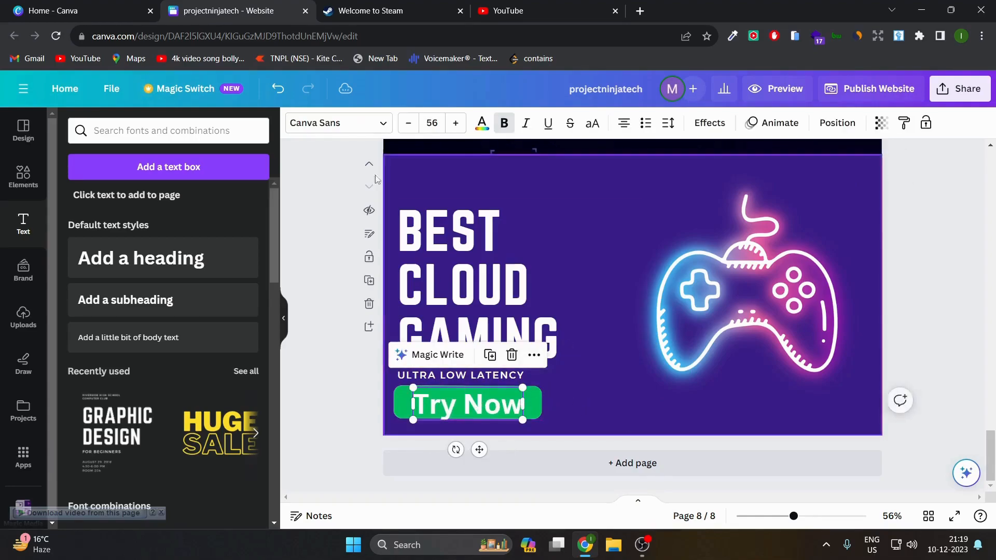
# Step: Set the "Try Now" text to the Norwester font at size 51 and centre it on the green button
pyautogui.click(338, 123)
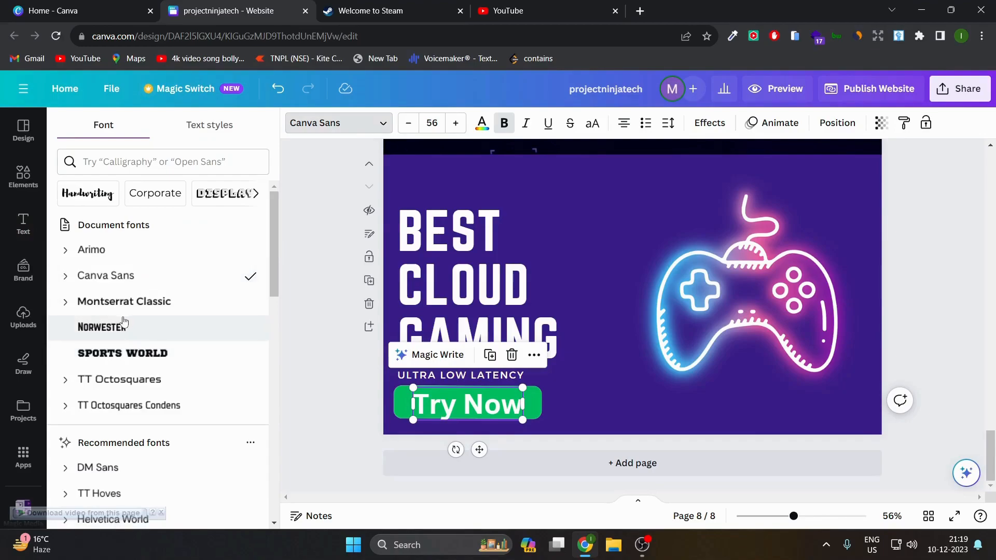
pyautogui.click(122, 328)
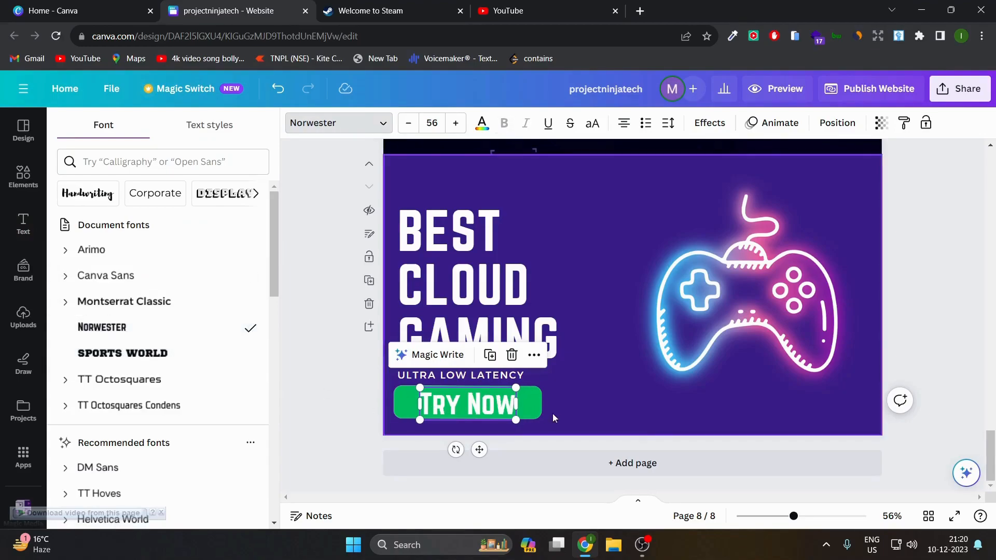
pyautogui.click(552, 413)
pyautogui.click(498, 405)
pyautogui.click(410, 127)
pyautogui.click(410, 127)
pyautogui.click(409, 127)
pyautogui.click(410, 127)
pyautogui.click(410, 126)
pyautogui.click(612, 408)
pyautogui.moveTo(480, 398); pyautogui.dragTo(478, 400)
# Step: Group the "Try Now" text with the green rectangle and scale the group down to a text size of 39.6 below the subtitle
pyautogui.click(594, 416)
pyautogui.moveTo(565, 409); pyautogui.dragTo(475, 402)
pyautogui.rightClick(475, 402)
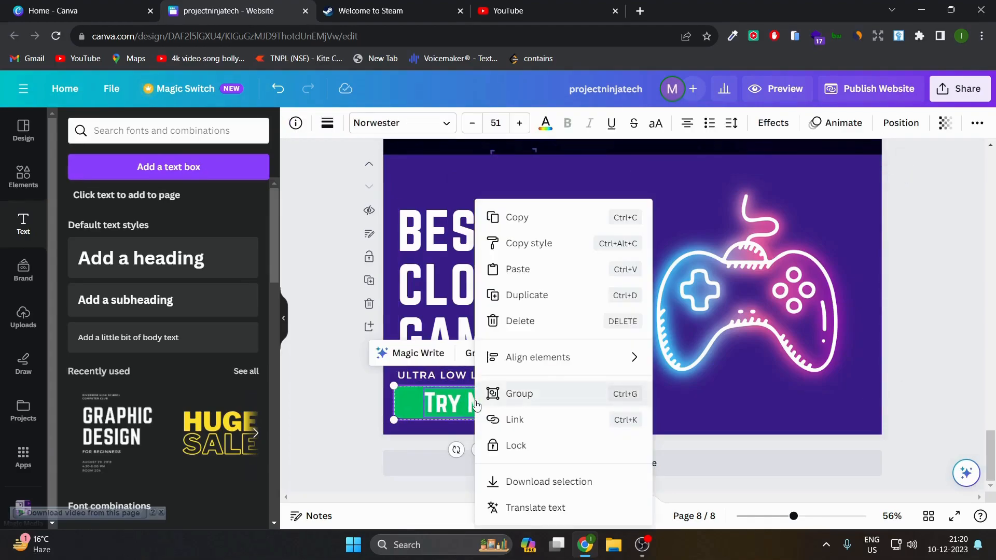
pyautogui.click(466, 359)
pyautogui.click(469, 353)
pyautogui.moveTo(541, 422); pyautogui.dragTo(477, 411)
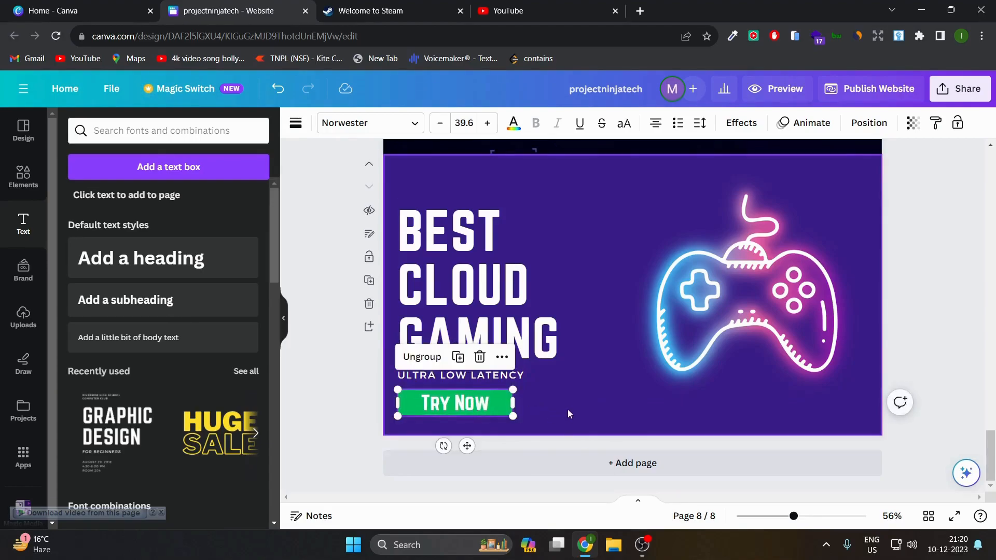
pyautogui.click(553, 411)
# Step: Link the "Try Now" button text to the page "3 - Play Cloud Gaming"
pyautogui.click(455, 409)
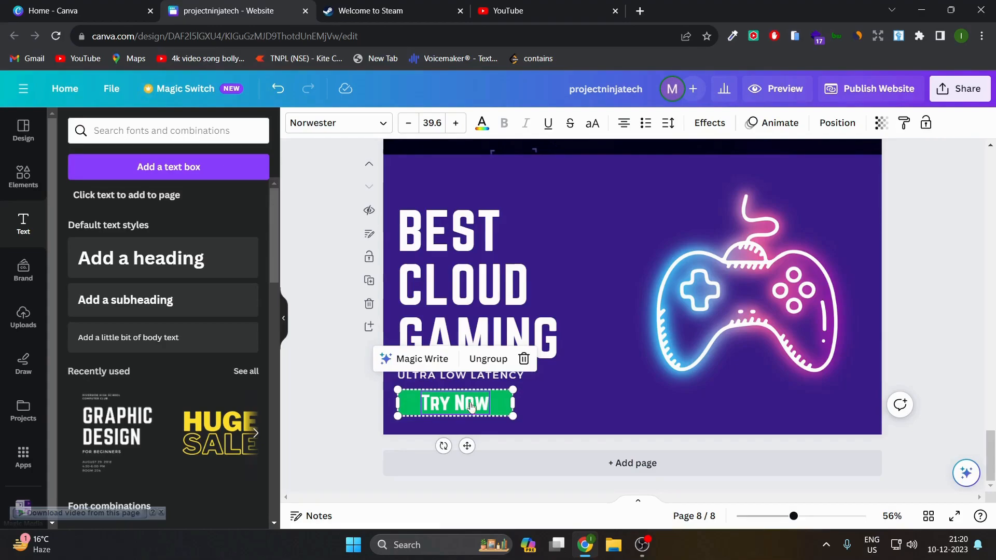
pyautogui.rightClick(471, 406)
pyautogui.click(528, 420)
pyautogui.scroll(-2, 557, 486)
pyautogui.scroll(2, 555, 488)
pyautogui.scroll(-3, 551, 490)
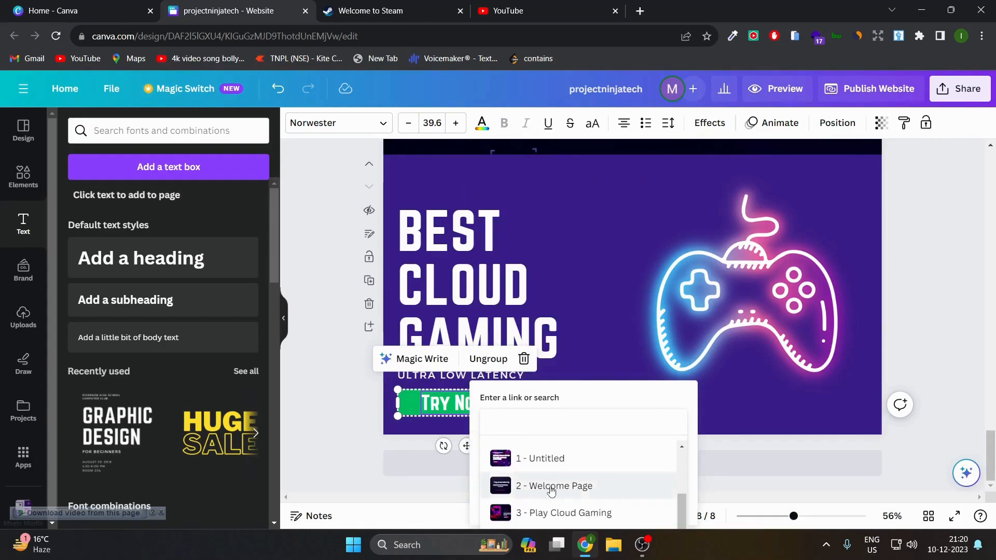
pyautogui.scroll(-2, 550, 488)
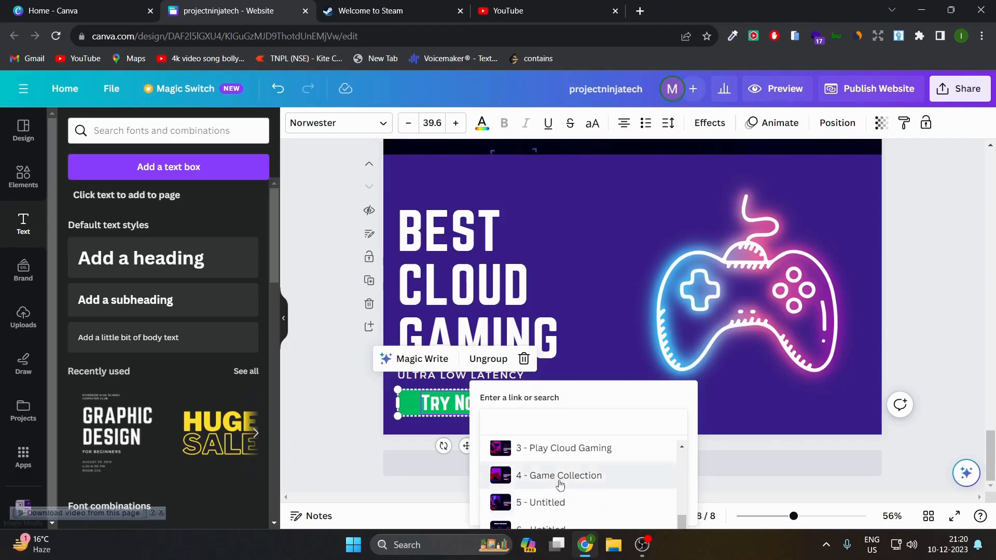
pyautogui.scroll(-1, 560, 487)
pyautogui.scroll(3, 551, 493)
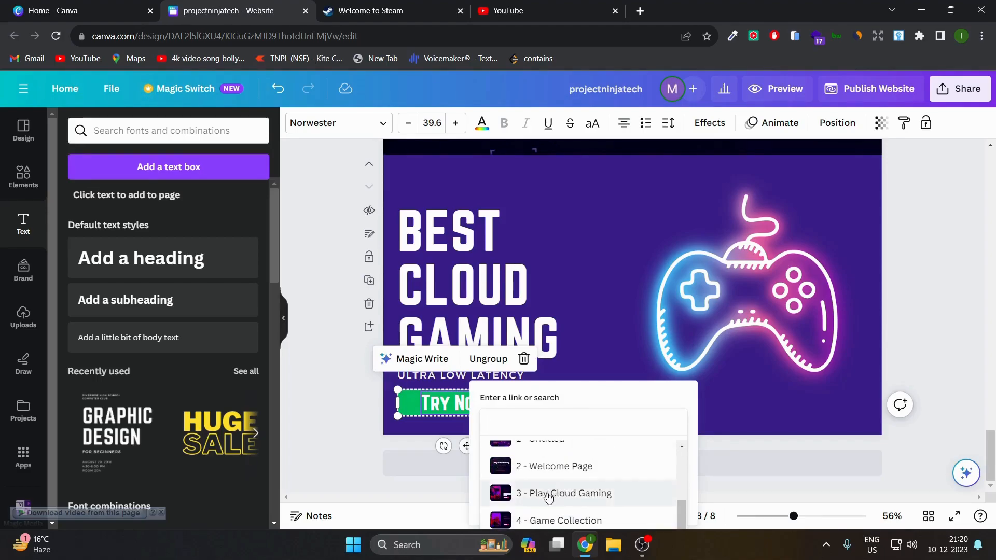
pyautogui.click(549, 494)
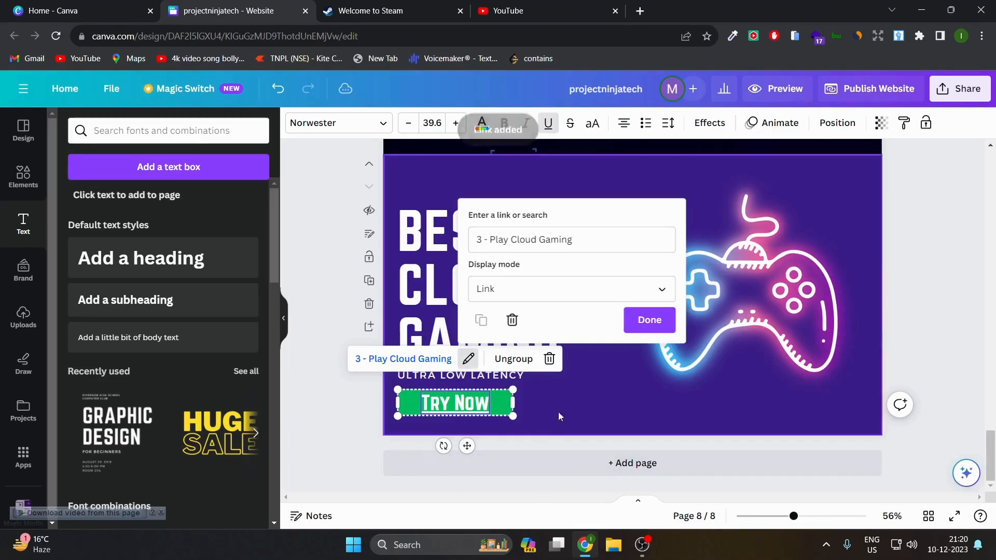
pyautogui.click(649, 318)
pyautogui.click(573, 417)
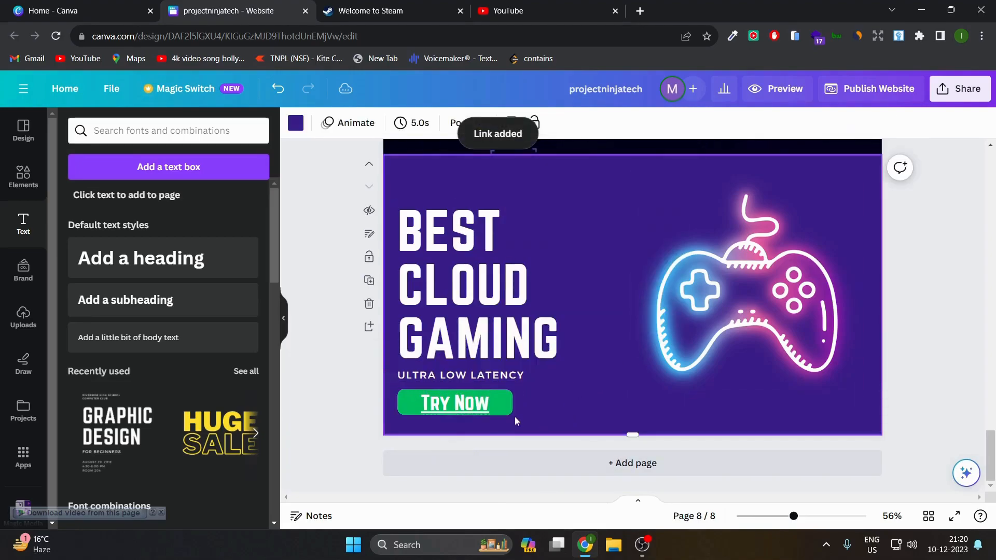
pyautogui.click(476, 408)
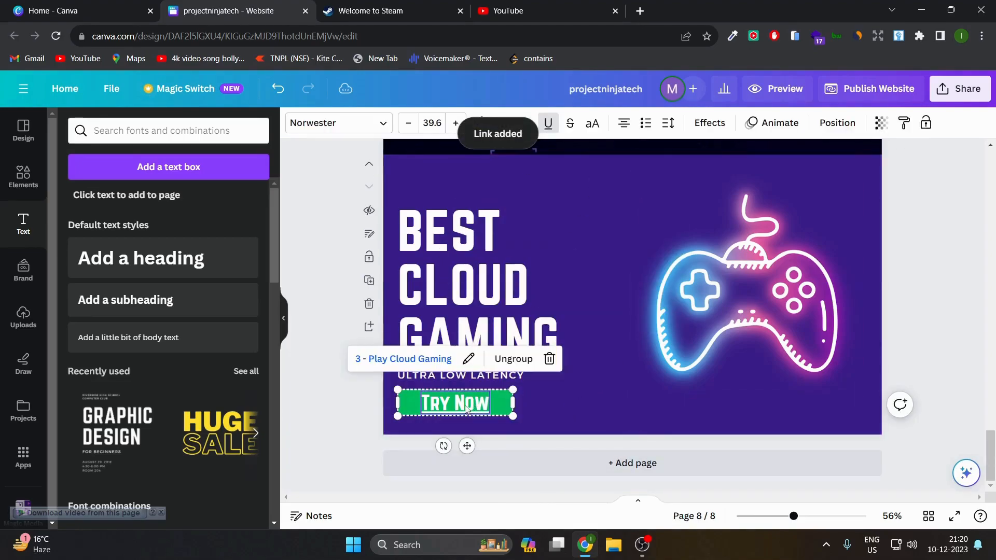
pyautogui.click(549, 412)
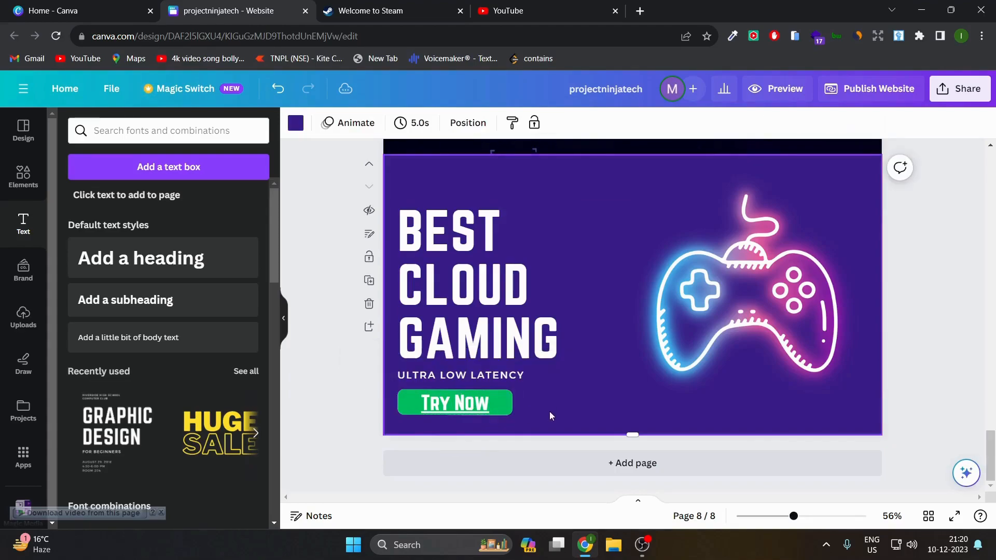
pyautogui.scroll(2, 614, 361)
pyautogui.scroll(-2, 597, 361)
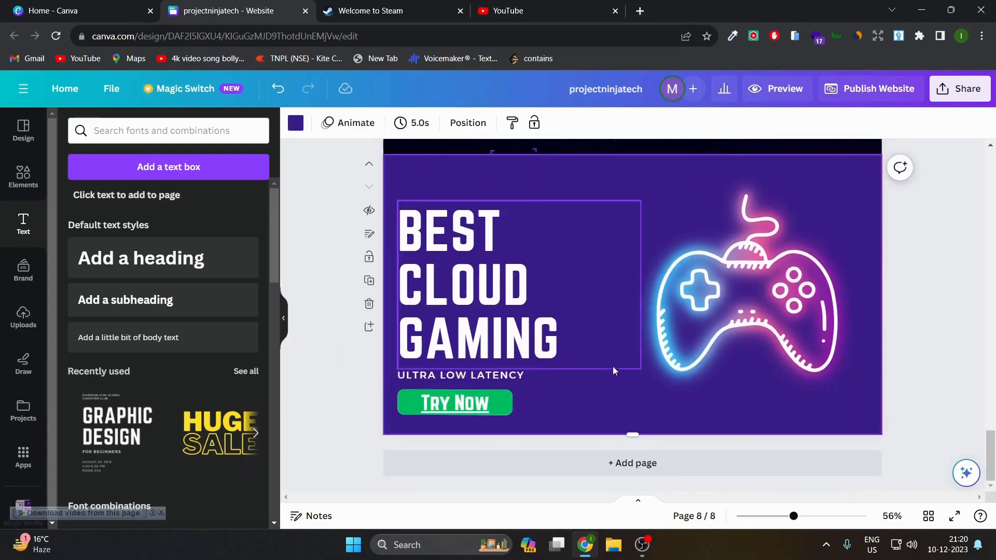
pyautogui.click(369, 328)
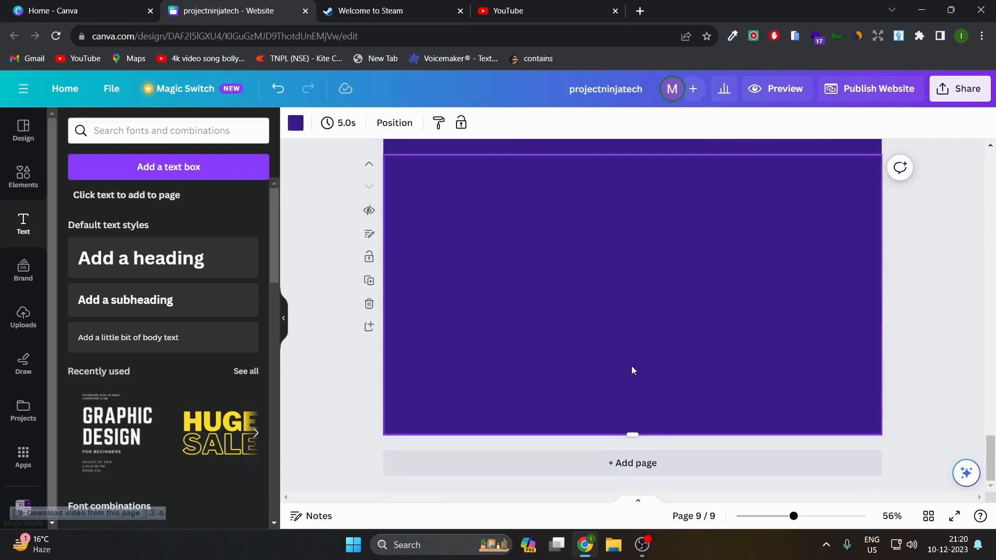
pyautogui.click(369, 304)
# Step: Delete the image beside the "REAL TIME STRATEGY GAMES" text on the third page
pyautogui.scroll(15, 615, 323)
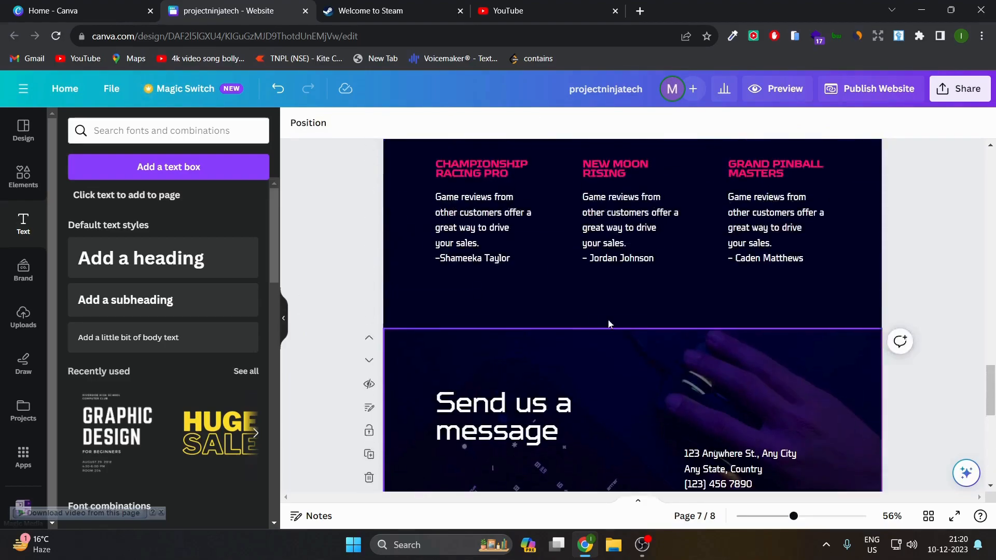
pyautogui.scroll(3, 579, 325)
pyautogui.scroll(-4, 578, 319)
pyautogui.click(525, 263)
pyautogui.press('Delete')
# Step: Search graphics for "gaming", add the neon-outlined game controller and fit it into the empty space beside "REAL TIME STRATEGY GAMES"
pyautogui.click(23, 177)
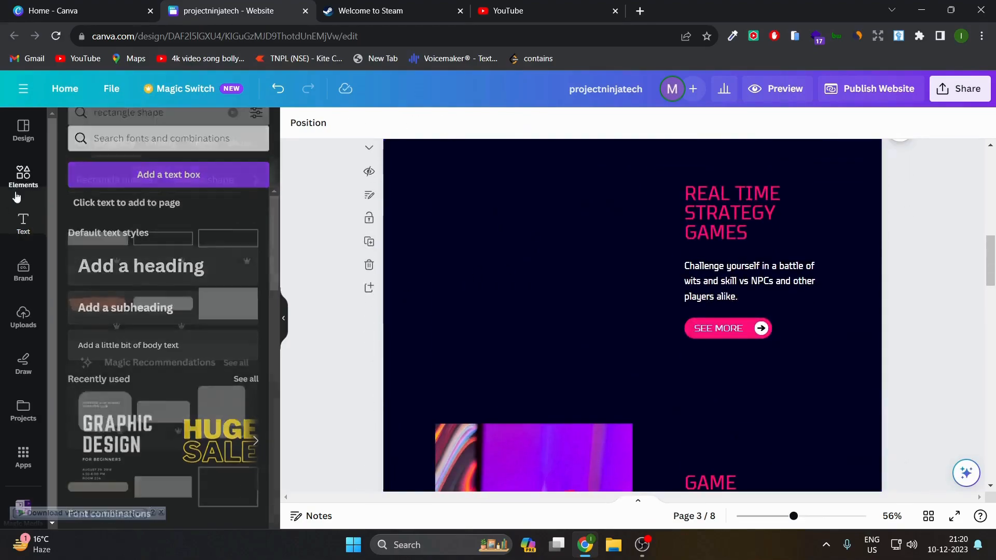
pyautogui.moveTo(166, 130); pyautogui.dragTo(47, 129)
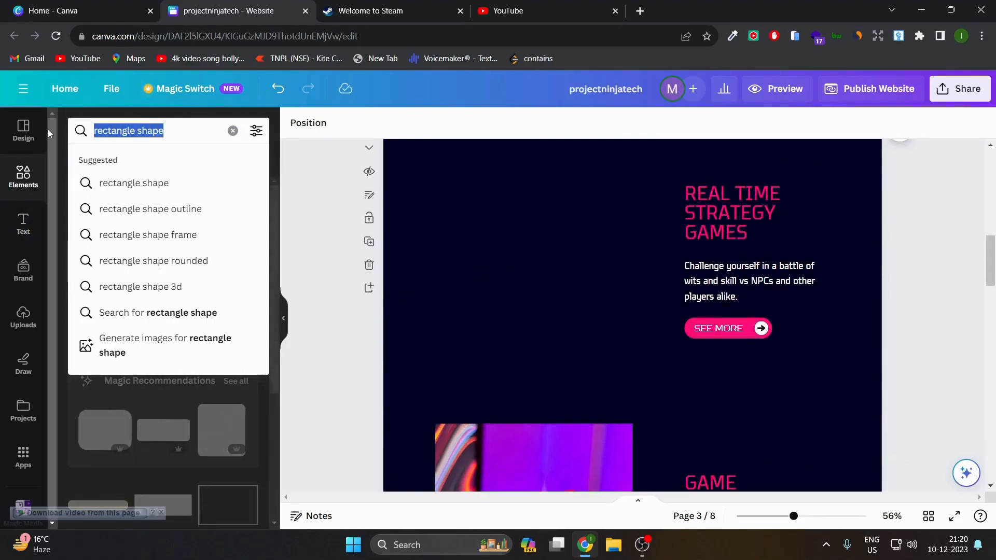
pyautogui.write('gaming')
pyautogui.press('Return')
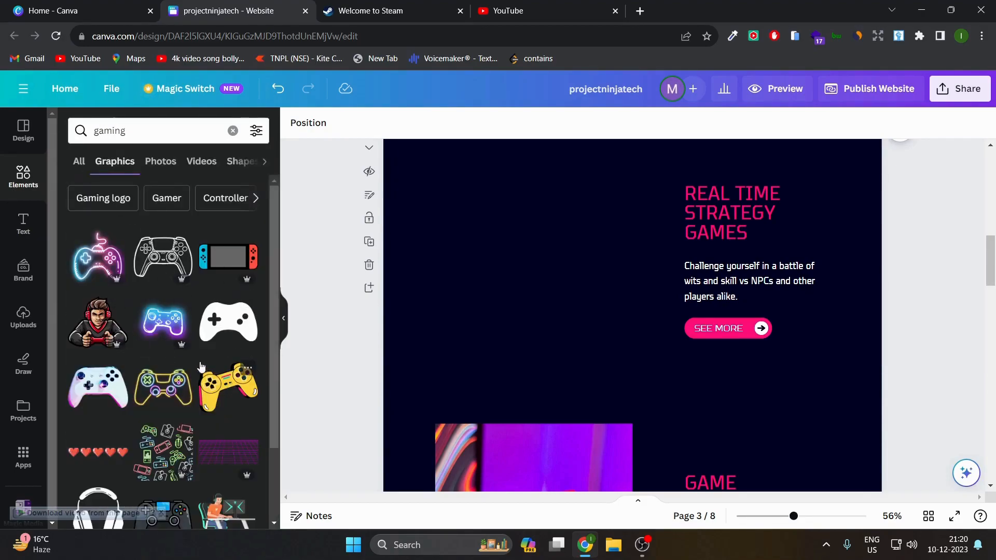
pyautogui.scroll(-2, 147, 379)
pyautogui.click(154, 299)
pyautogui.moveTo(570, 316); pyautogui.dragTo(499, 330)
pyautogui.moveTo(729, 383); pyautogui.dragTo(581, 293)
pyautogui.moveTo(485, 176); pyautogui.dragTo(503, 214)
pyautogui.click(864, 319)
# Step: Start publishing the website to the free Canva domain and set the page URL to "projectninjatech"
pyautogui.scroll(-20, 554, 337)
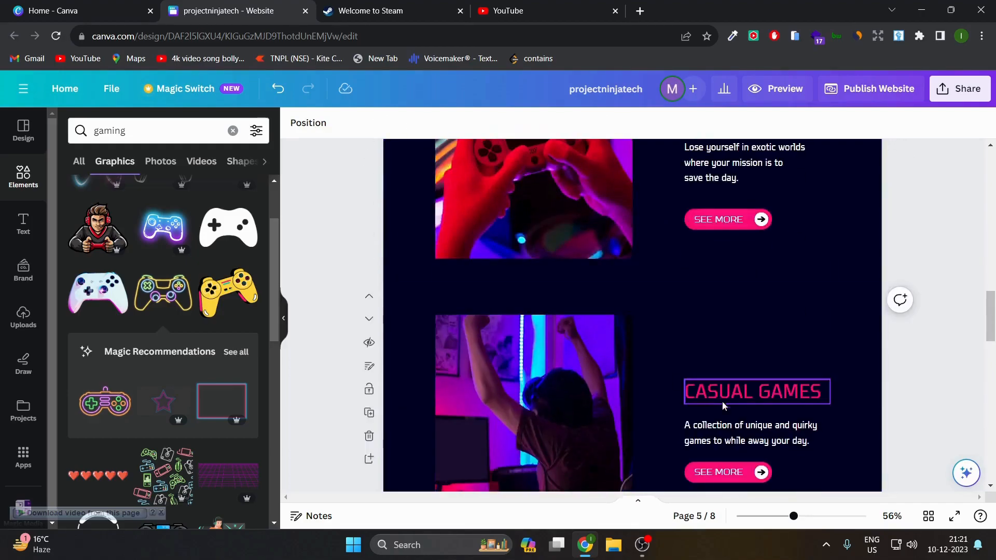
pyautogui.scroll(20, 657, 398)
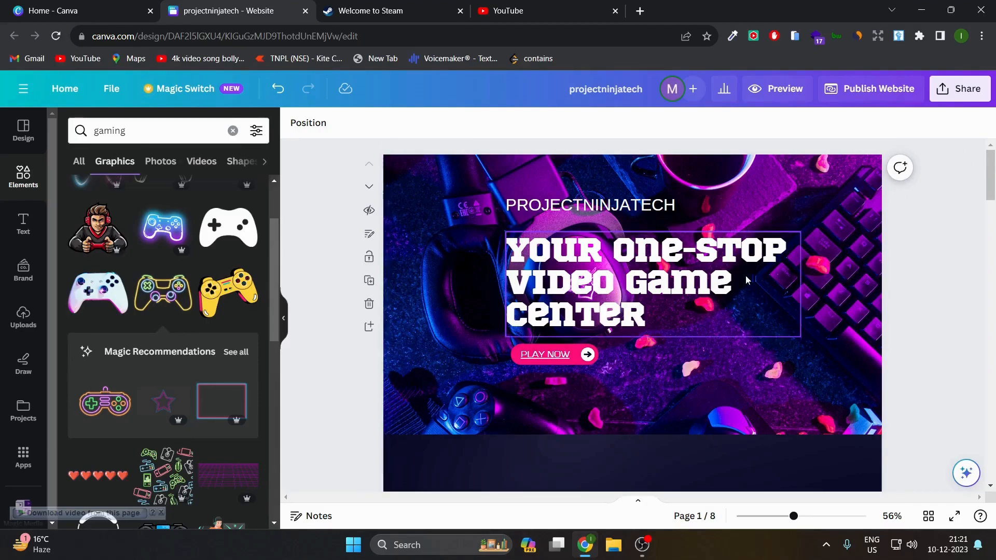
pyautogui.click(877, 92)
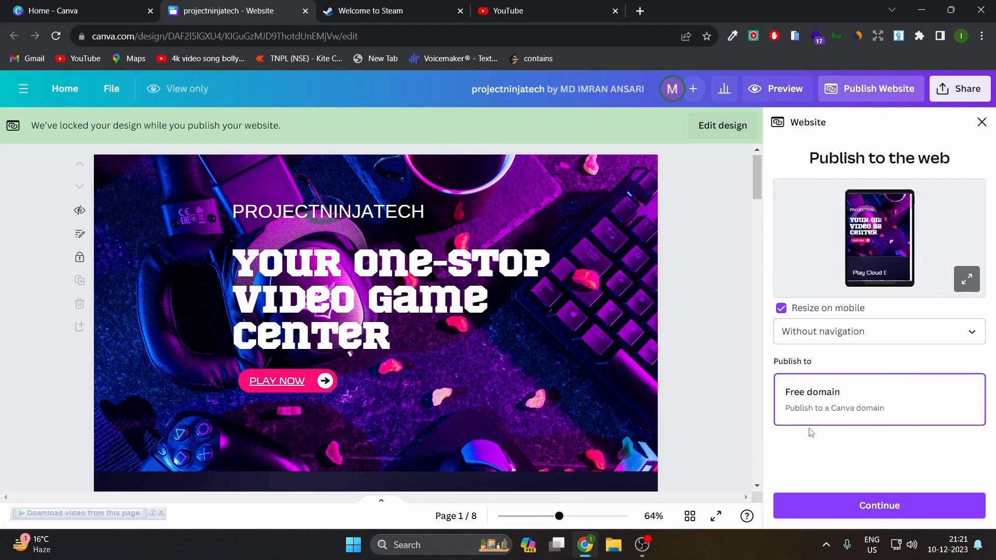
pyautogui.click(864, 502)
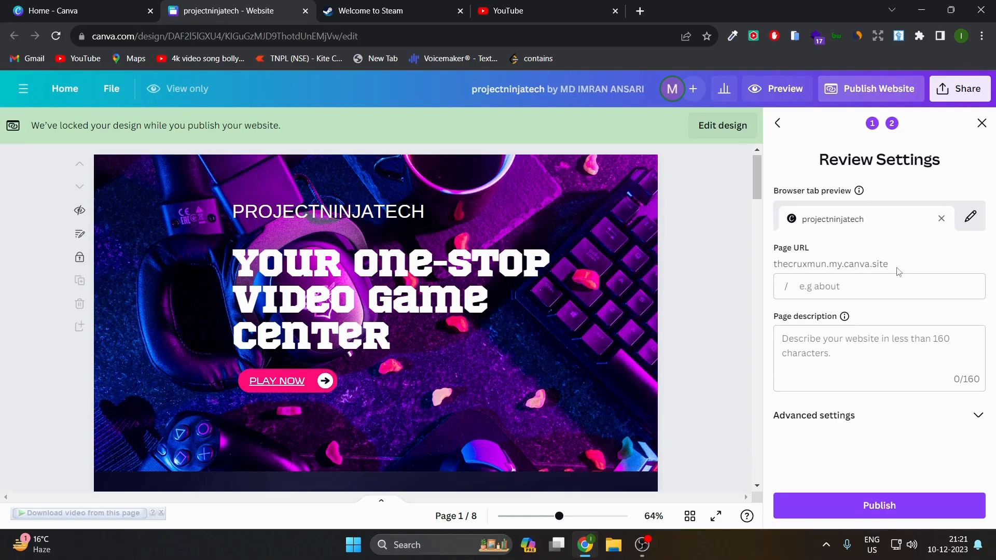
pyautogui.click(825, 290)
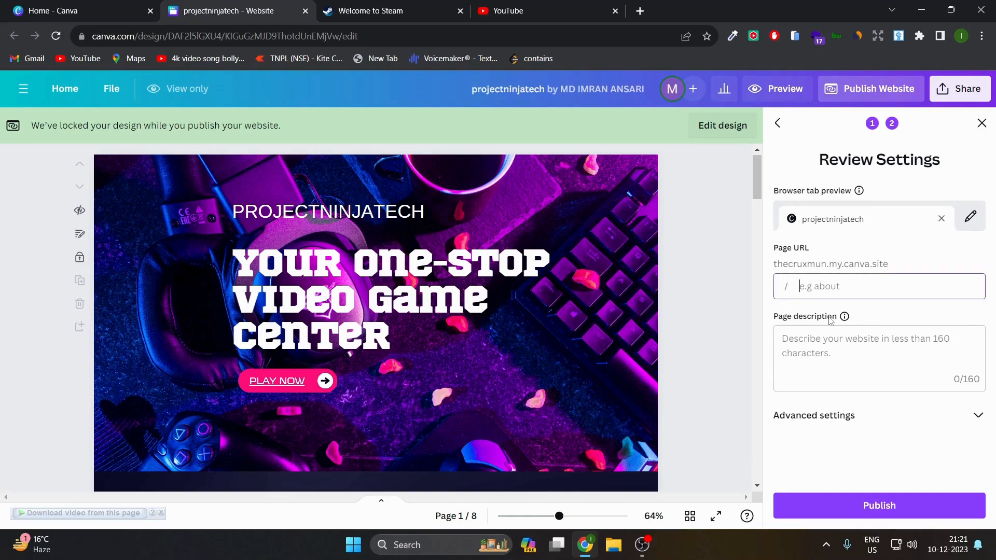
pyautogui.write('project')
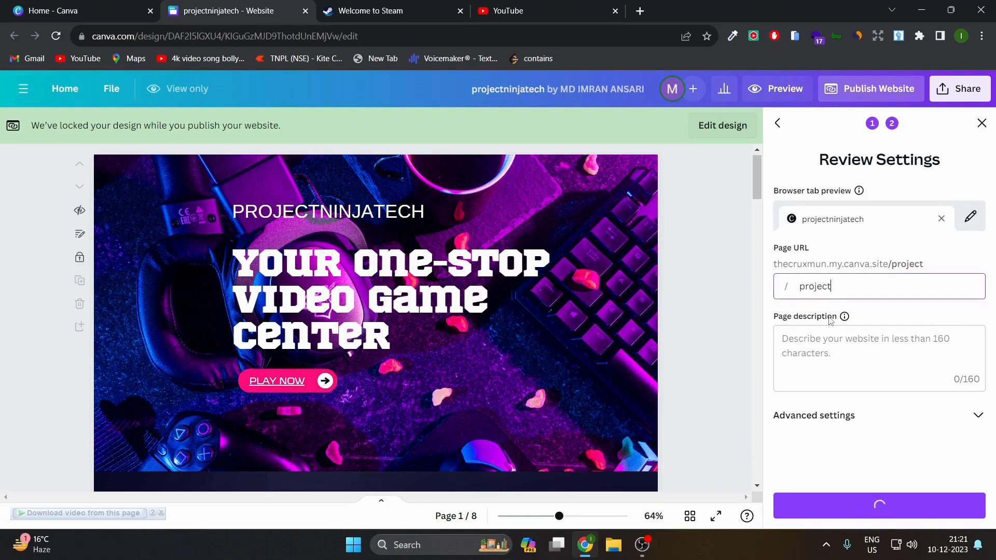
pyautogui.write('ninjatech')
# Step: Expand the advanced publishing settings and review password protection, search engine visibility and link preview
pyautogui.click(818, 337)
pyautogui.click(871, 416)
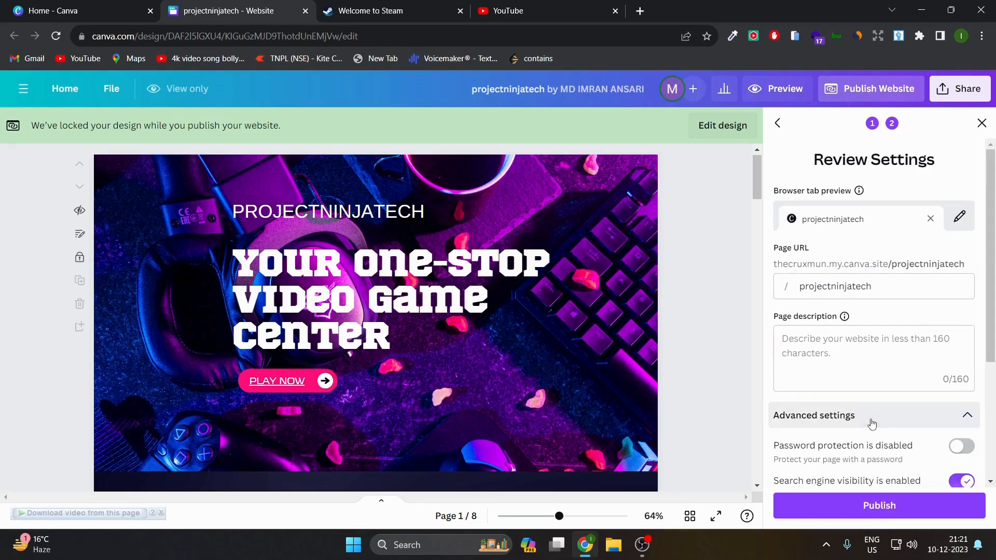
pyautogui.scroll(-3, 882, 415)
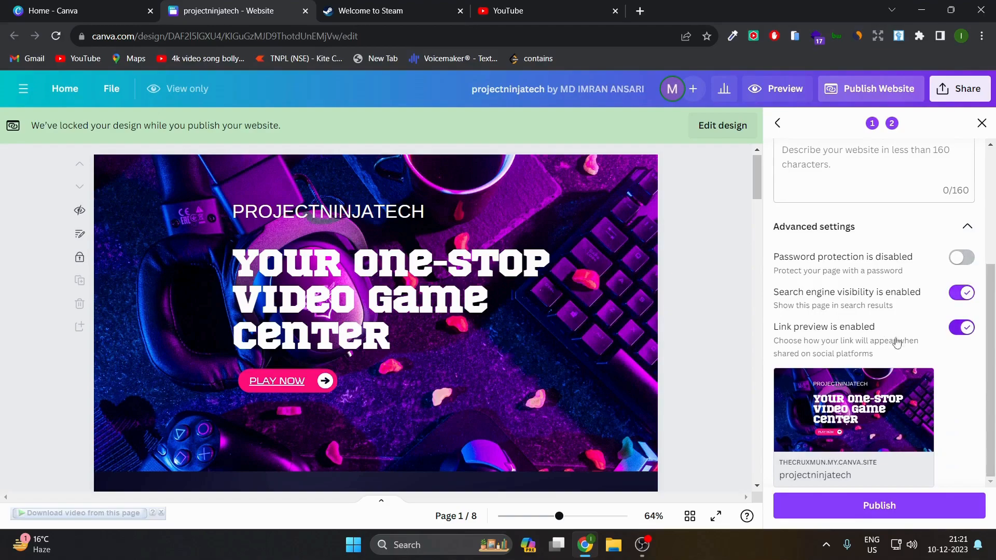
# Step: Collapse the advanced settings, publish the website and copy its live link
pyautogui.click(943, 232)
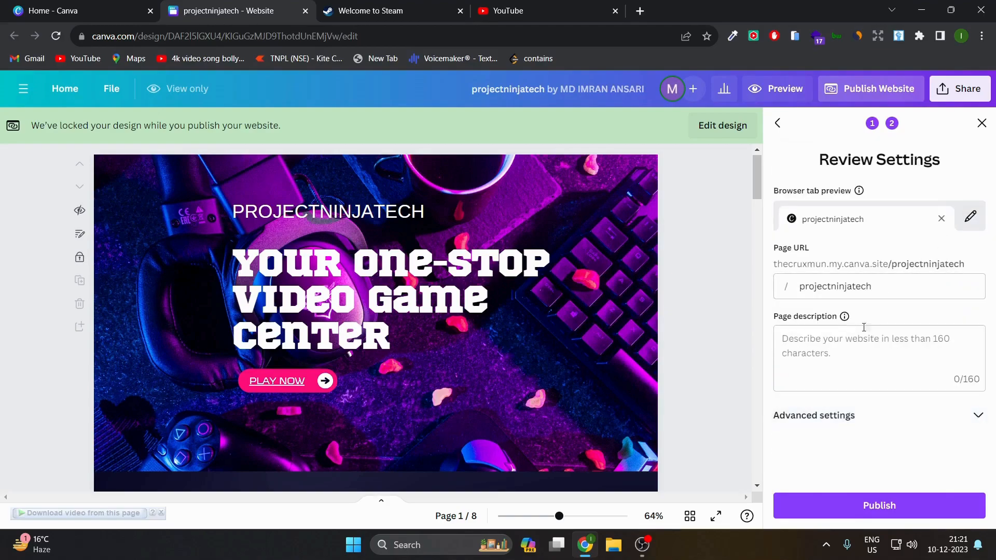
pyautogui.click(852, 290)
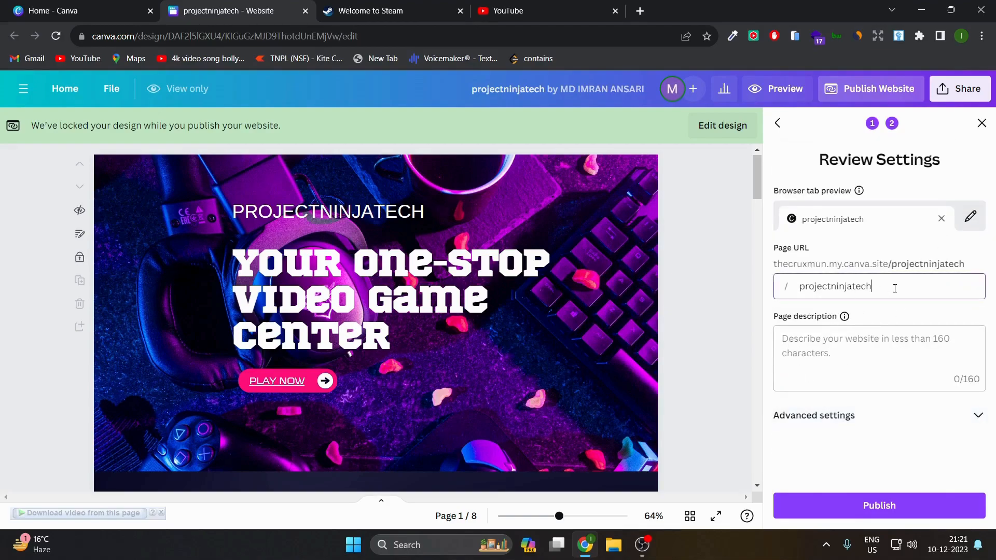
pyautogui.click(856, 513)
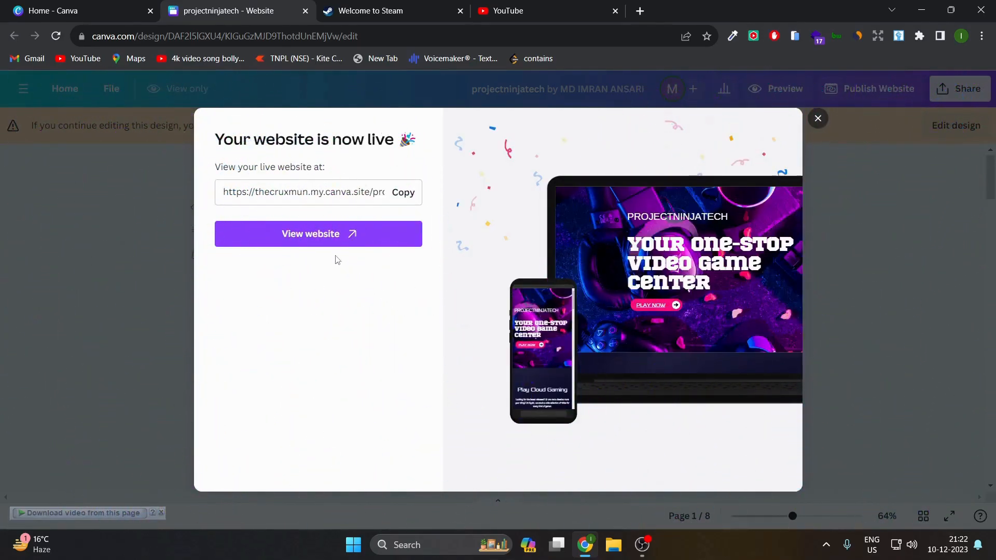
pyautogui.click(404, 194)
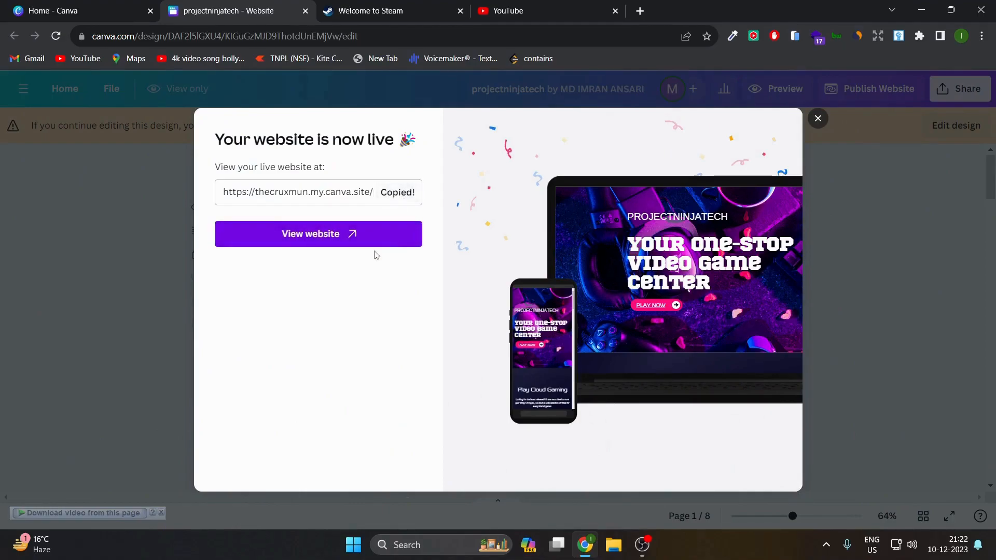
# Step: Open the live website and look through its sections from the opening banner to the closing Best Cloud Gaming section
pyautogui.click(330, 235)
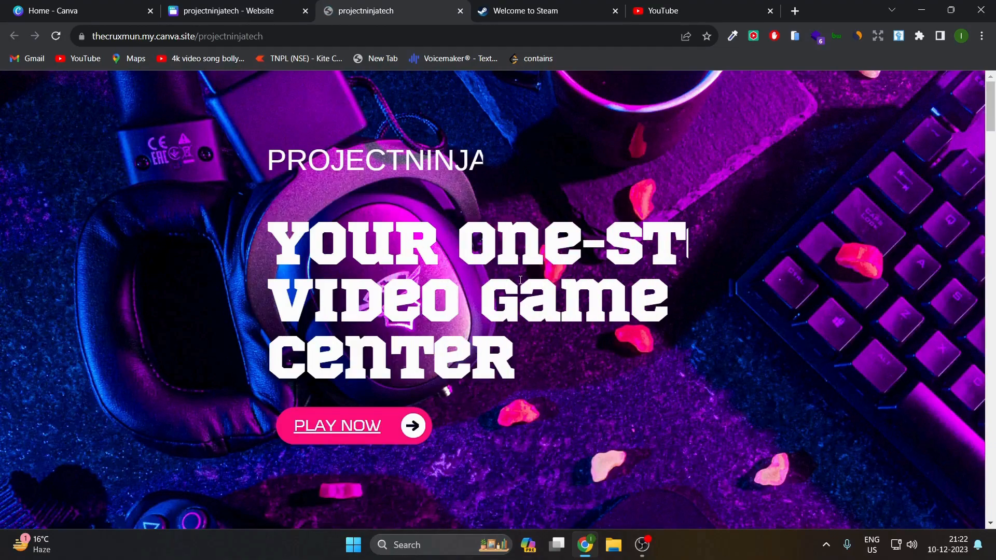
pyautogui.scroll(-8, 554, 314)
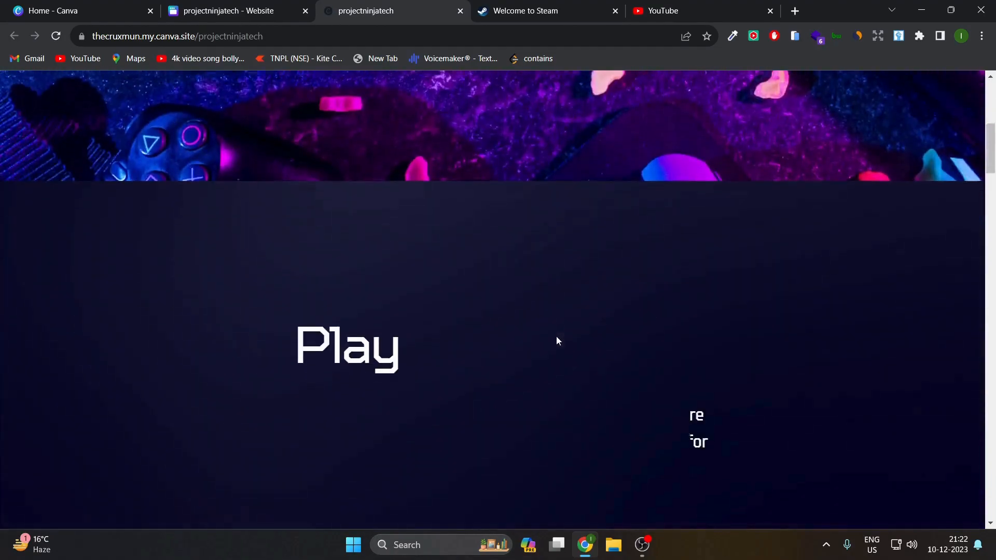
pyautogui.scroll(-14, 522, 386)
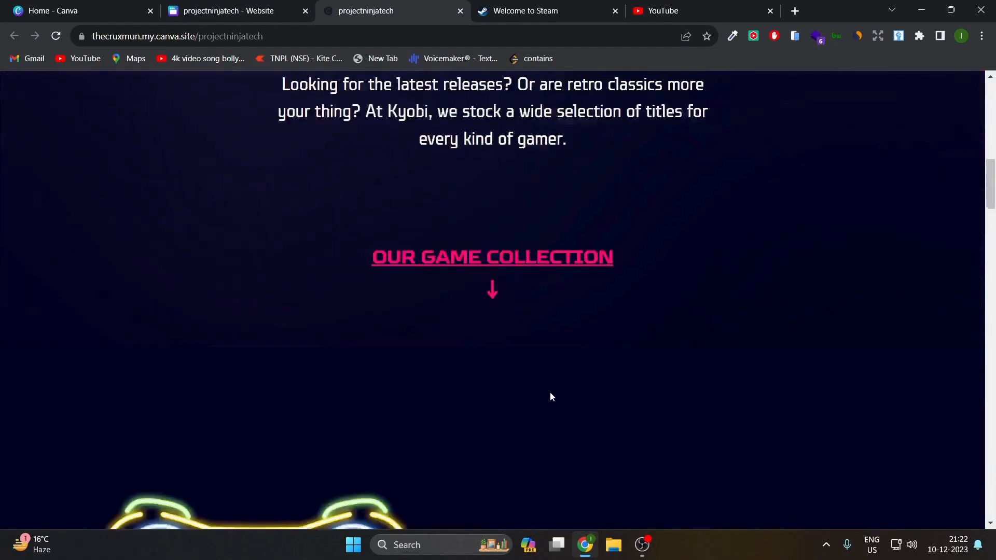
pyautogui.scroll(-9, 565, 389)
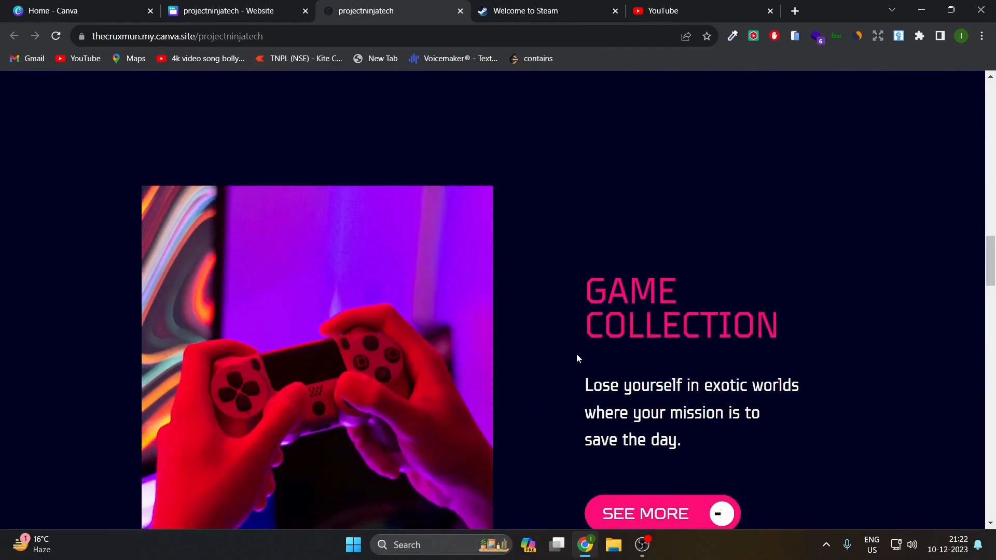
pyautogui.scroll(-8, 522, 391)
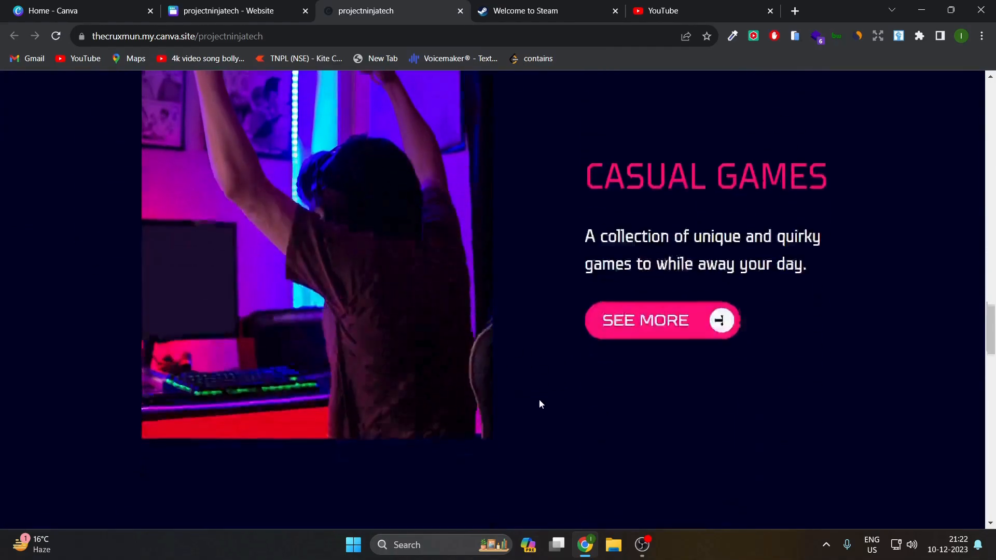
pyautogui.scroll(-10, 586, 377)
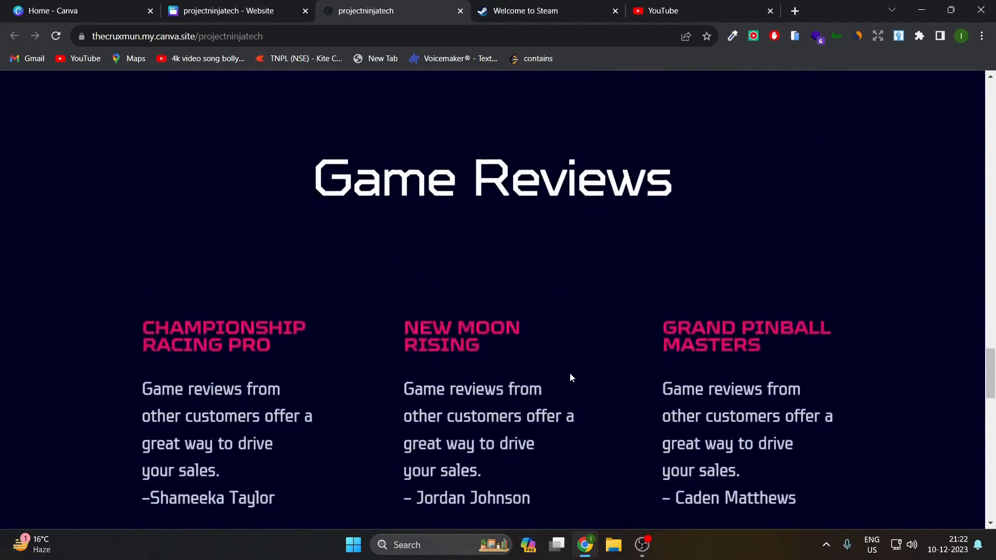
pyautogui.scroll(-10, 567, 384)
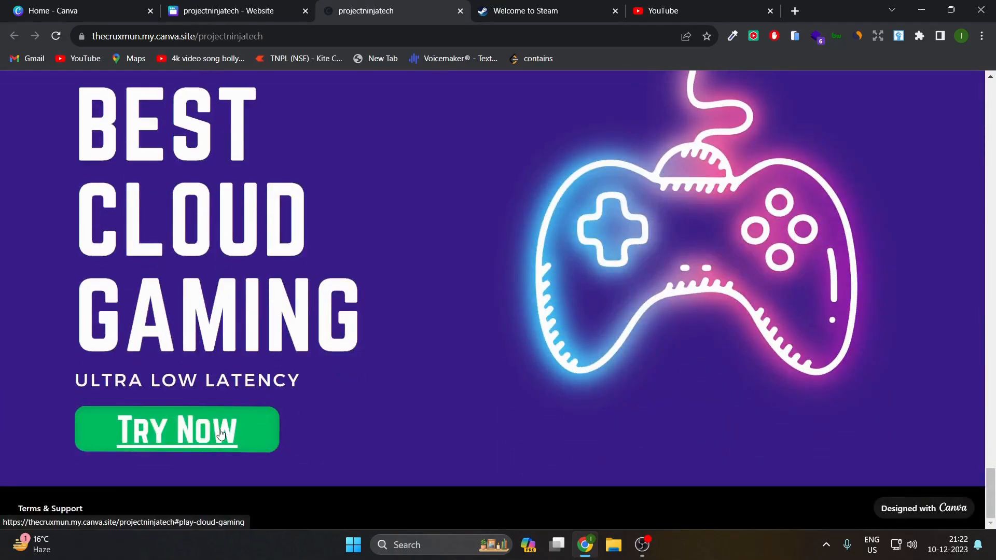
# Step: Test the "Try Now" and "PLAY NOW" links on the live website and close the Steam page that opens
pyautogui.click(220, 434)
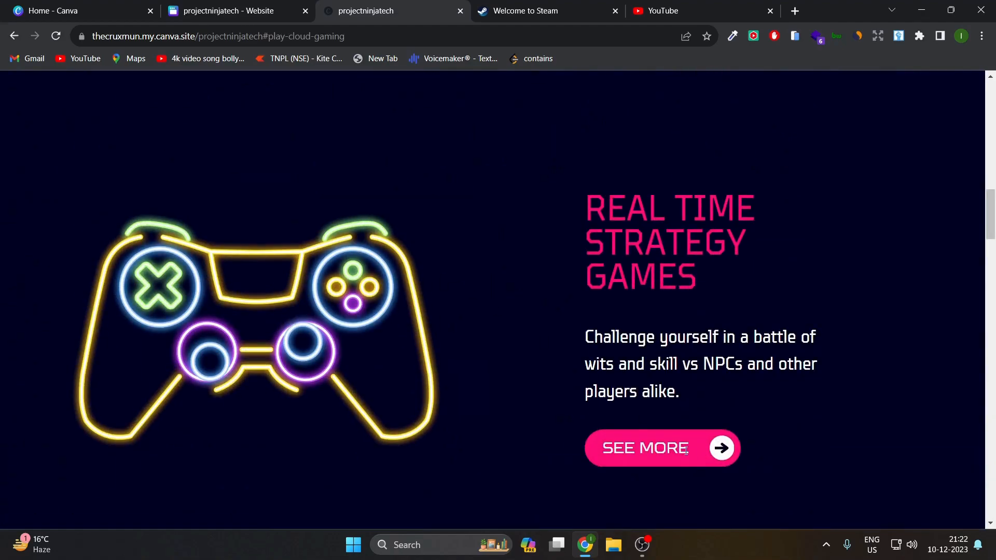
pyautogui.scroll(10, 686, 450)
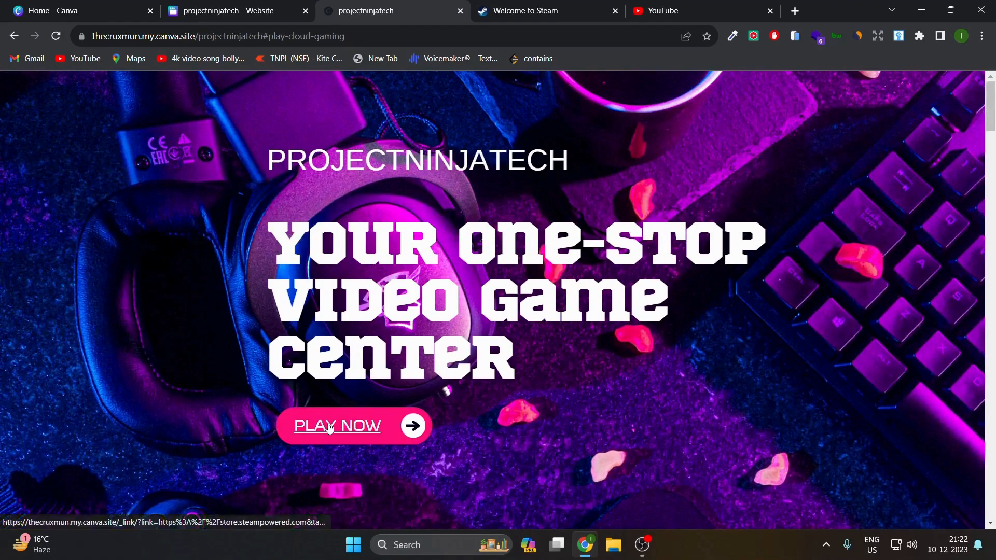
pyautogui.click(329, 427)
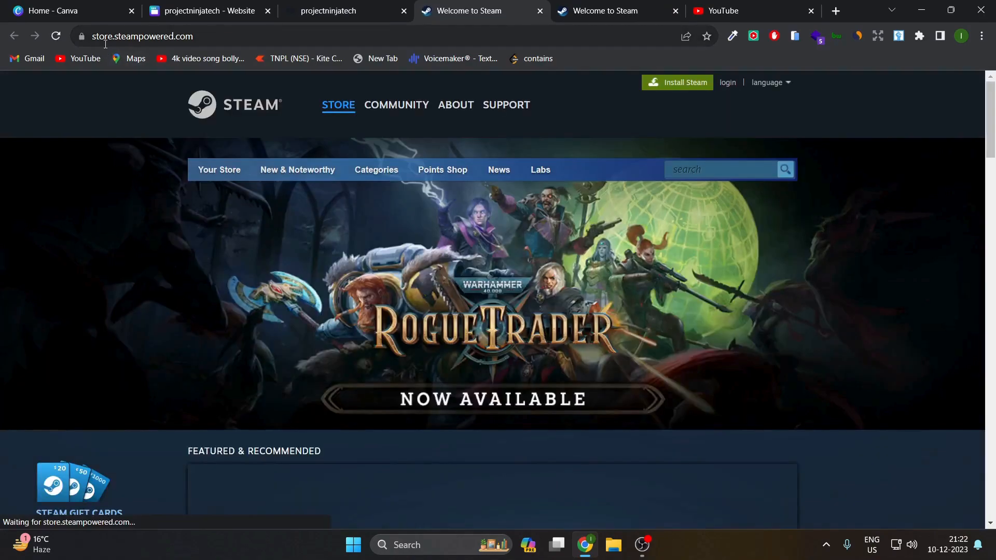
pyautogui.click(540, 11)
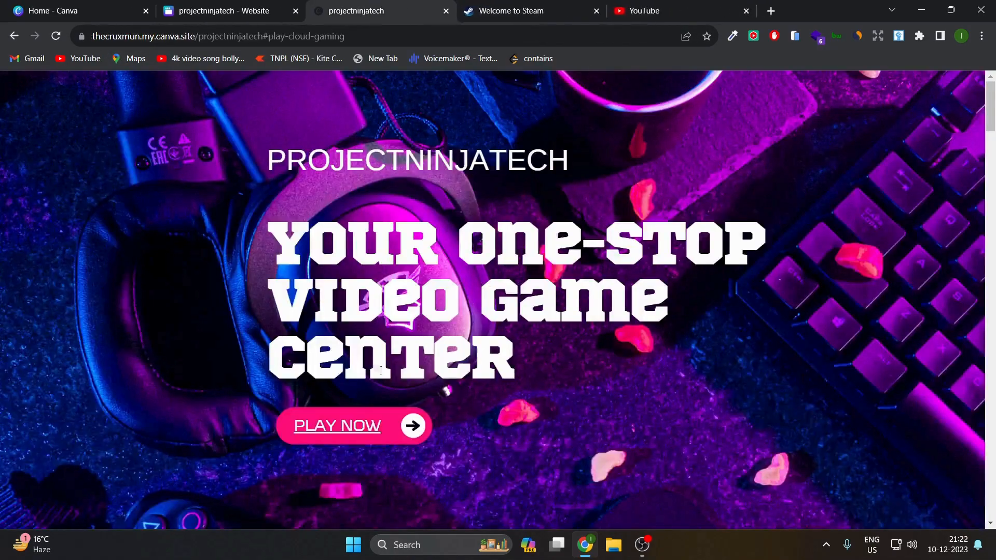
# Step: Test the YouTube link in the "Send us a message" section and close the page it opens
pyautogui.scroll(-12, 380, 427)
pyautogui.scroll(-15, 595, 436)
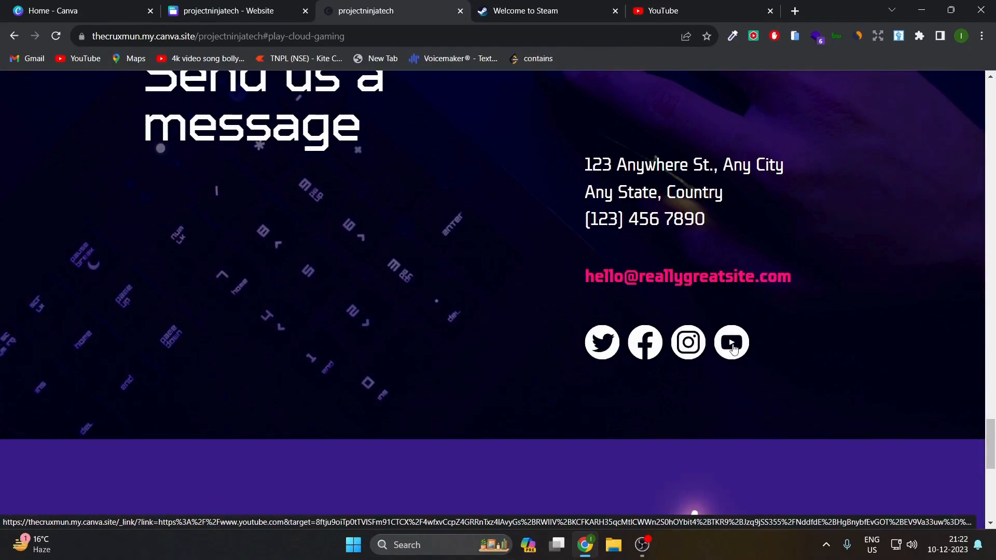
pyautogui.click(733, 345)
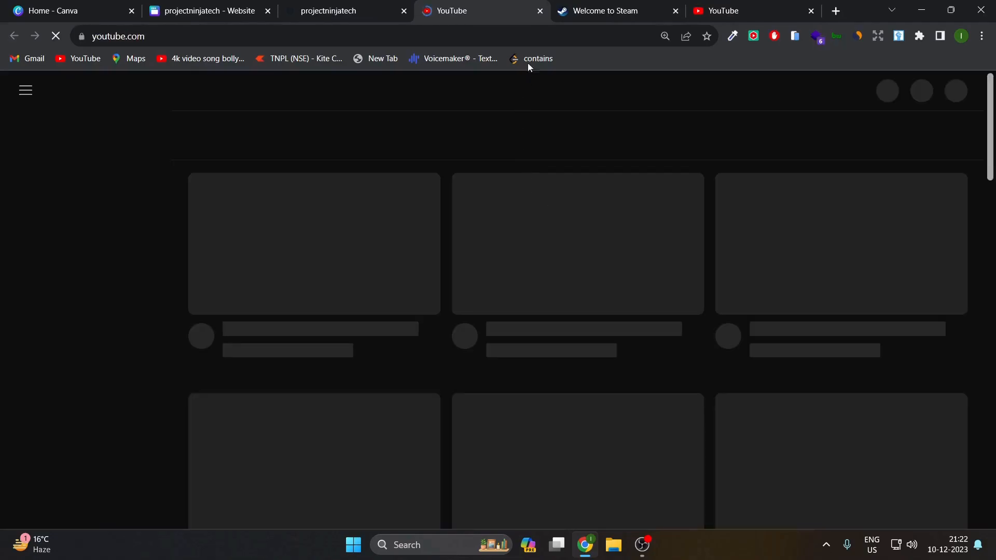
pyautogui.click(536, 11)
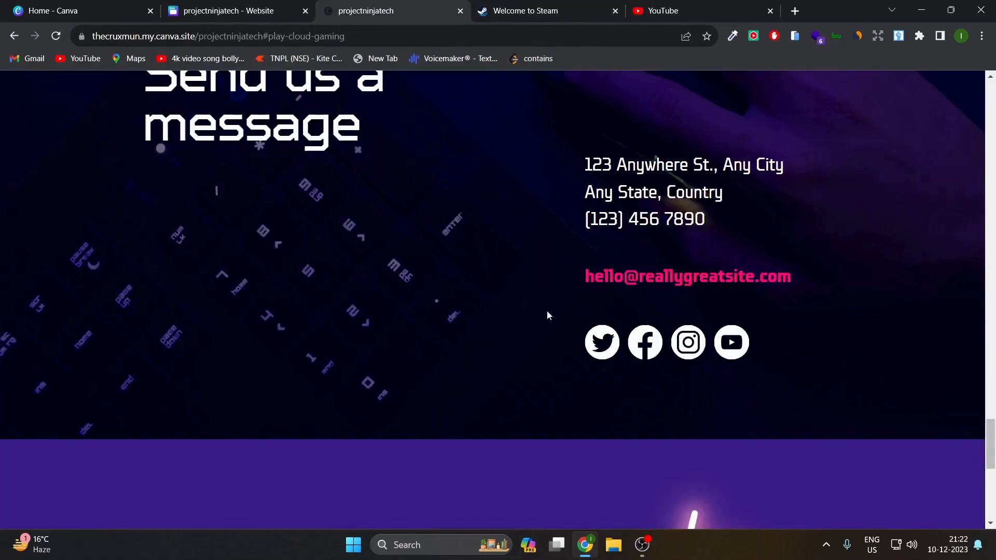
# Step: Return to the Canva design, dismiss the publishing confirmation and look over the first pages
pyautogui.scroll(15, 536, 311)
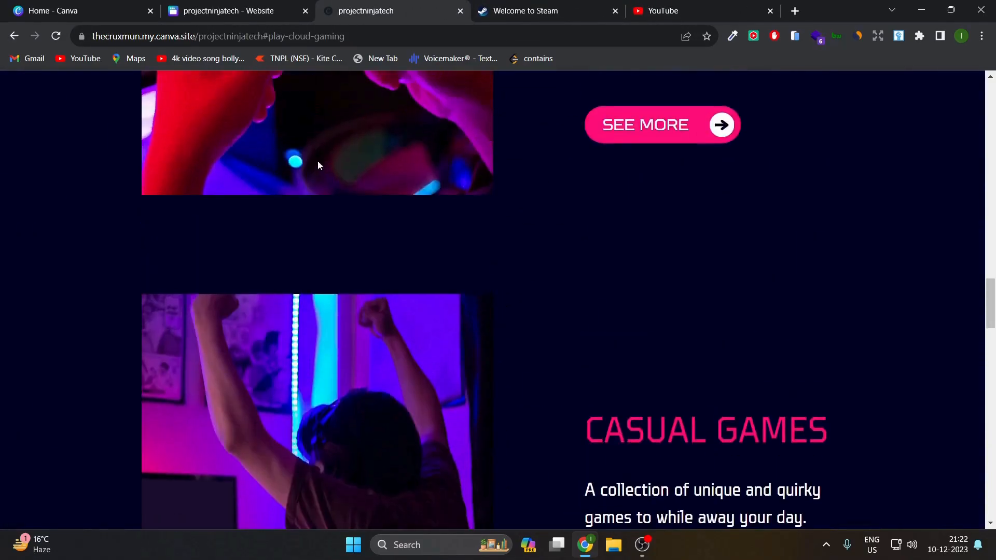
pyautogui.click(244, 10)
pyautogui.click(822, 119)
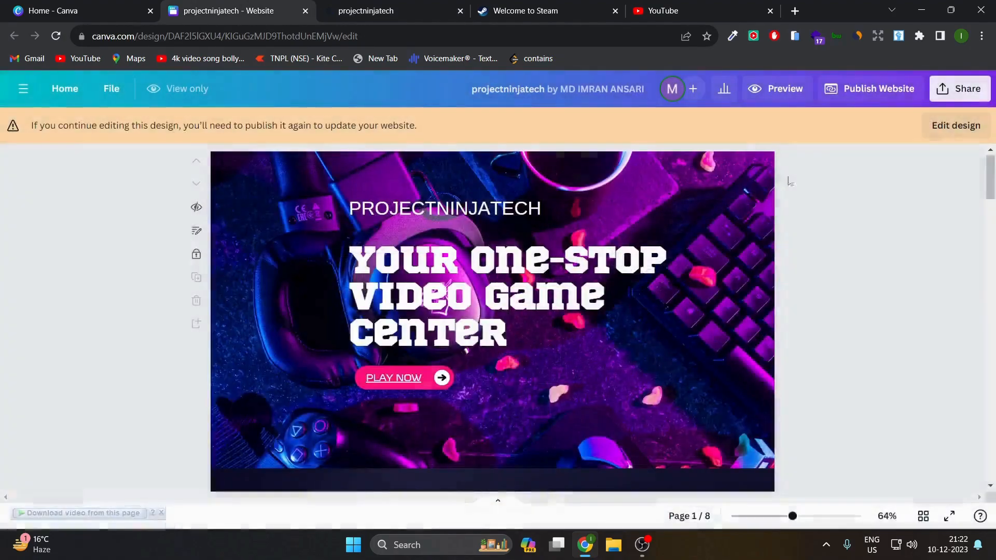
pyautogui.scroll(-3, 532, 345)
pyautogui.scroll(1, 393, 251)
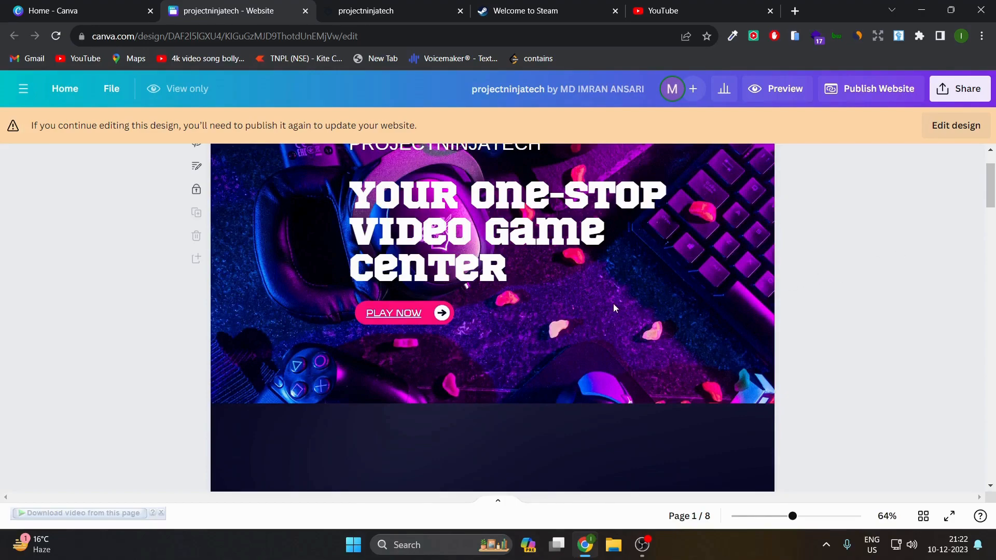
pyautogui.scroll(-5, 456, 353)
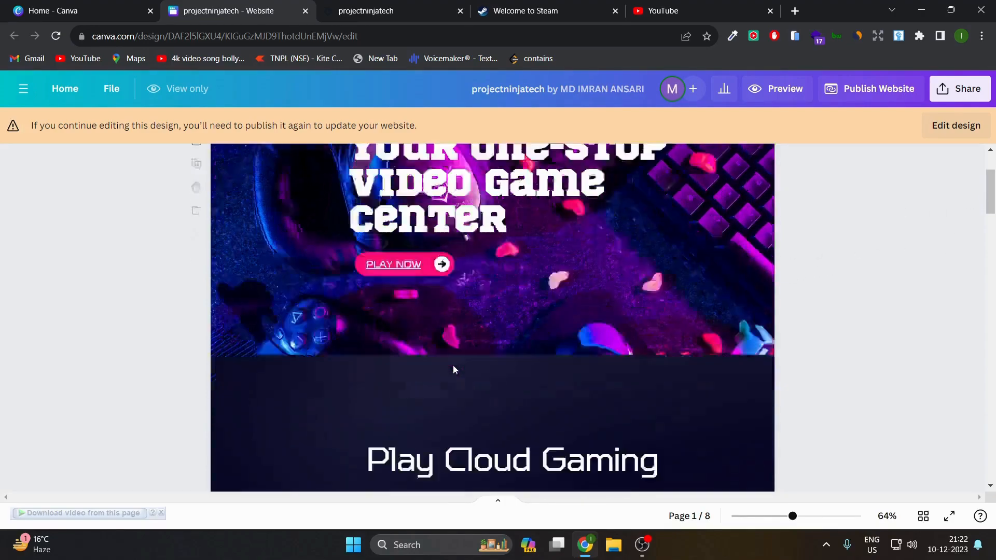
pyautogui.scroll(6, 487, 375)
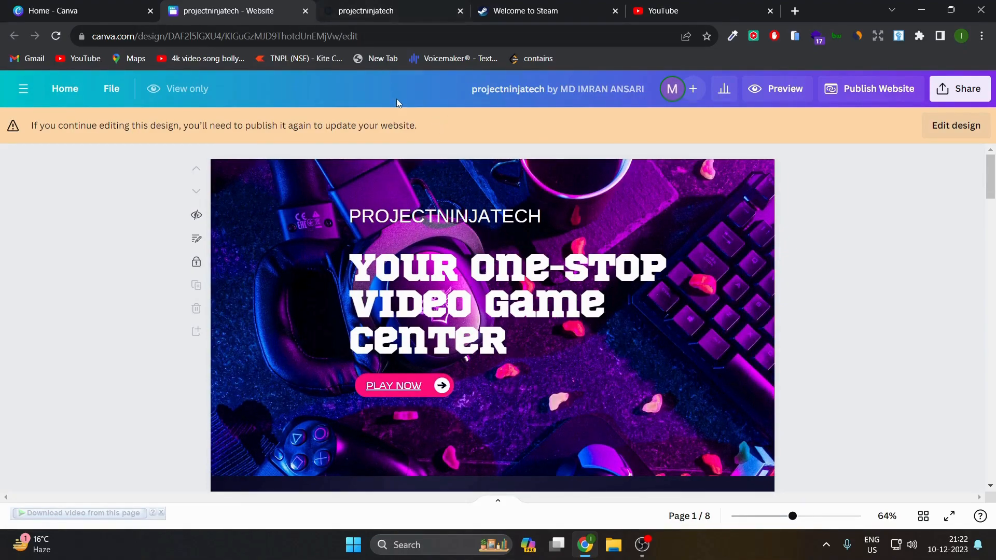
# Step: Go back to the published website and review the opening banner, "Play Cloud Gaming" and game sections
pyautogui.click(391, 13)
pyautogui.scroll(-5, 514, 312)
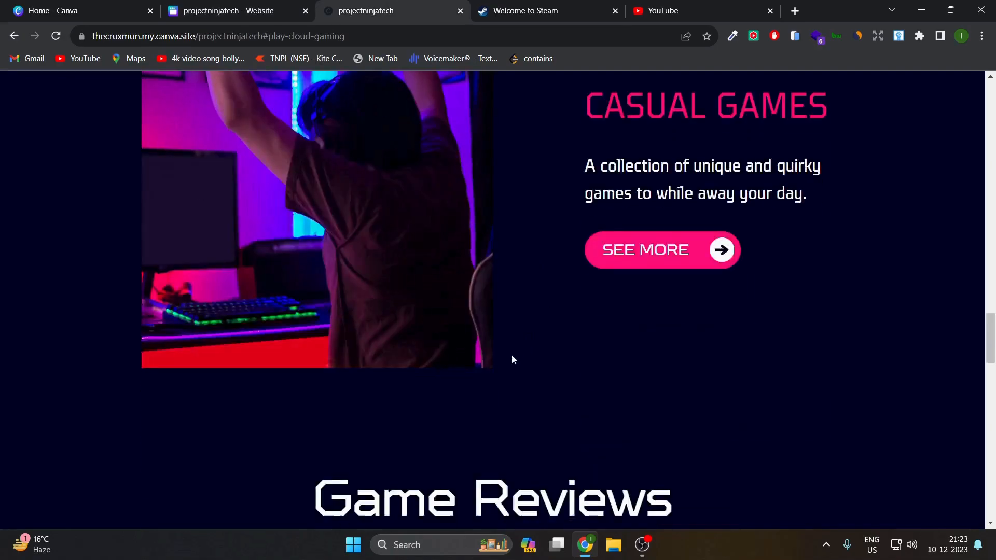
pyautogui.scroll(10, 549, 336)
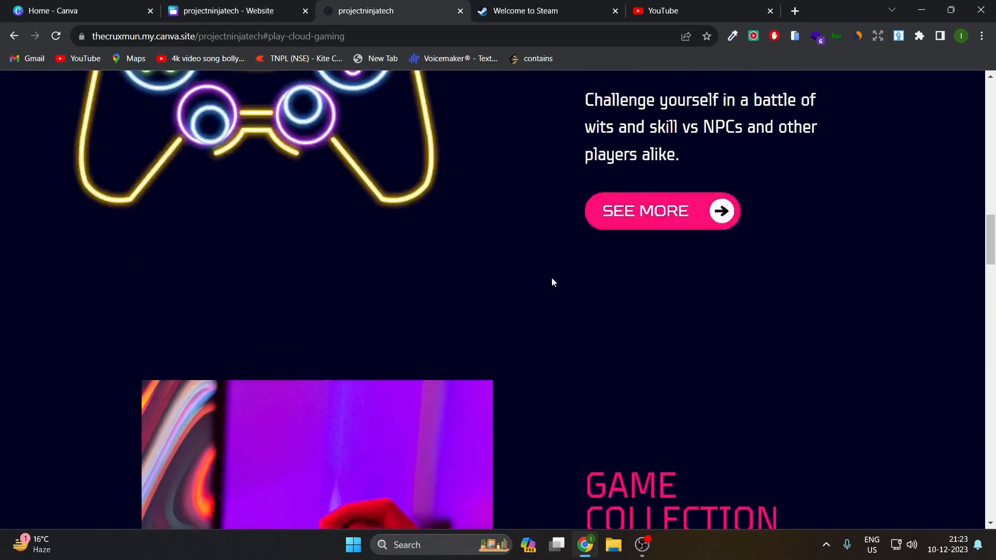
pyautogui.scroll(10, 486, 303)
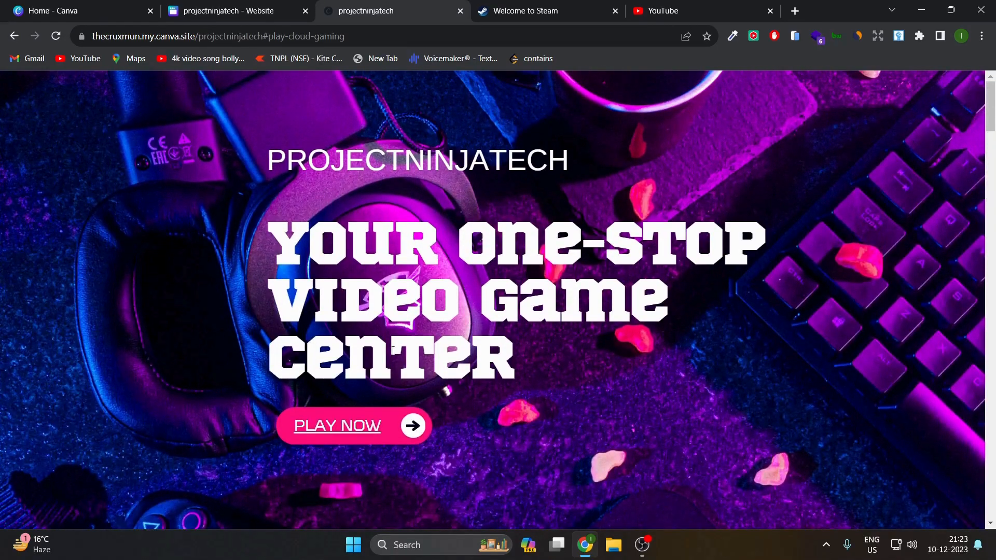
pyautogui.scroll(-5, 519, 425)
pyautogui.scroll(6, 518, 468)
pyautogui.scroll(-10, 519, 384)
pyautogui.scroll(5, 554, 291)
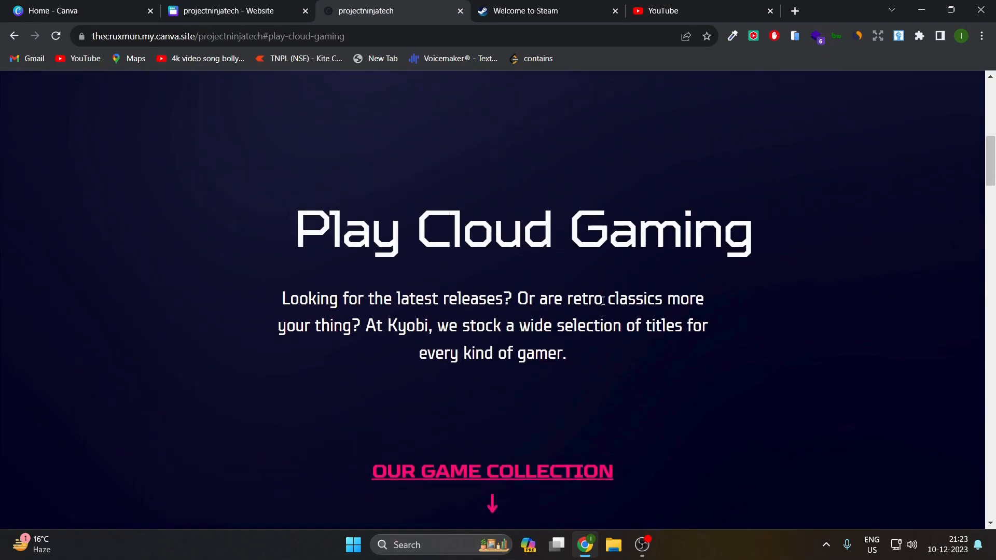
pyautogui.scroll(6, 603, 301)
pyautogui.scroll(-8, 570, 364)
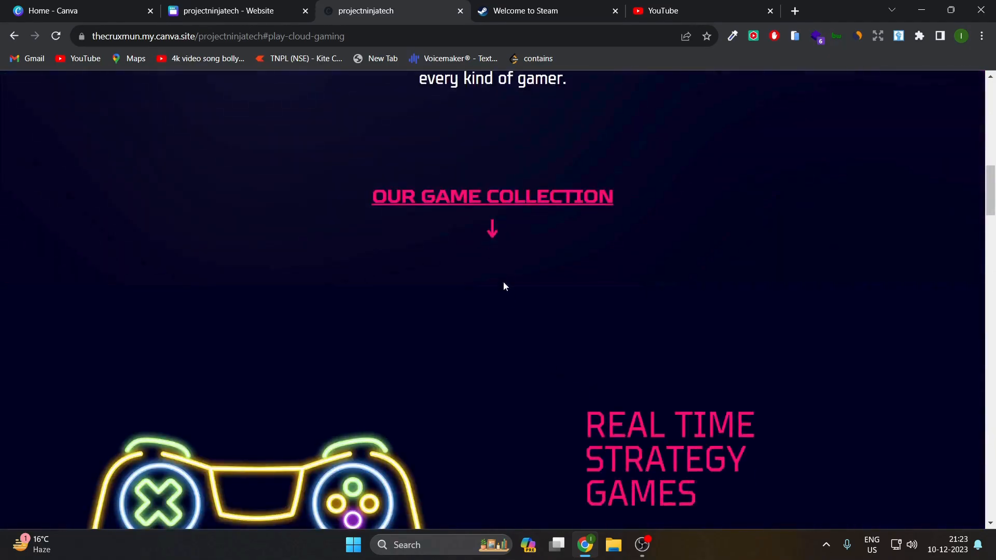
# Step: Test the "OUR GAME COLLECTION" link and review the sections below it before returning to the start of the site
pyautogui.click(489, 197)
pyautogui.scroll(-1, 599, 432)
pyautogui.scroll(1, 539, 273)
pyautogui.scroll(-9, 540, 273)
pyautogui.scroll(-15, 582, 395)
pyautogui.scroll(1, 521, 395)
pyautogui.scroll(-5, 537, 444)
pyautogui.scroll(18, 538, 444)
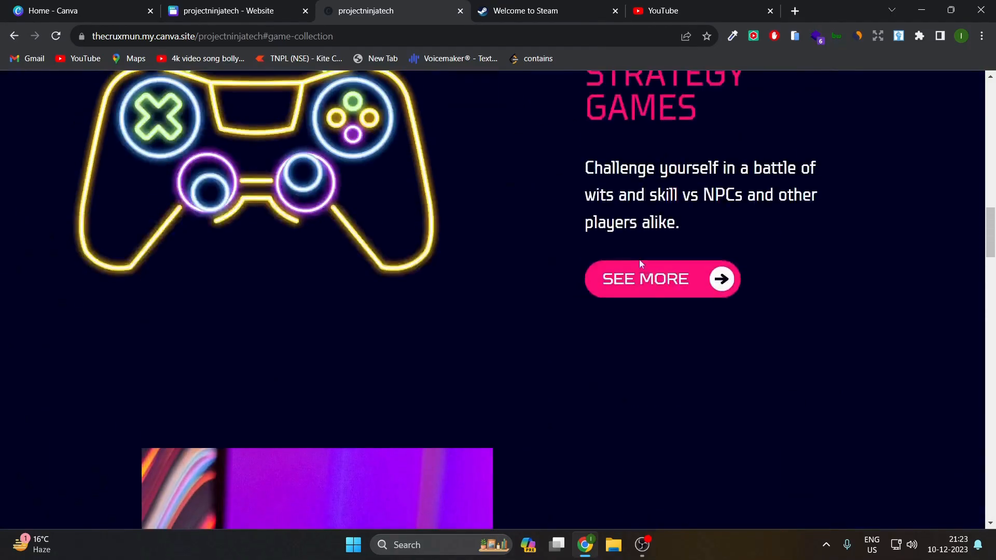
pyautogui.scroll(10, 643, 263)
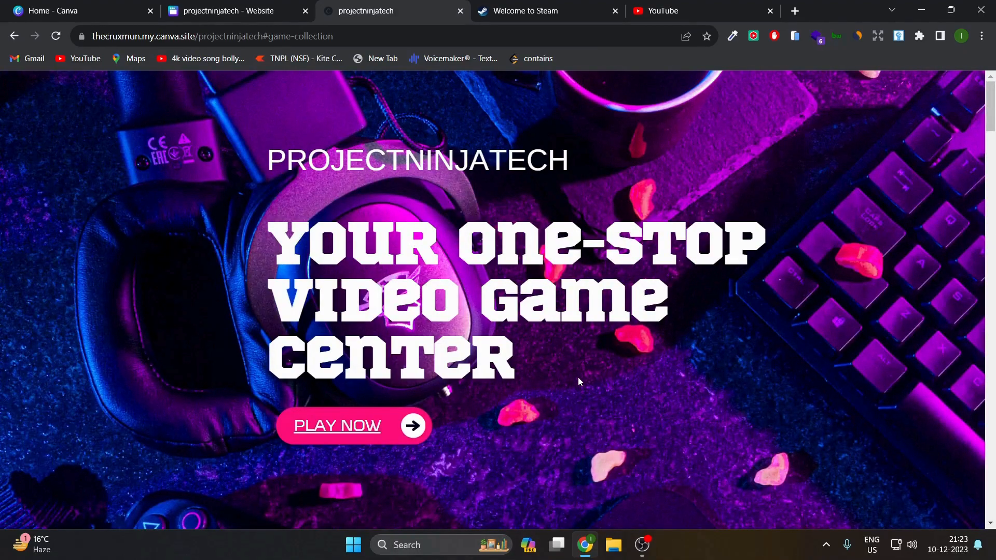